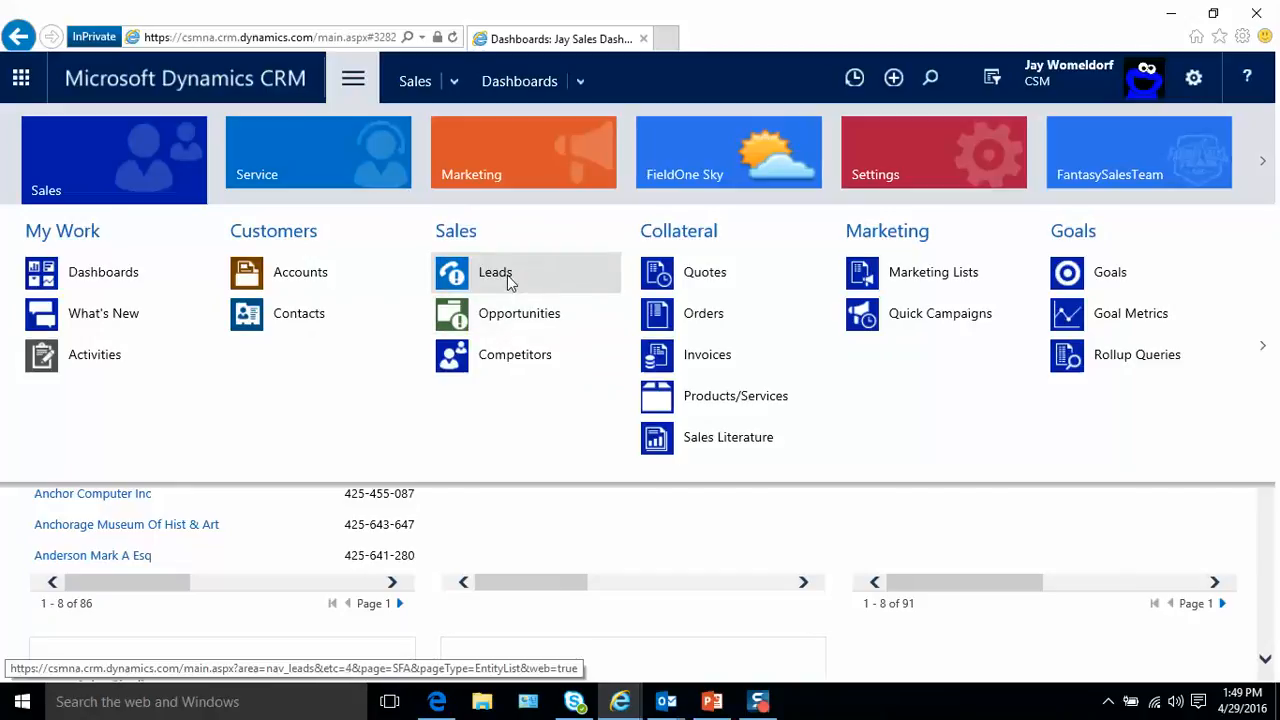
- Open the Sales leads list, and go to Data Management in the Settings area
{"action": "left_click", "coordinate": [505, 284]}
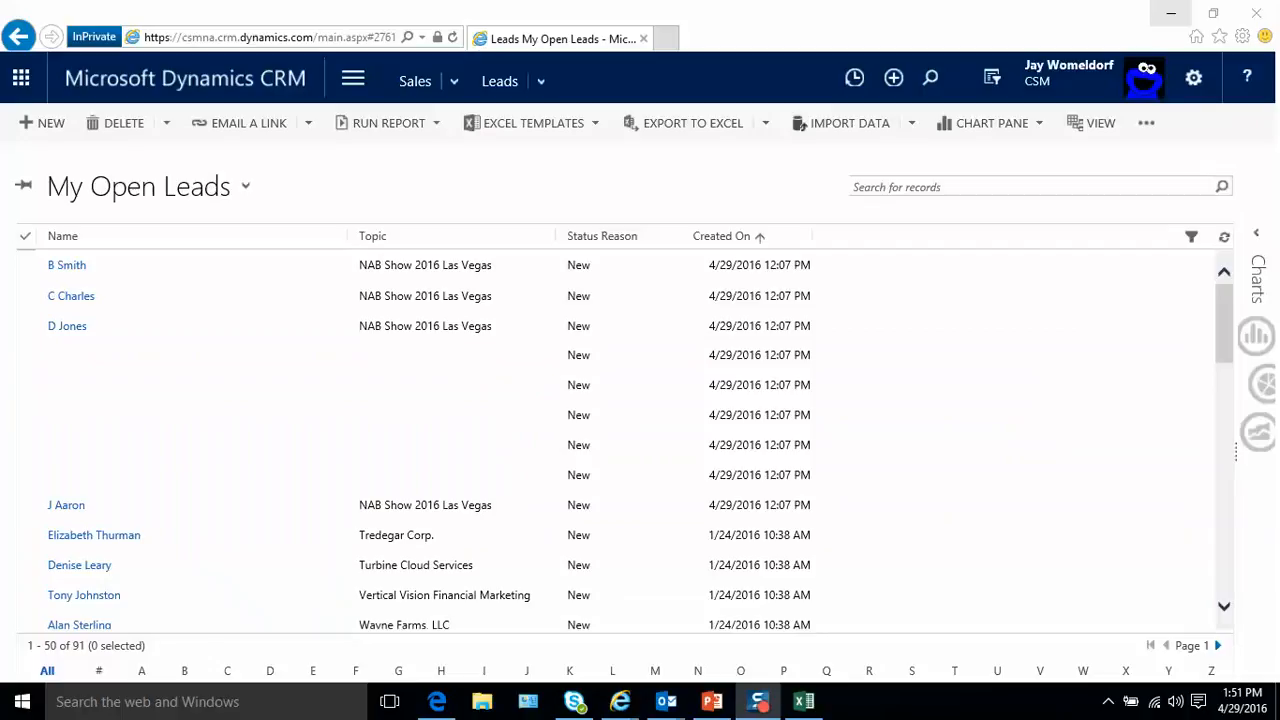
{"action": "left_click", "coordinate": [348, 88]}
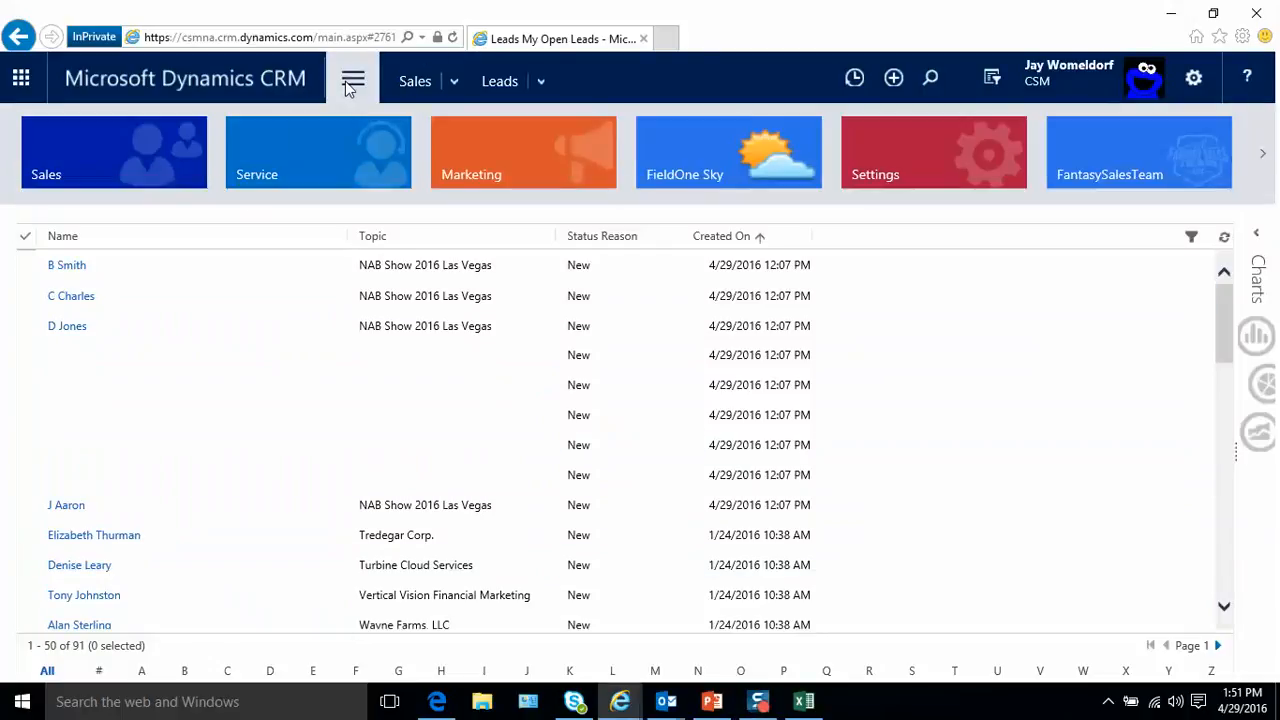
{"action": "left_click", "coordinate": [890, 155]}
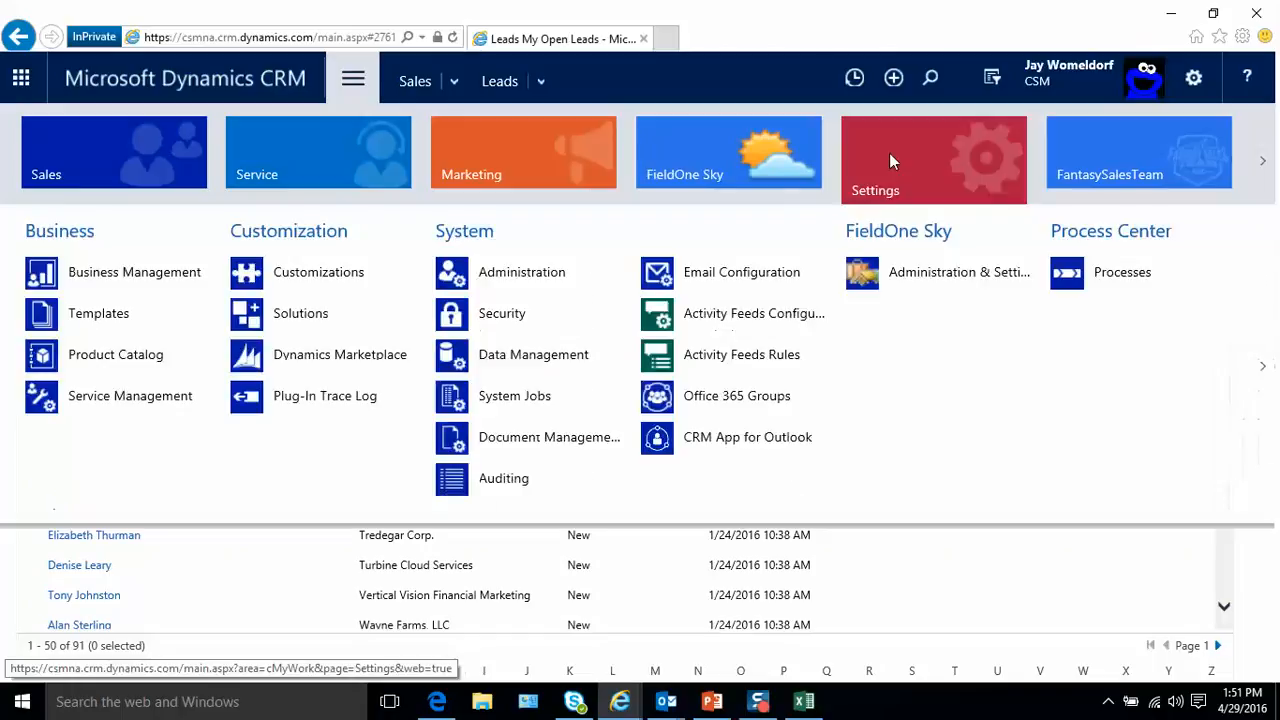
{"action": "left_click", "coordinate": [520, 366]}
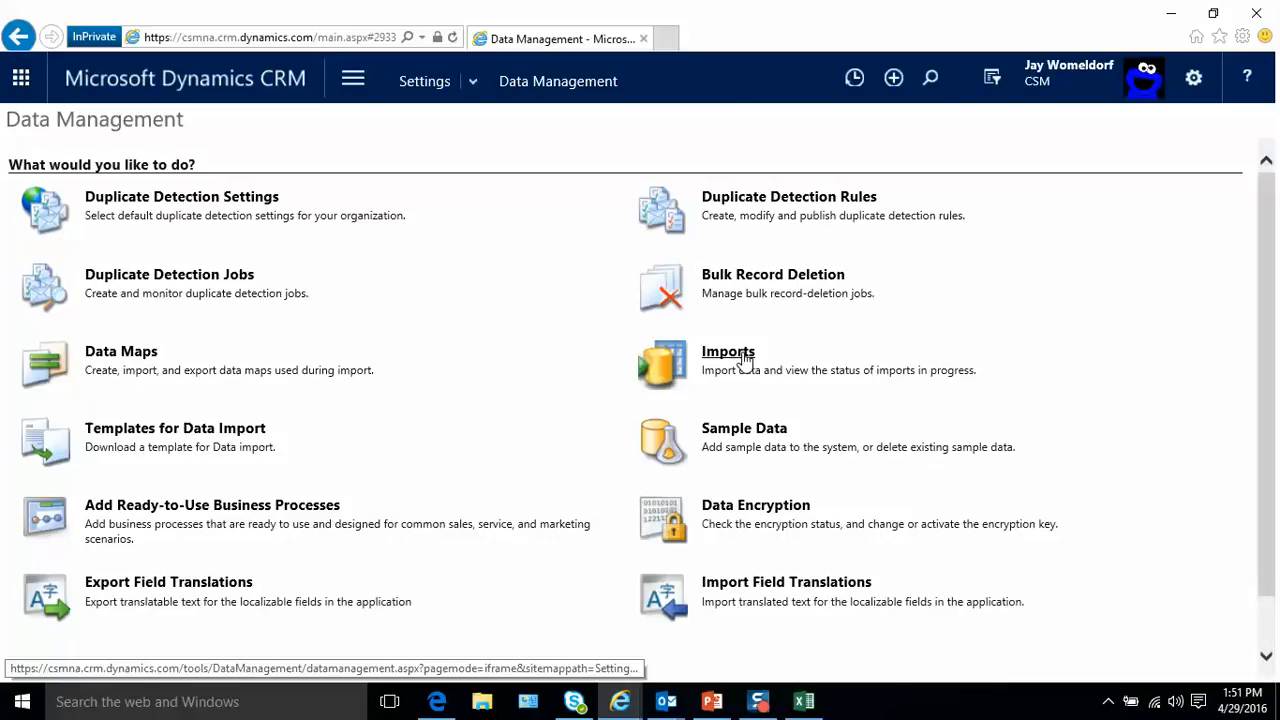
- Download the data import template for the Lead record type
{"action": "left_click", "coordinate": [193, 434]}
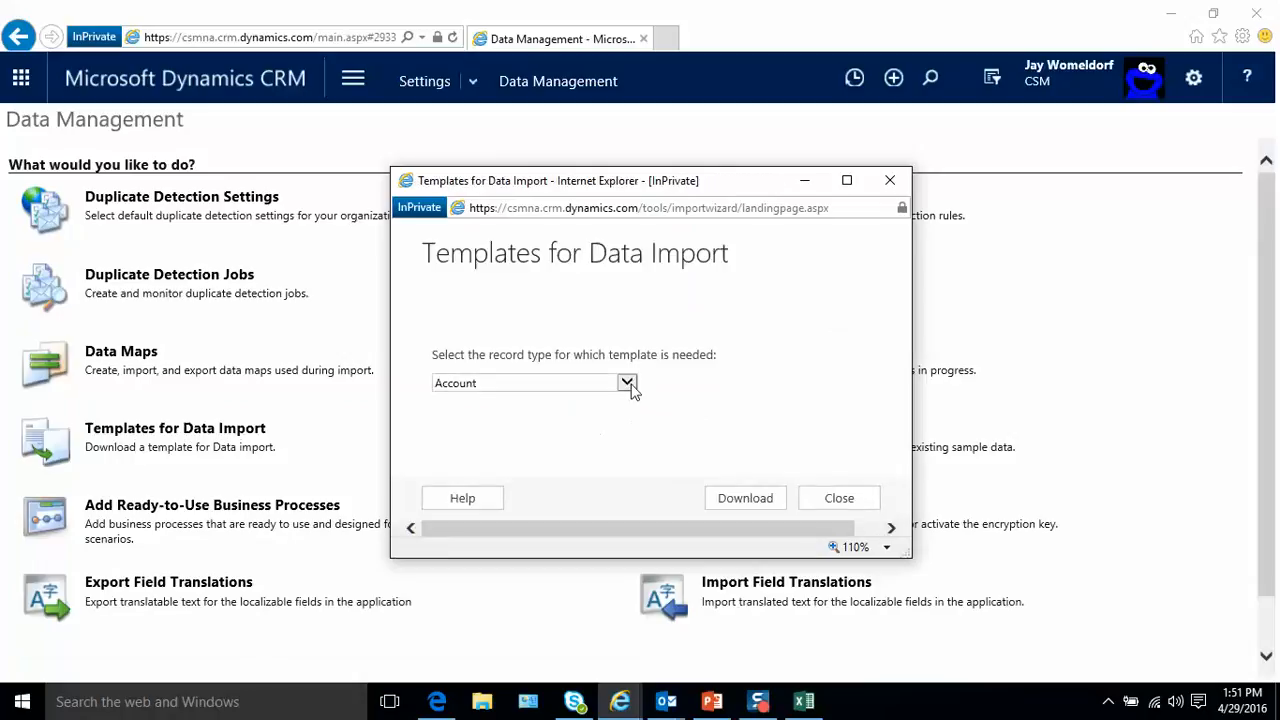
{"action": "left_click", "coordinate": [627, 383]}
{"action": "scroll", "coordinate": [596, 455], "scroll_direction": "down", "scroll_amount": 9}
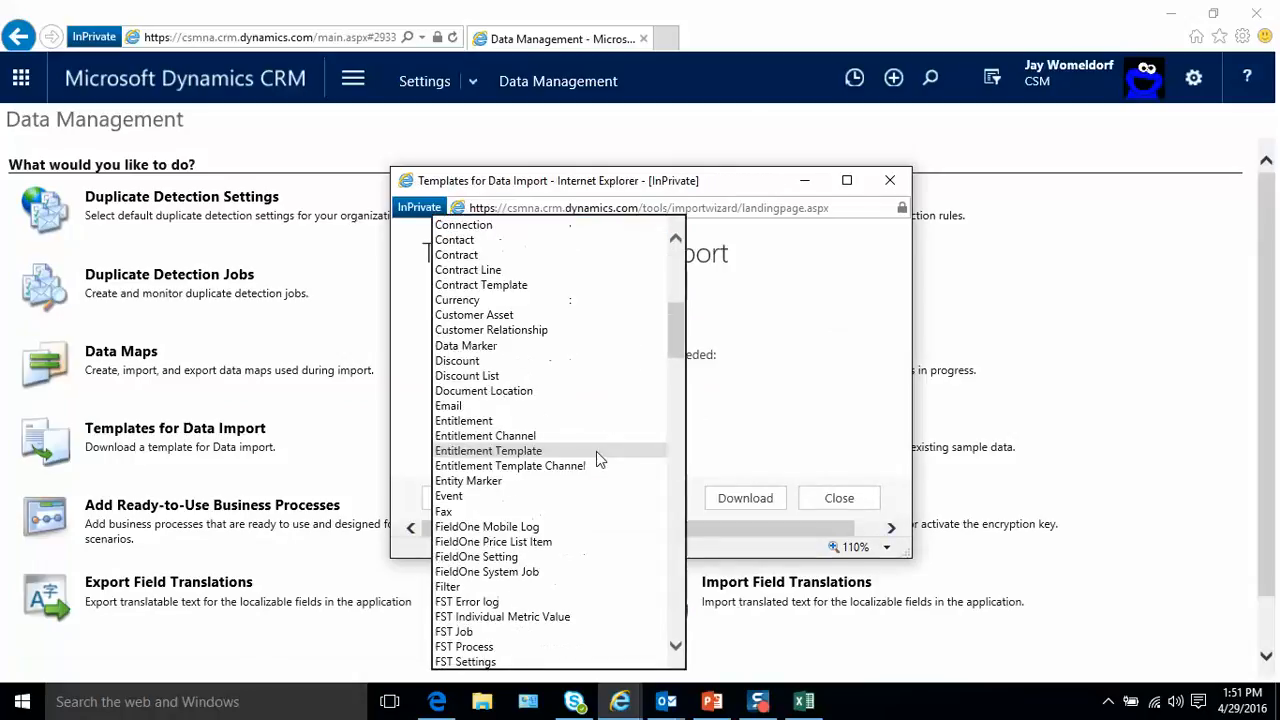
{"action": "scroll", "coordinate": [596, 458], "scroll_direction": "down", "scroll_amount": 10}
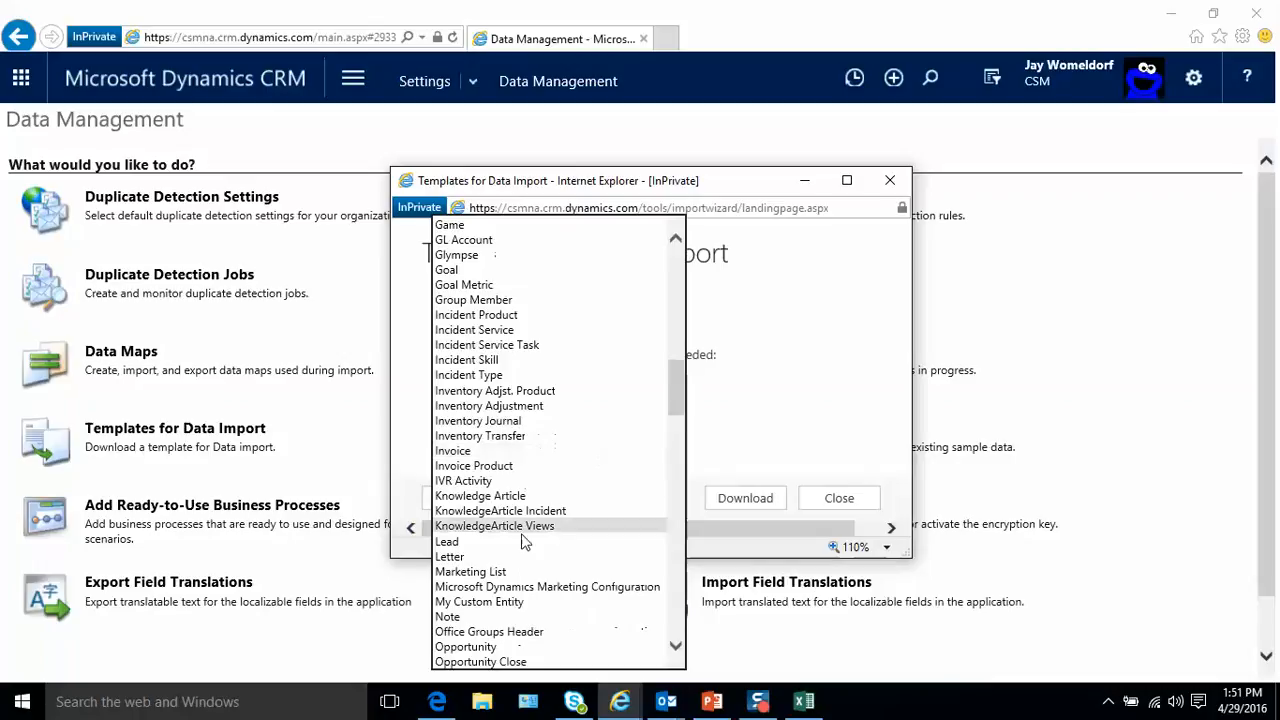
{"action": "left_click", "coordinate": [525, 537]}
{"action": "left_click", "coordinate": [729, 508]}
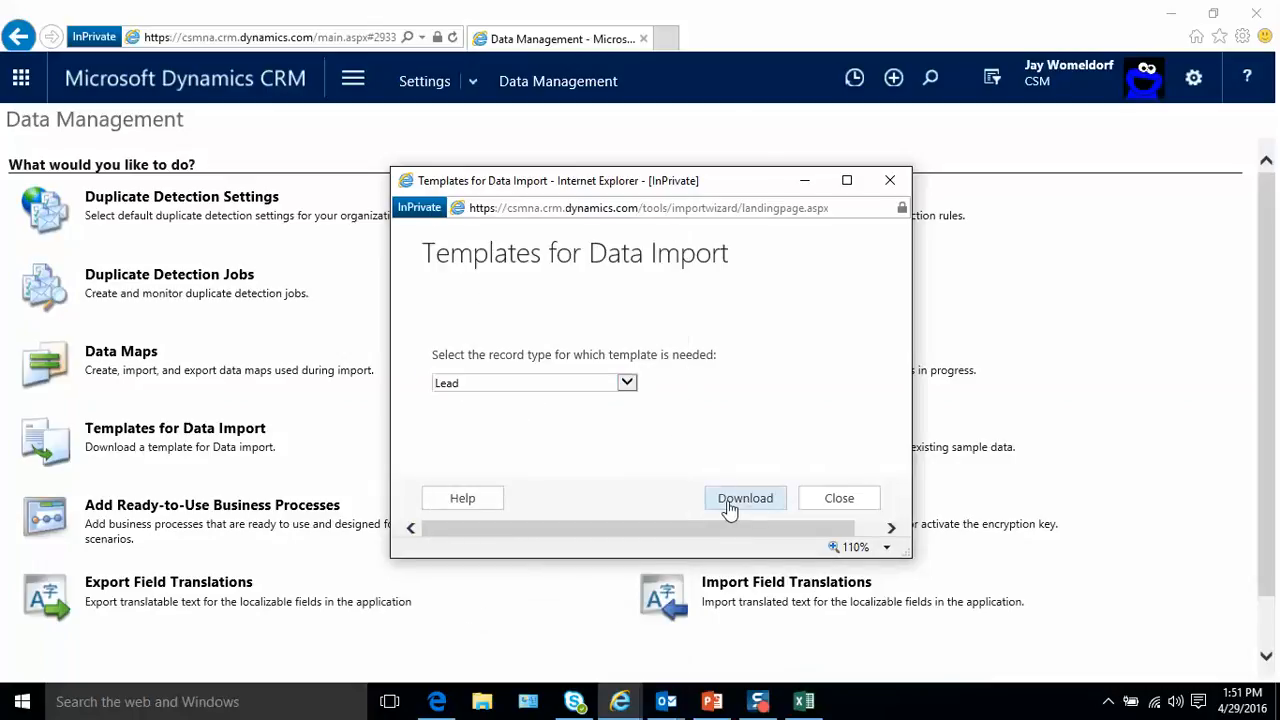
- Open the downloaded Lead template in Excel and enable editing
{"action": "left_click", "coordinate": [690, 535]}
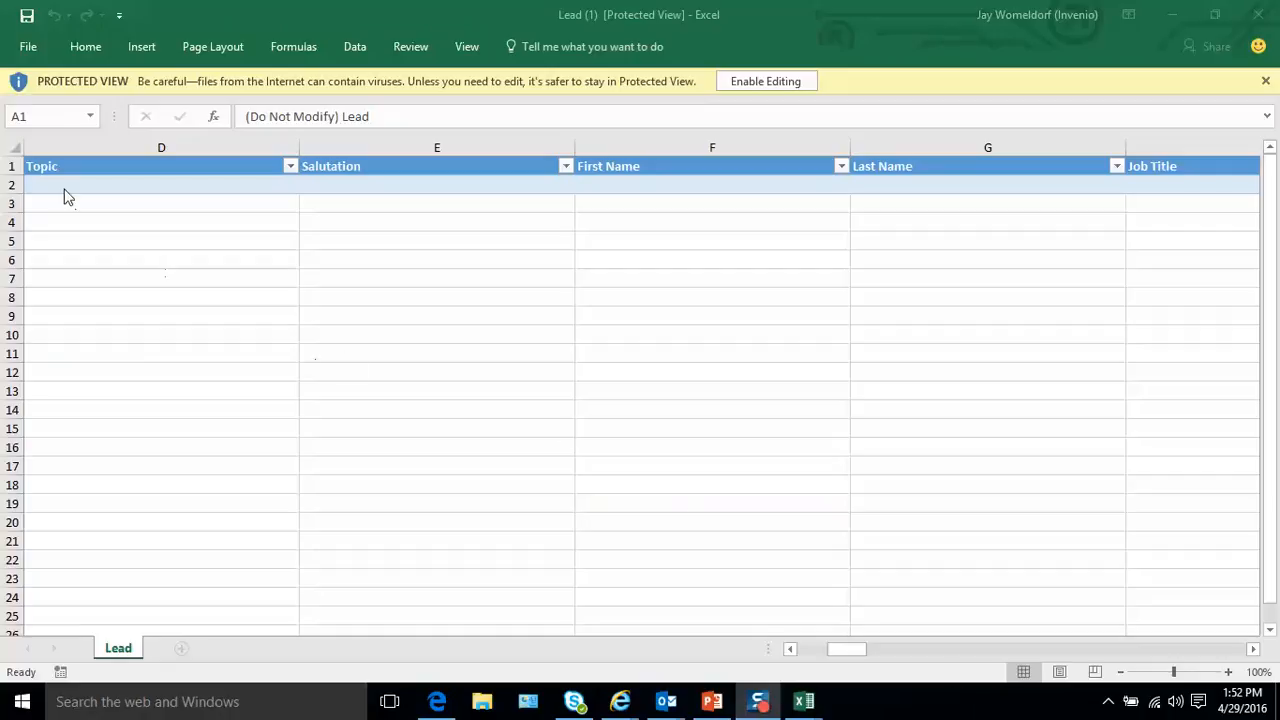
{"action": "left_click", "coordinate": [766, 86]}
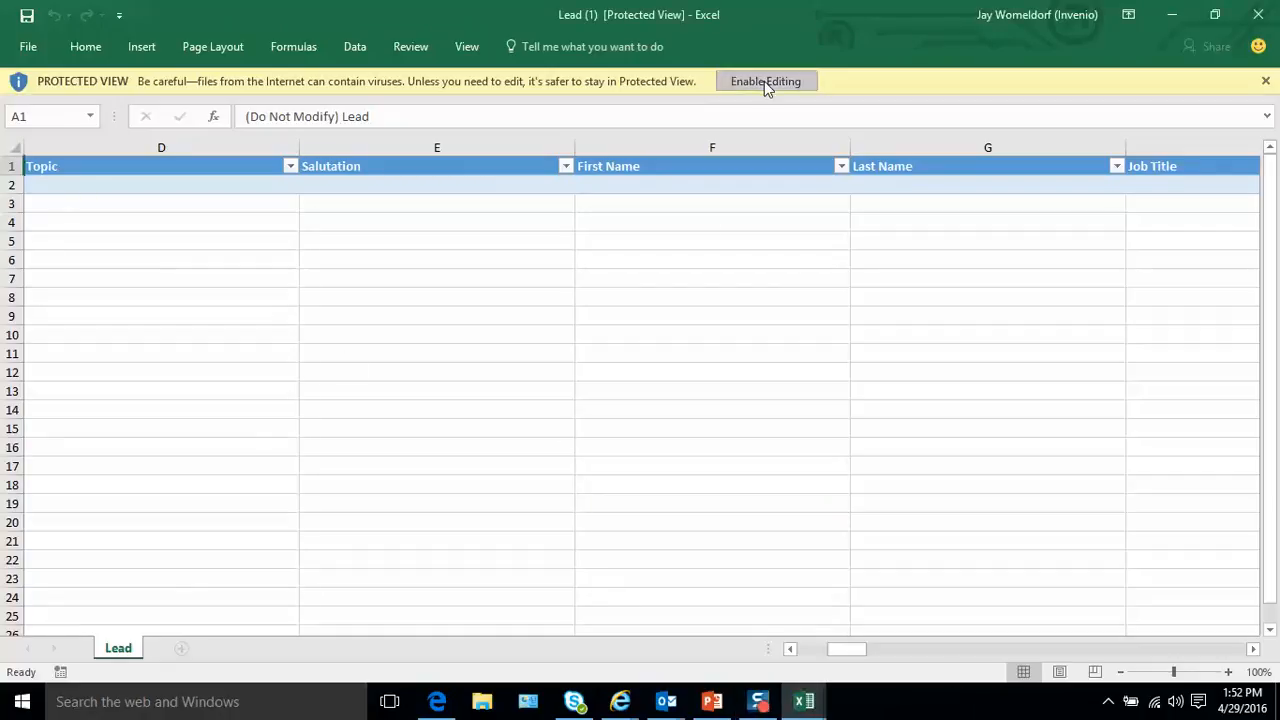
{"action": "left_click", "coordinate": [766, 84]}
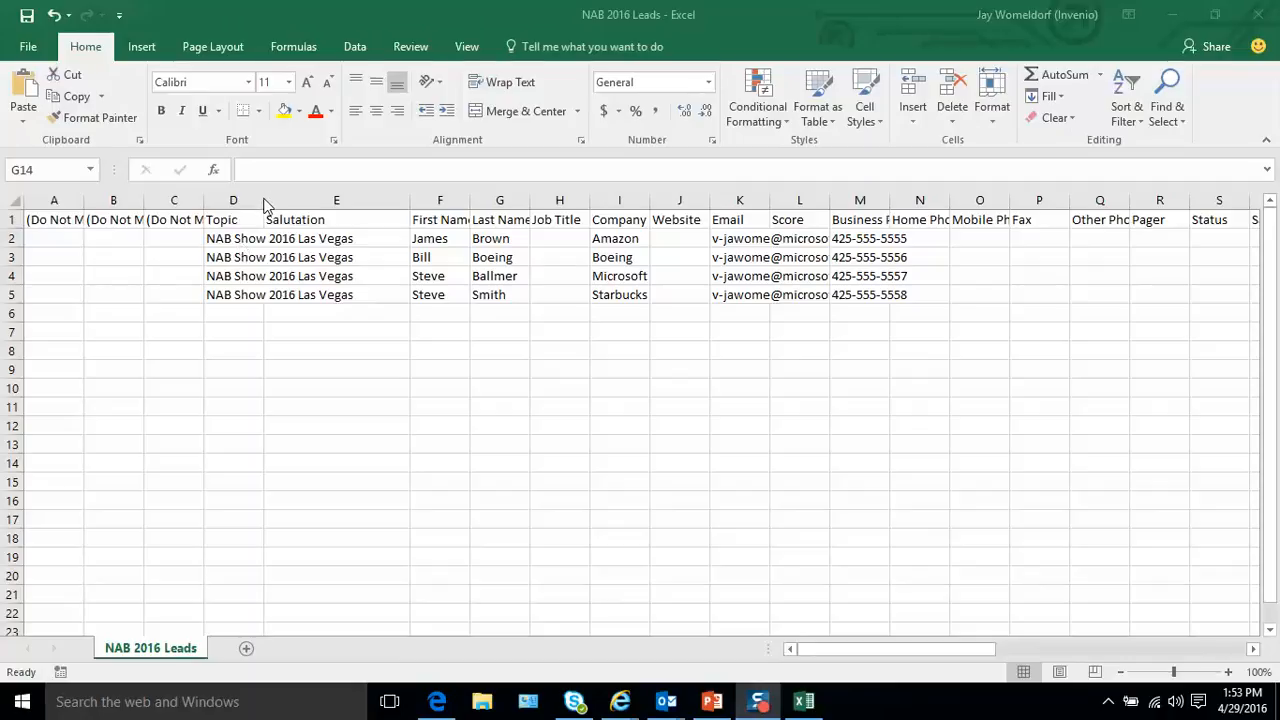
- Widen the Topic column in the NAB 2016 Leads workbook and inspect the first lead's topic, name and company cells
{"action": "left_click_drag", "start_coordinate": [270, 200], "coordinate": [338, 199]}
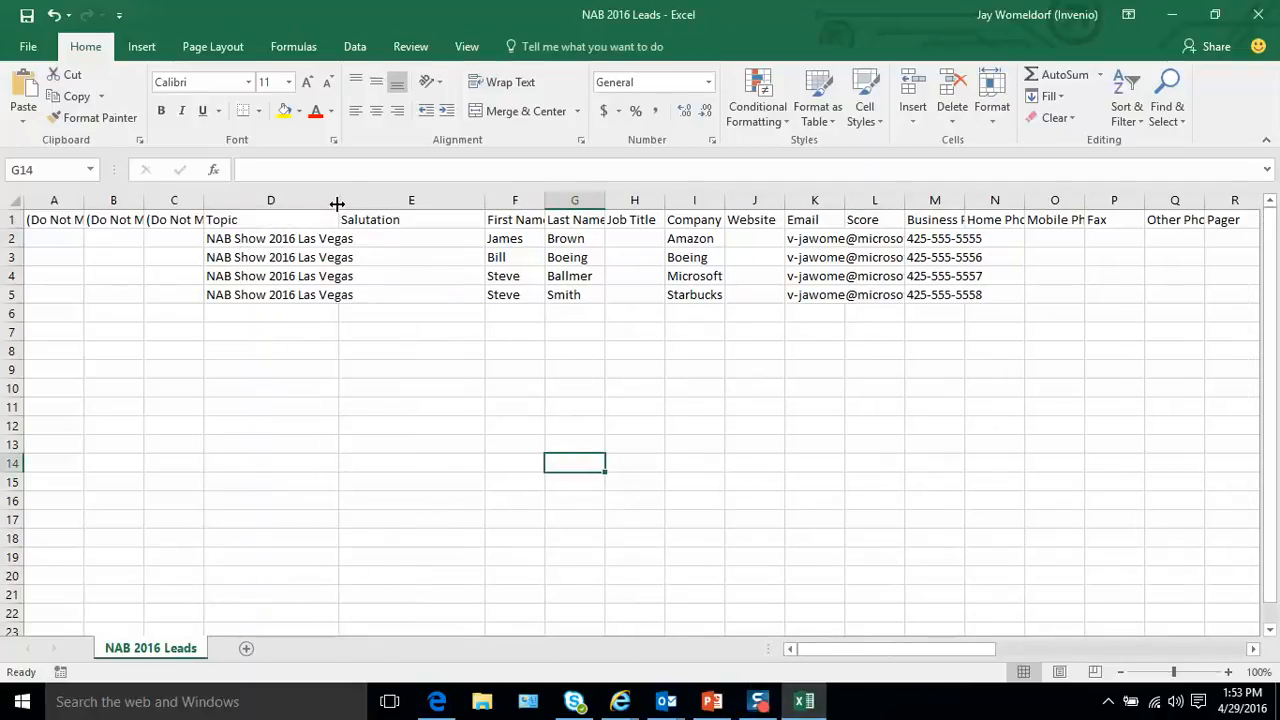
{"action": "left_click_drag", "start_coordinate": [338, 200], "coordinate": [384, 200]}
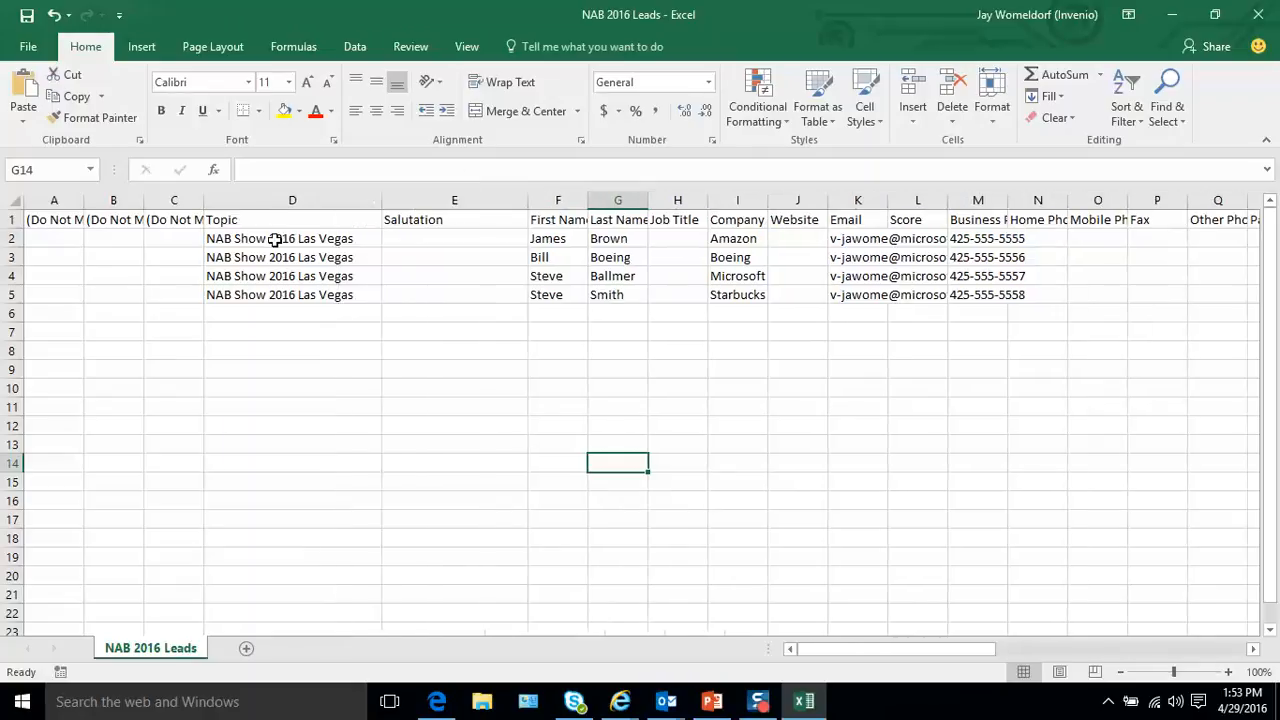
{"action": "left_click", "coordinate": [275, 240]}
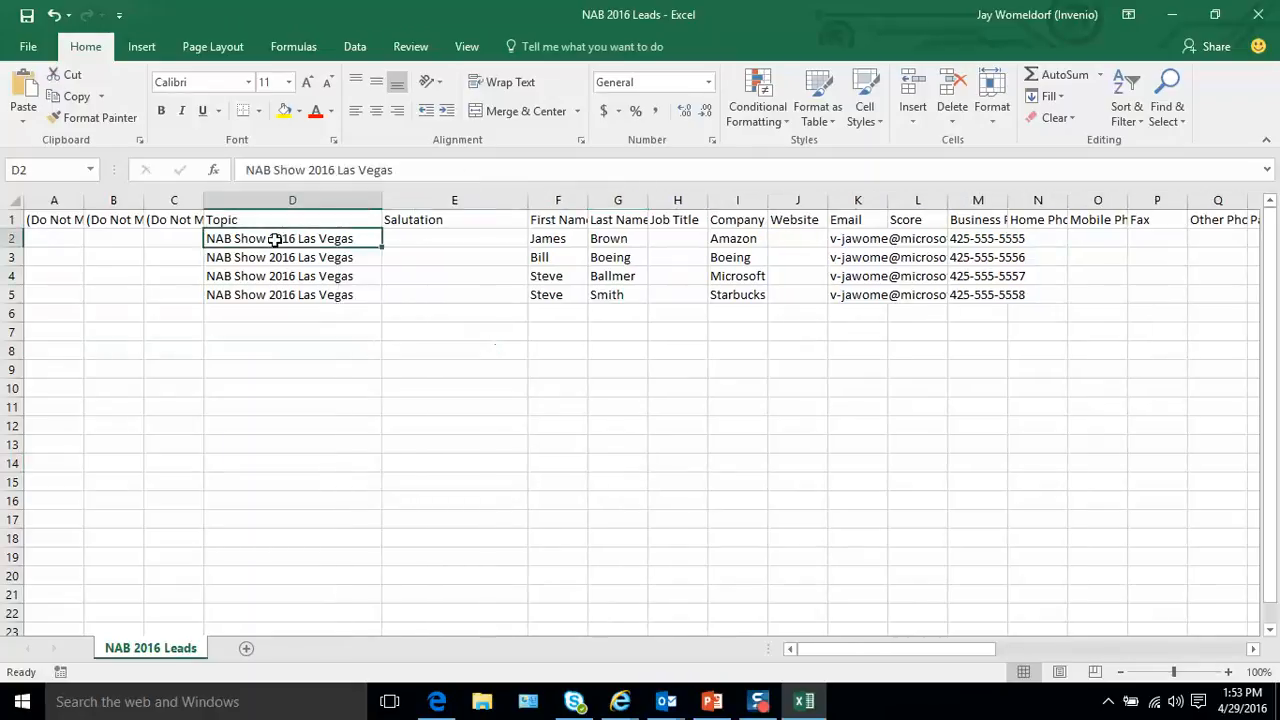
{"action": "left_click", "coordinate": [561, 239]}
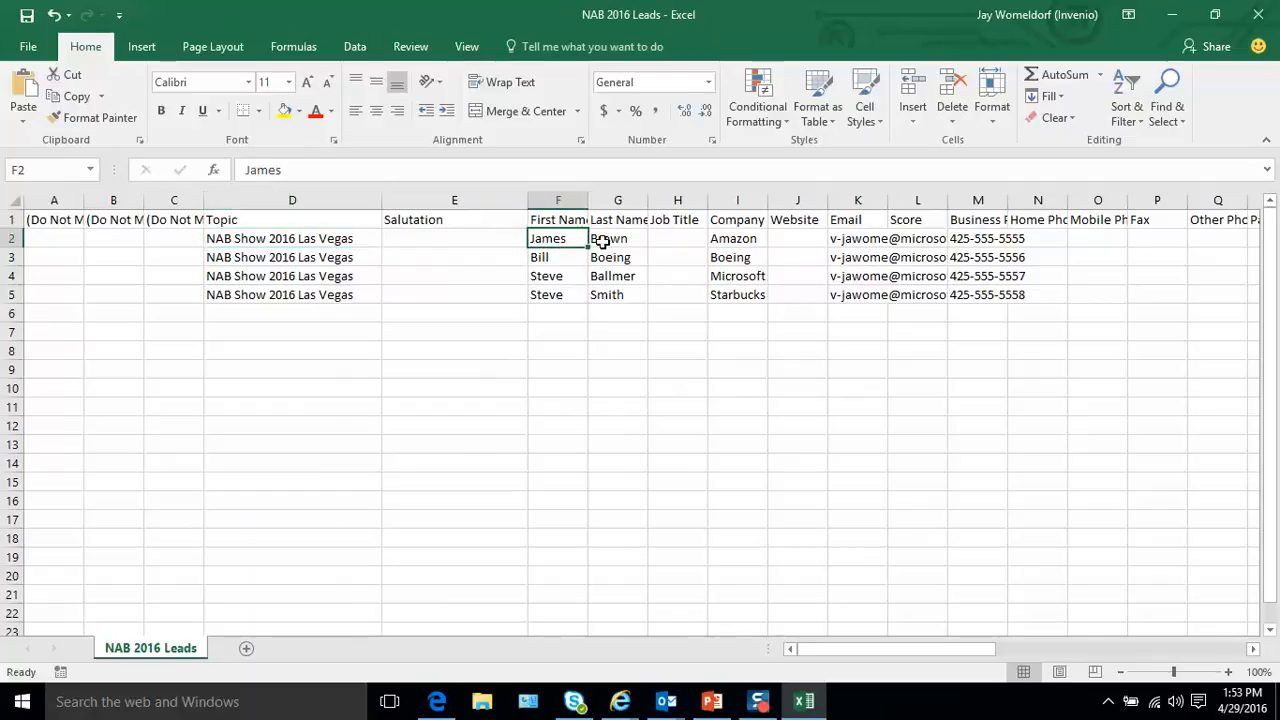
{"action": "left_click", "coordinate": [601, 241]}
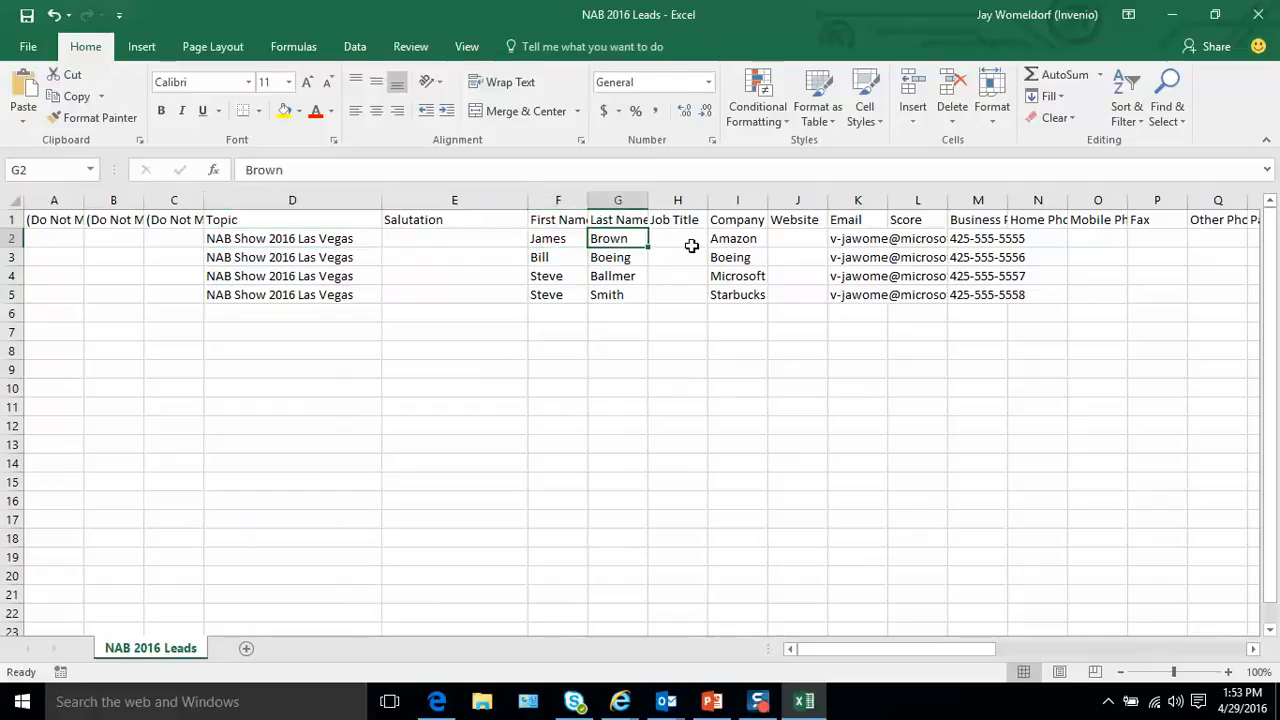
{"action": "left_click", "coordinate": [719, 241]}
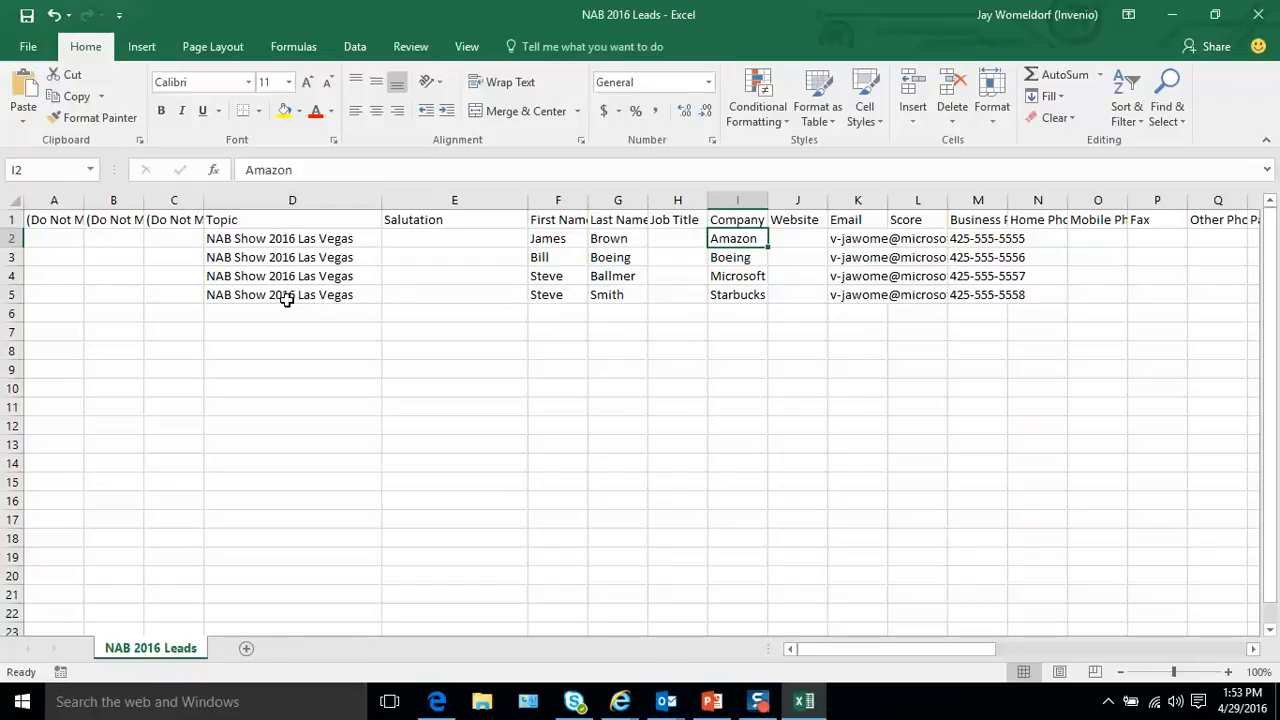
- Check the Save As options for the NAB 2016 Leads workbook with the CSV (Comma delimited) format
{"action": "left_click", "coordinate": [31, 47]}
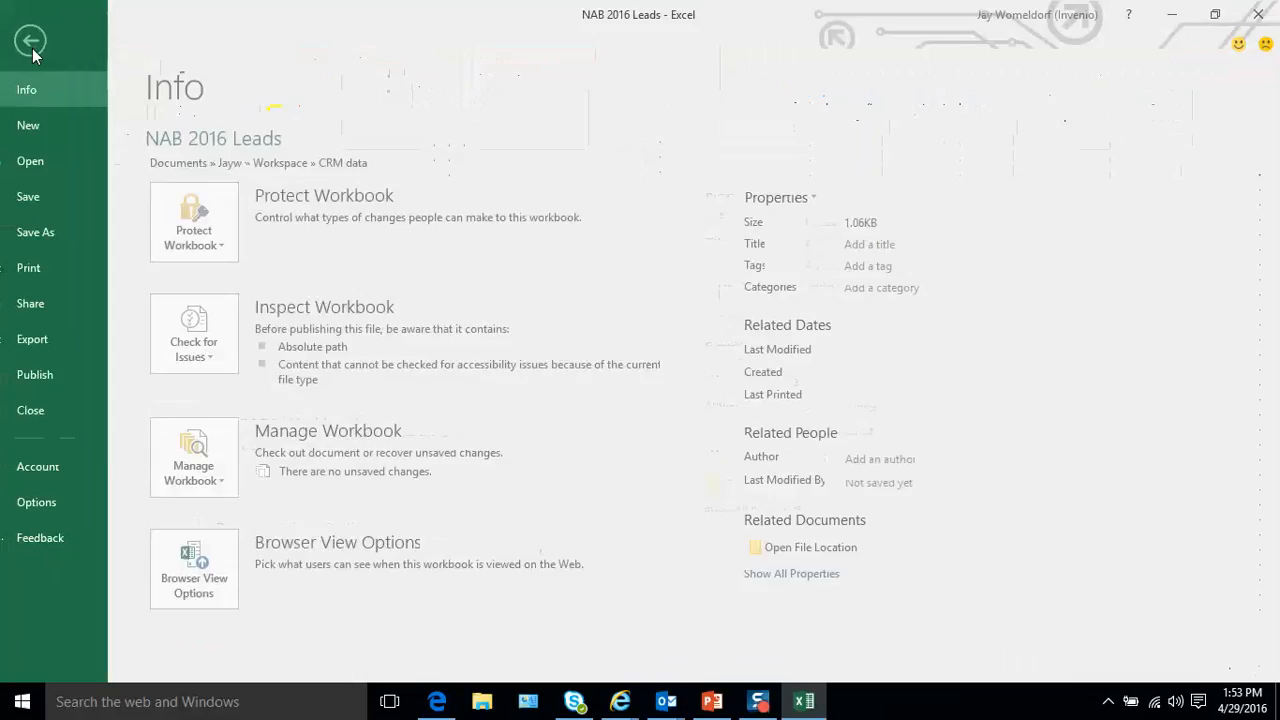
{"action": "left_click", "coordinate": [58, 244]}
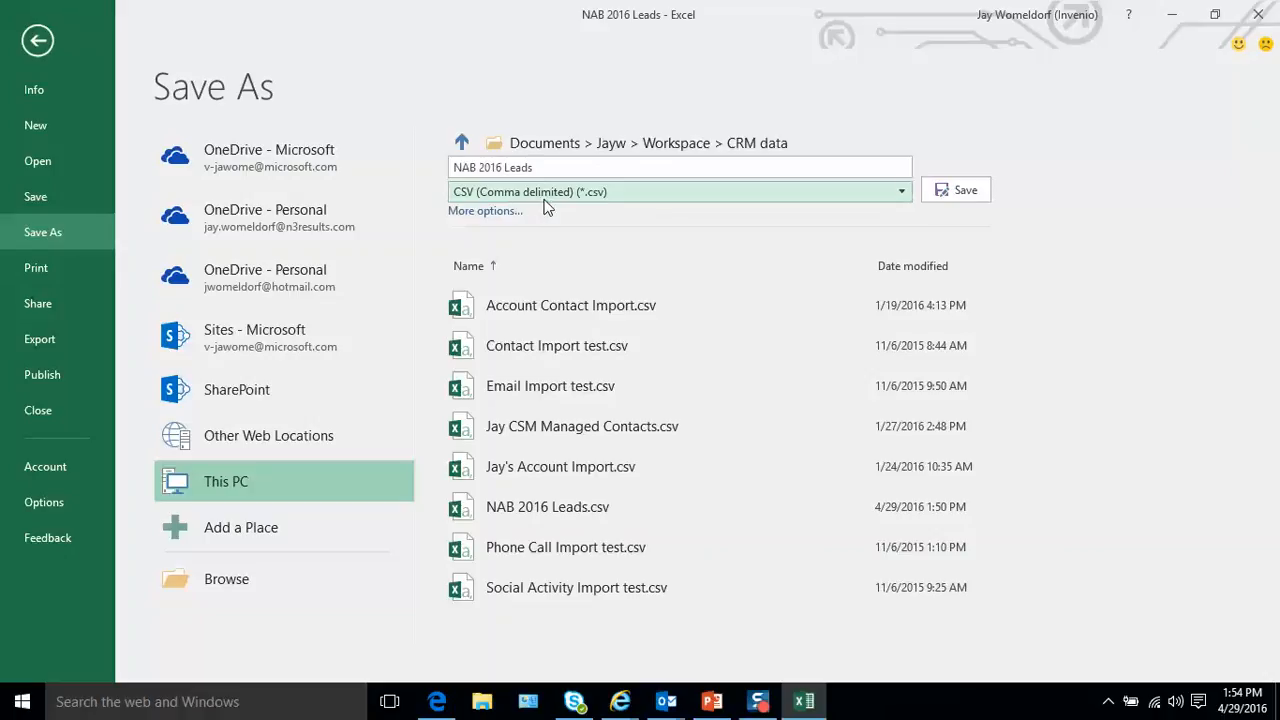
{"action": "left_click", "coordinate": [38, 42]}
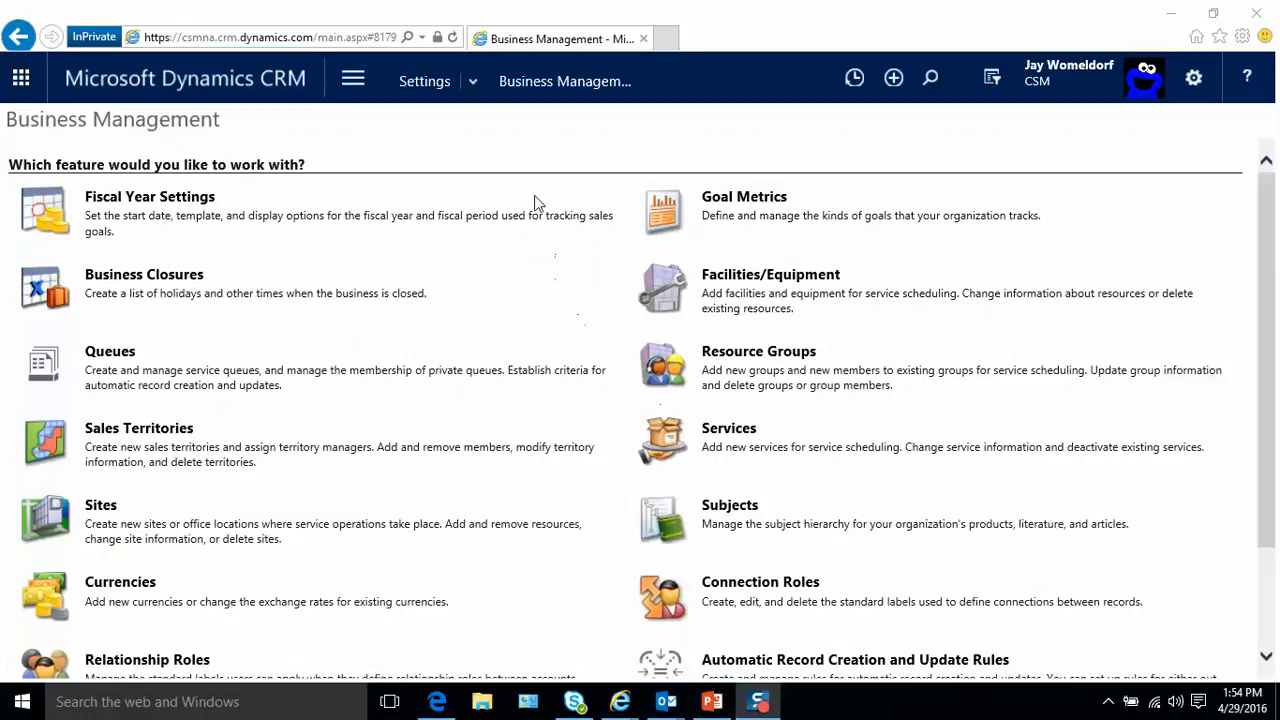
- Switch back to Dynamics CRM and open the Imports list from Data Management in Settings
{"action": "left_click", "coordinate": [445, 90]}
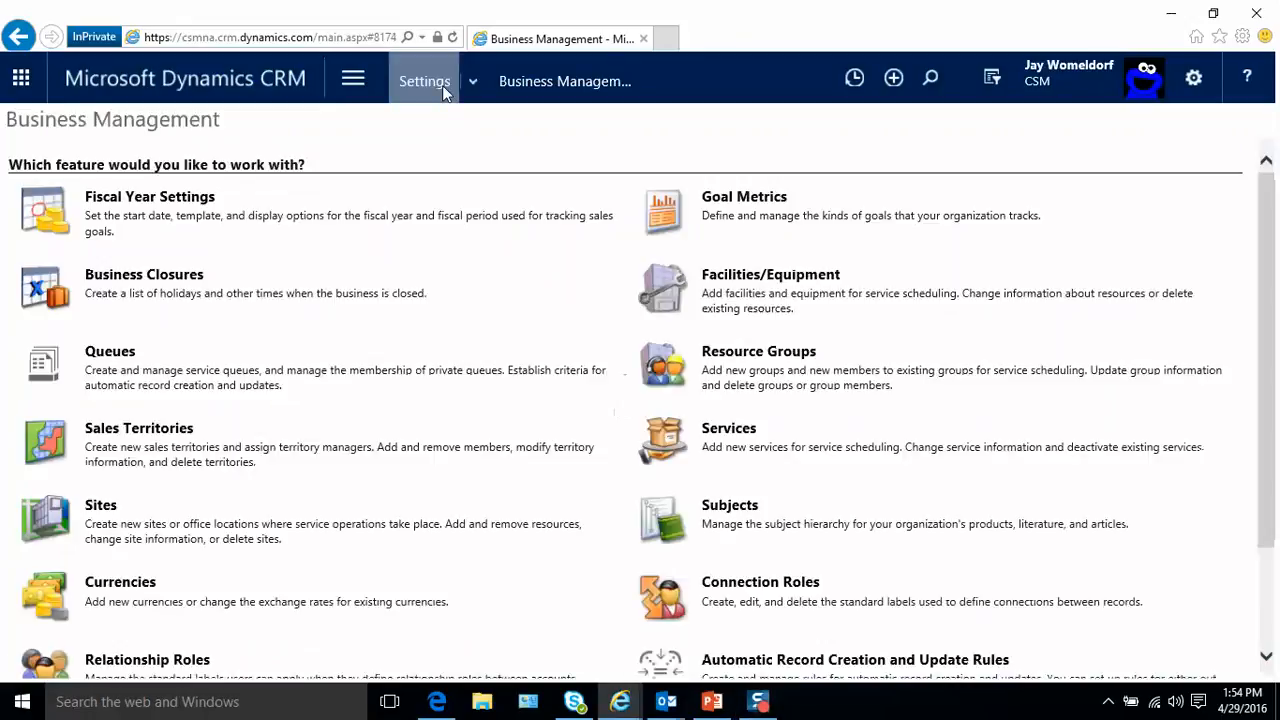
{"action": "left_click", "coordinate": [472, 88]}
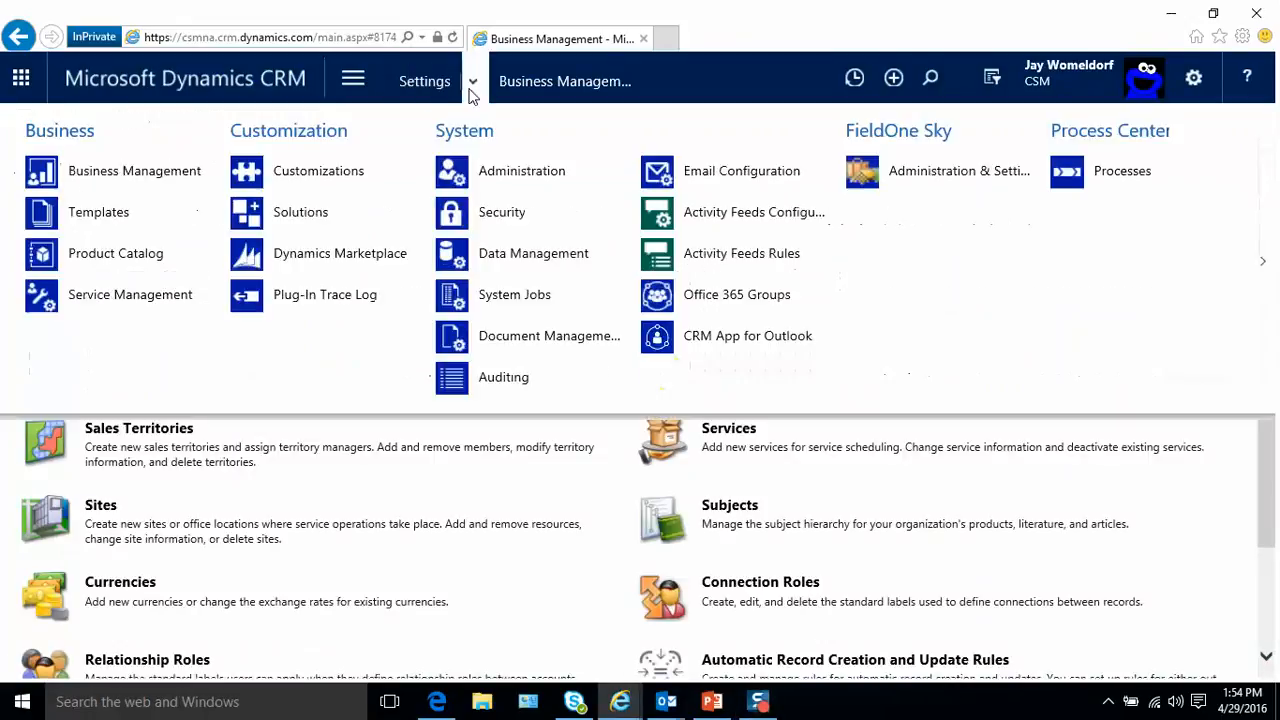
{"action": "left_click", "coordinate": [520, 264]}
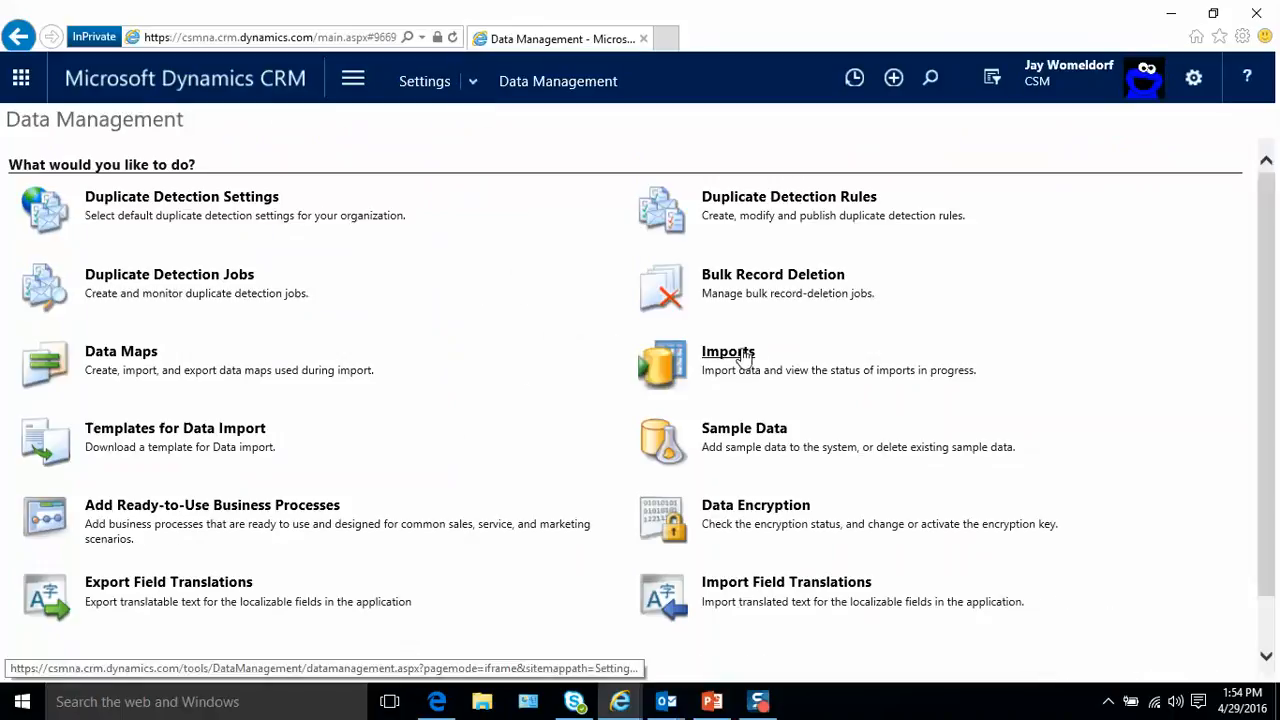
{"action": "left_click", "coordinate": [737, 358]}
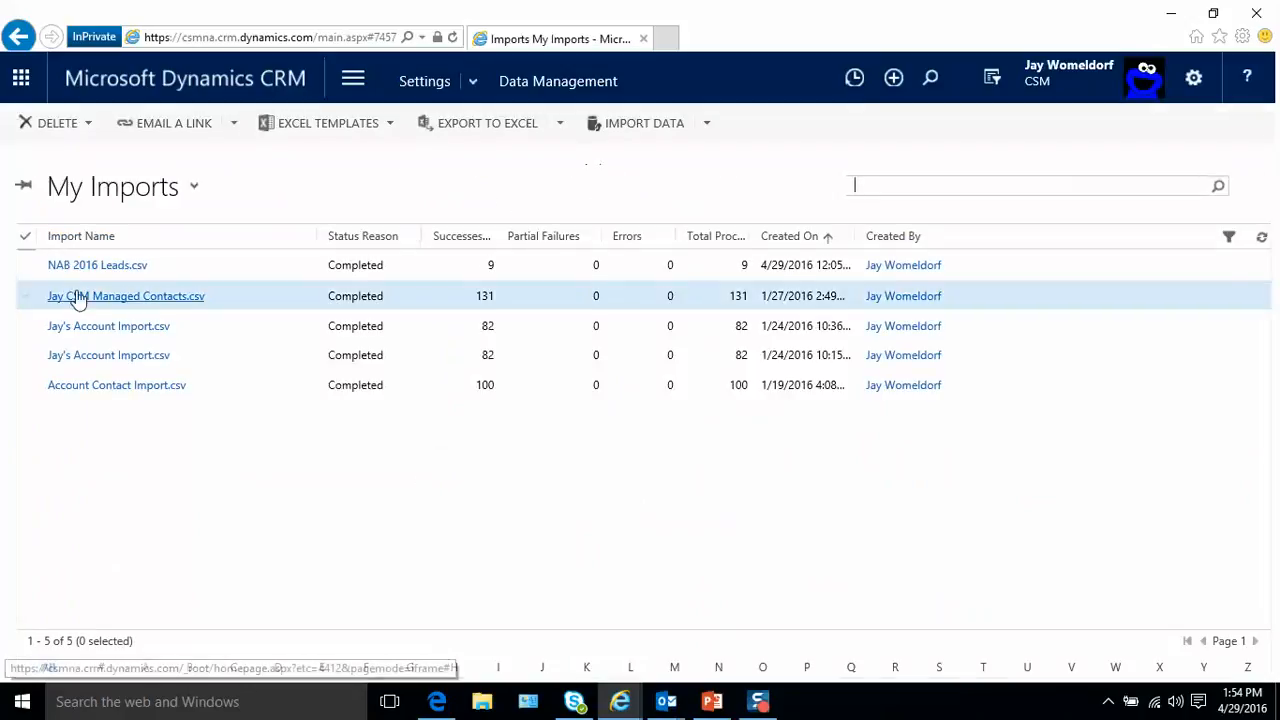
- Start a new data import and upload NAB 2016 Leads 2.csv from the CRM data folder
{"action": "left_click", "coordinate": [645, 123]}
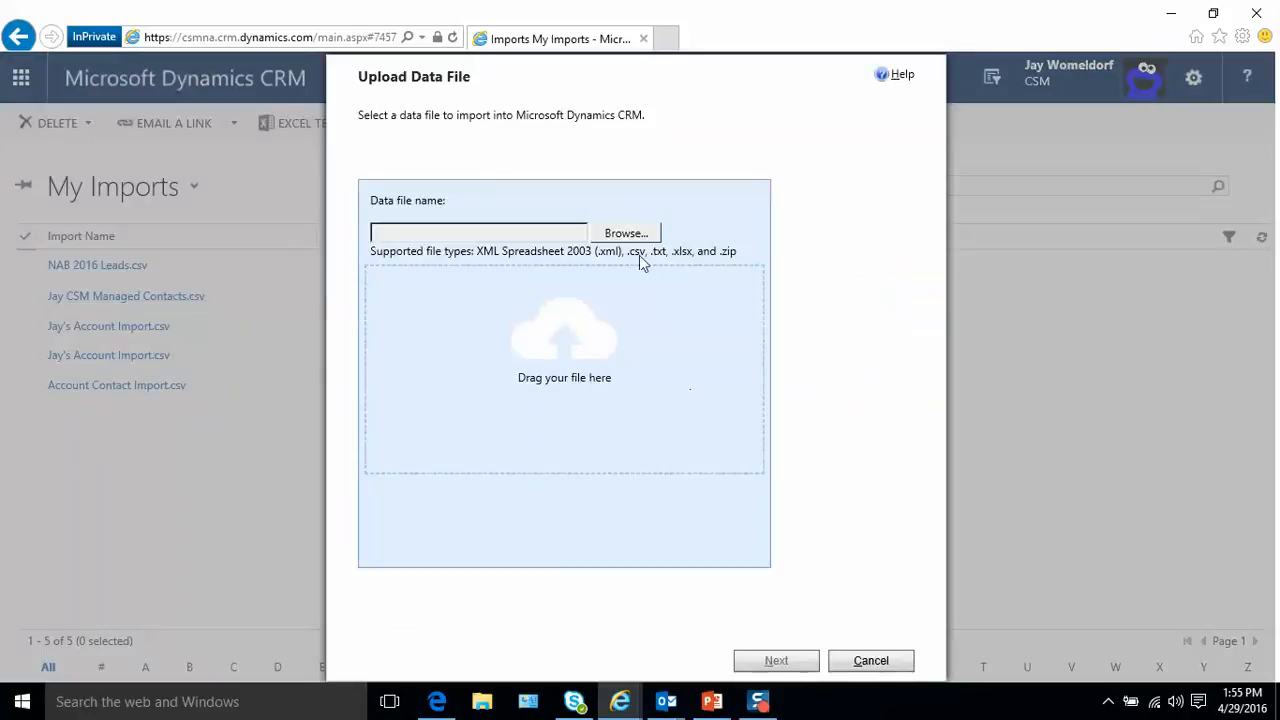
{"action": "left_click", "coordinate": [637, 234]}
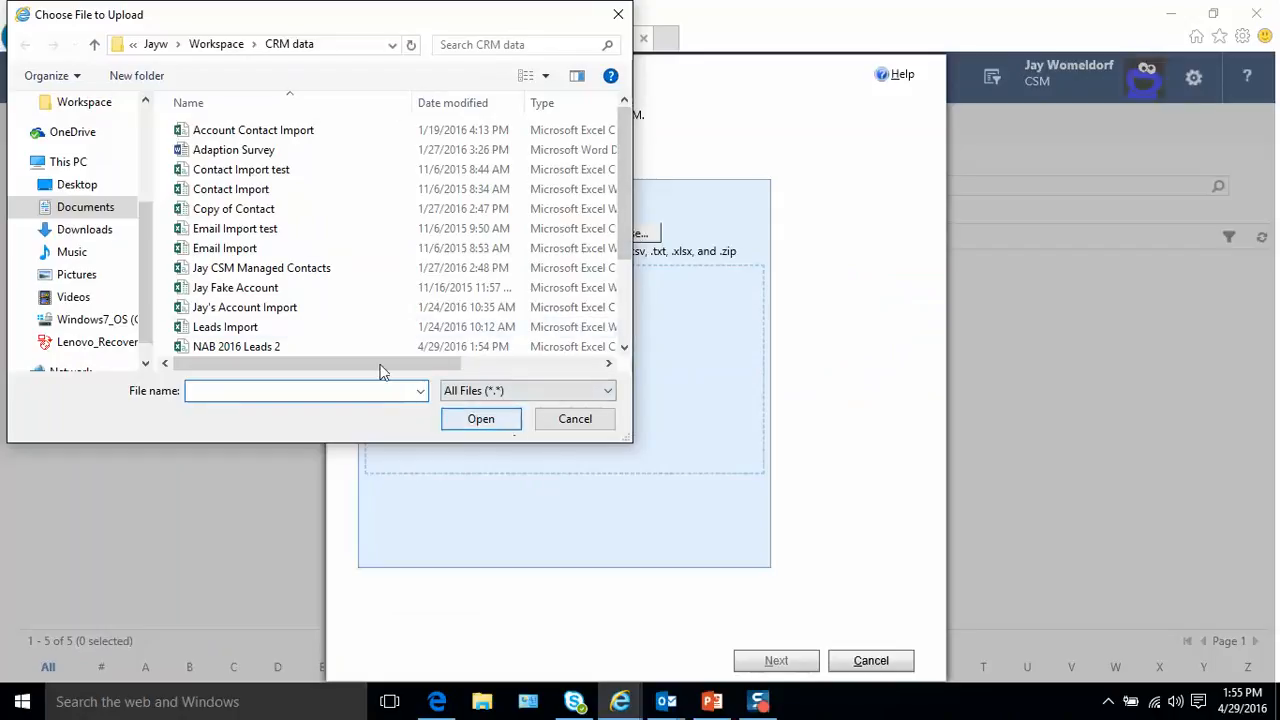
{"action": "scroll", "coordinate": [294, 331], "scroll_direction": "down", "scroll_amount": 2}
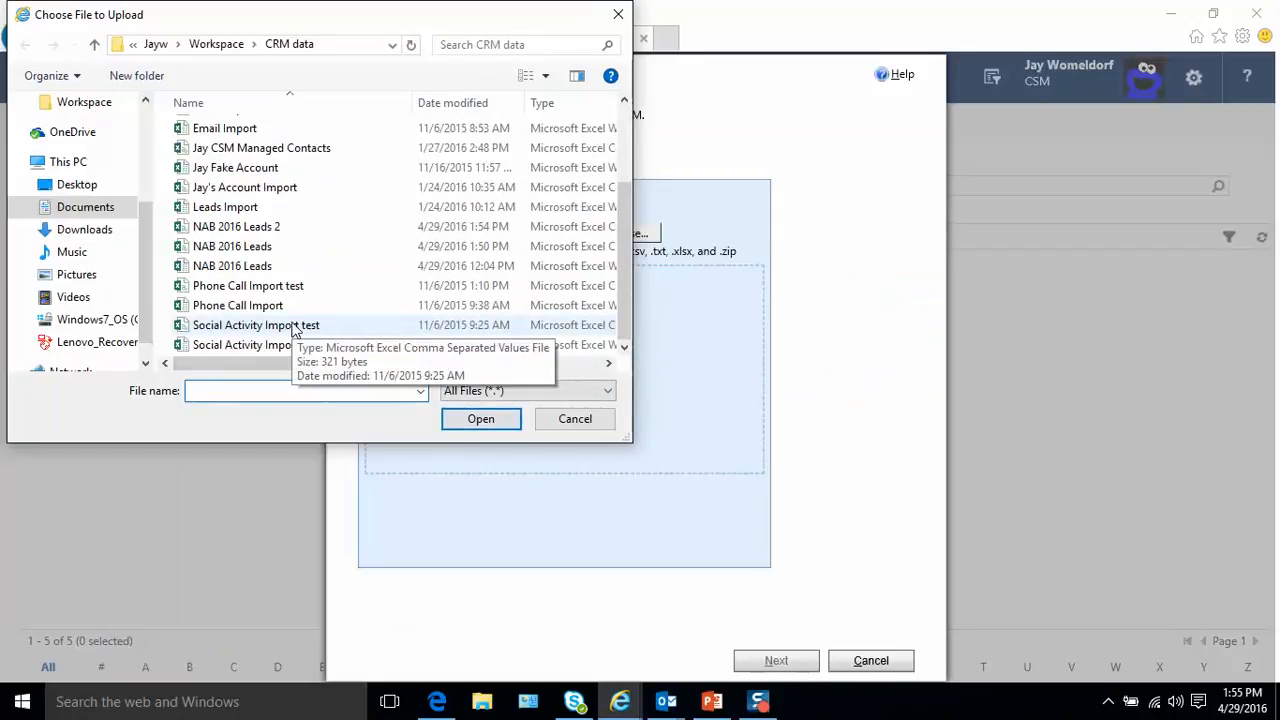
{"action": "scroll", "coordinate": [294, 331], "scroll_direction": "up", "scroll_amount": 2}
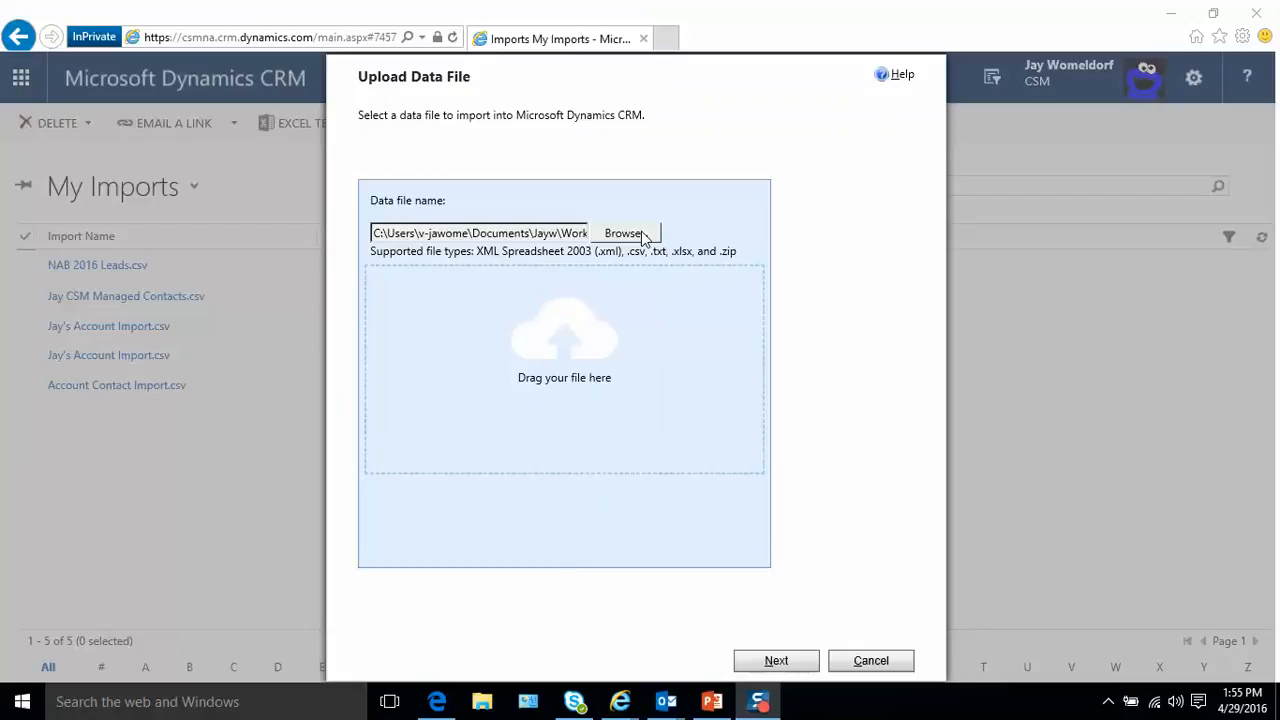
{"action": "left_click", "coordinate": [788, 668]}
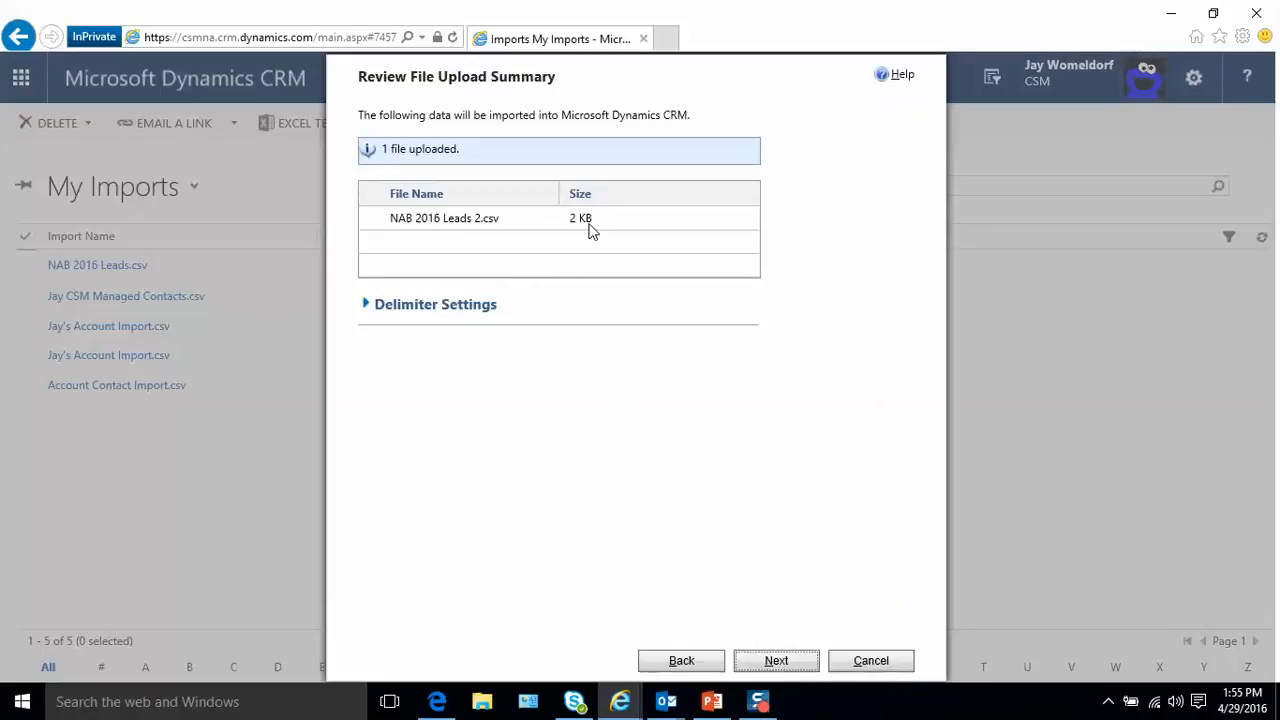
- Accept the file upload summary and use the Default (Automatic Mapping) data map
{"action": "left_click", "coordinate": [777, 661]}
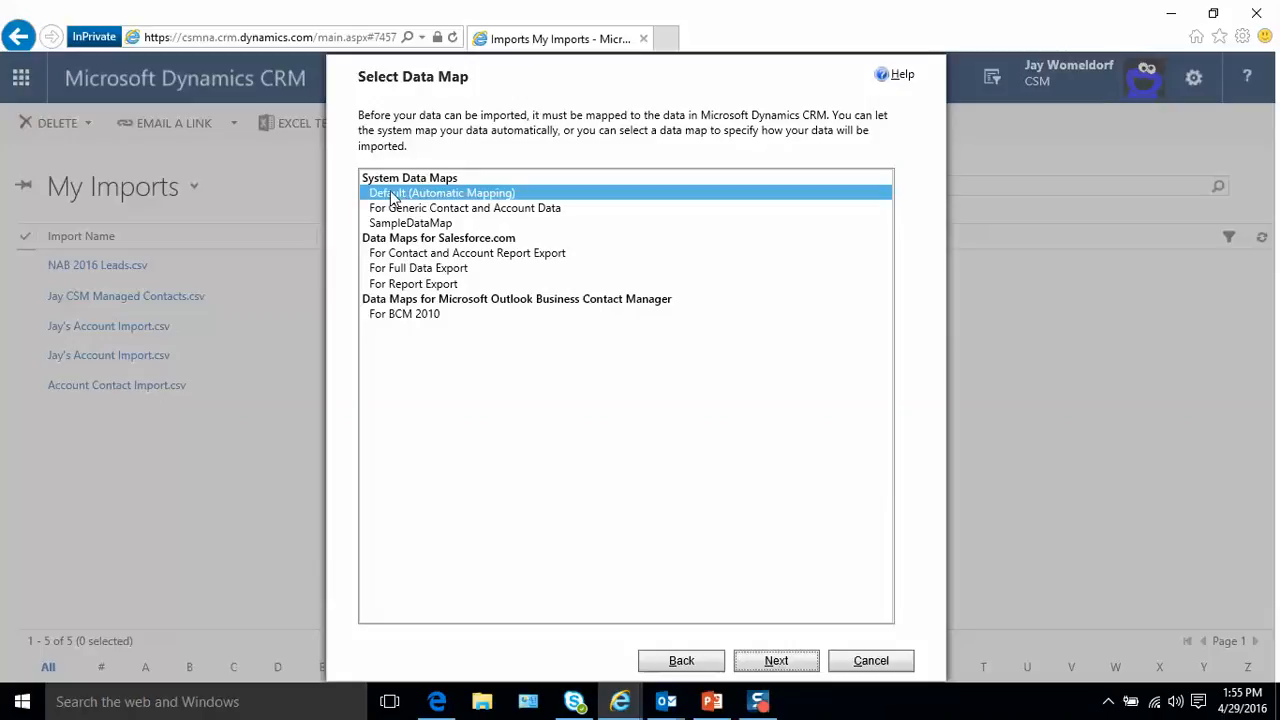
{"action": "left_click", "coordinate": [777, 663]}
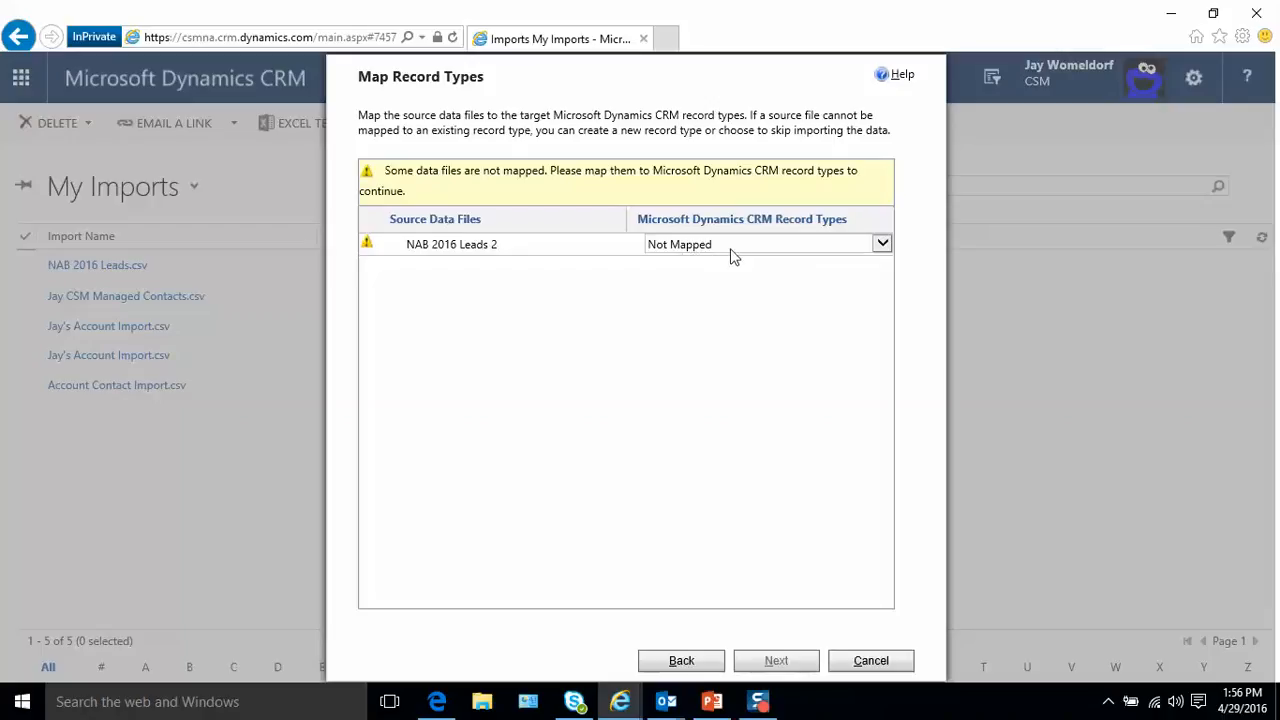
- Map the NAB 2016 Leads 2 source file to the Lead record type and continue to field mapping
{"action": "left_click", "coordinate": [883, 248]}
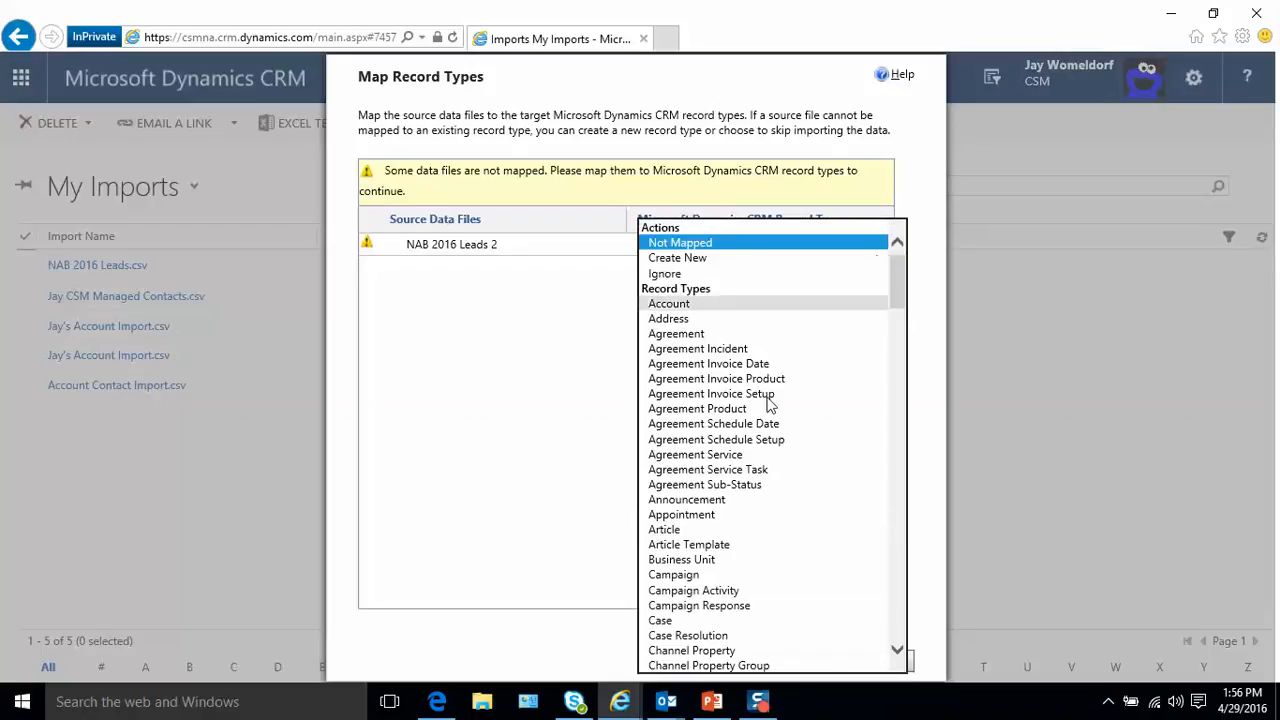
{"action": "scroll", "coordinate": [709, 540], "scroll_direction": "down", "scroll_amount": 10}
{"action": "scroll", "coordinate": [704, 592], "scroll_direction": "down", "scroll_amount": 15}
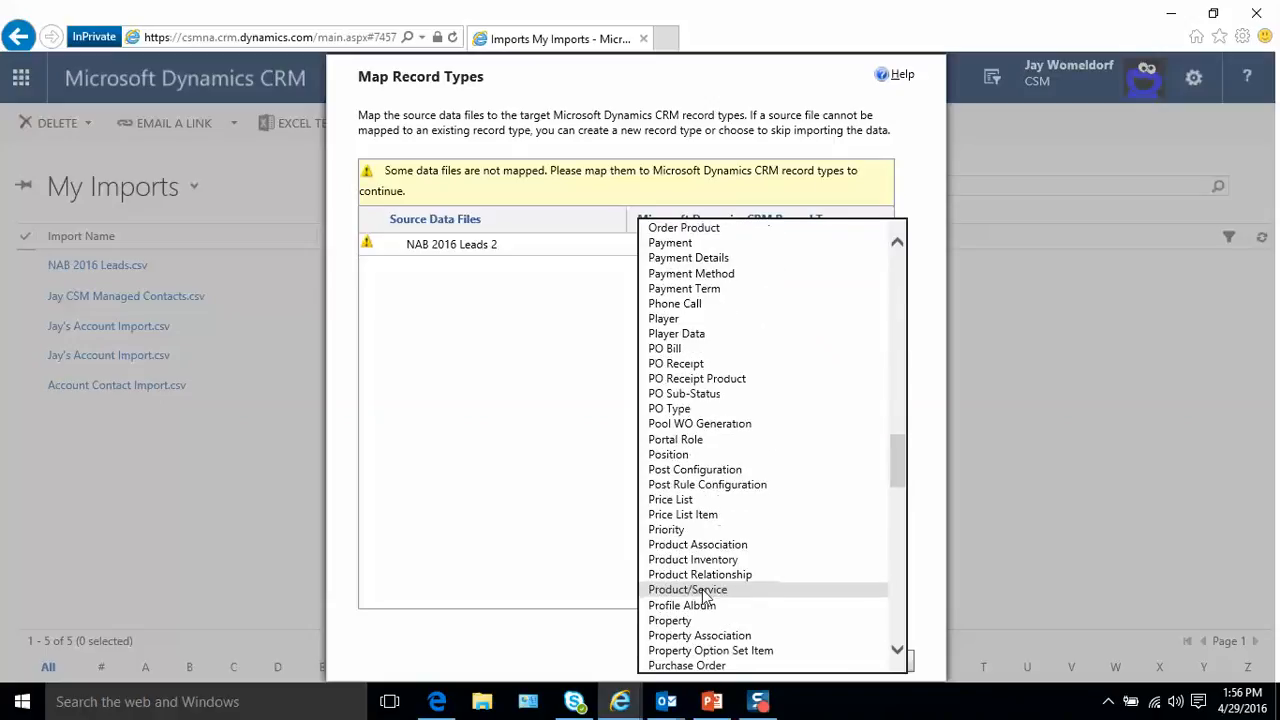
{"action": "scroll", "coordinate": [706, 591], "scroll_direction": "up", "scroll_amount": 7}
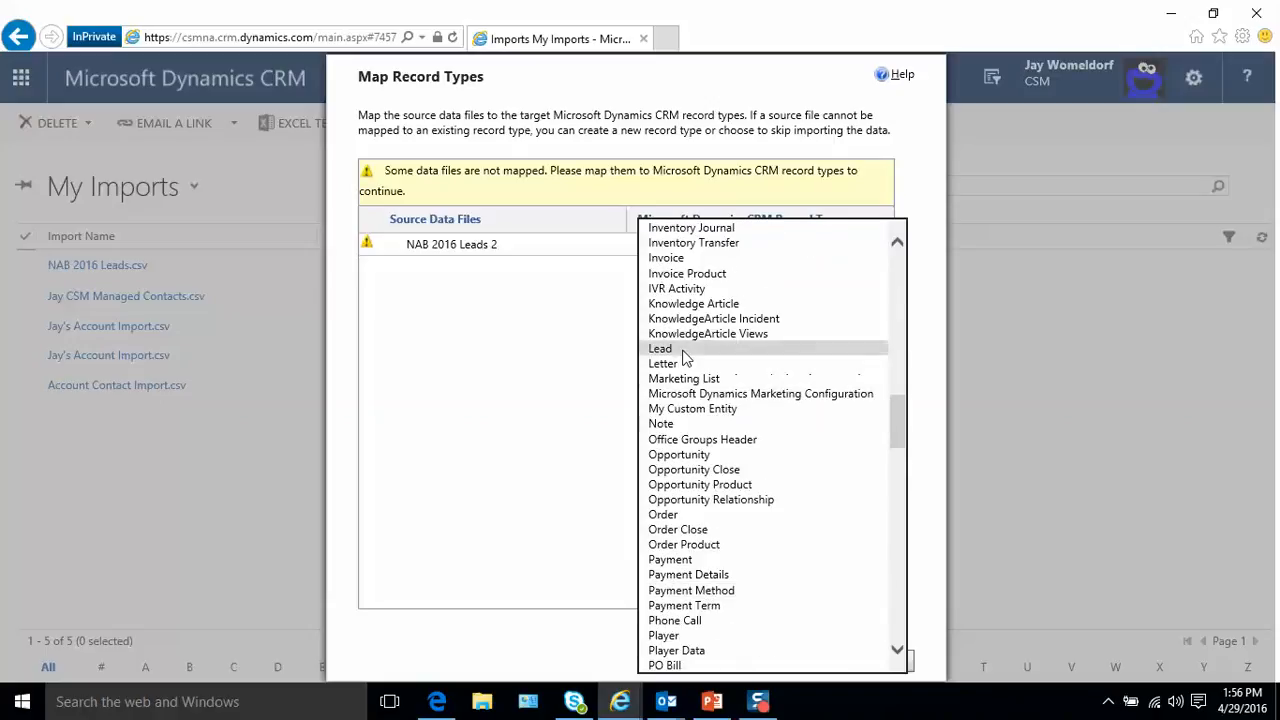
{"action": "left_click", "coordinate": [665, 348]}
{"action": "left_click", "coordinate": [777, 664]}
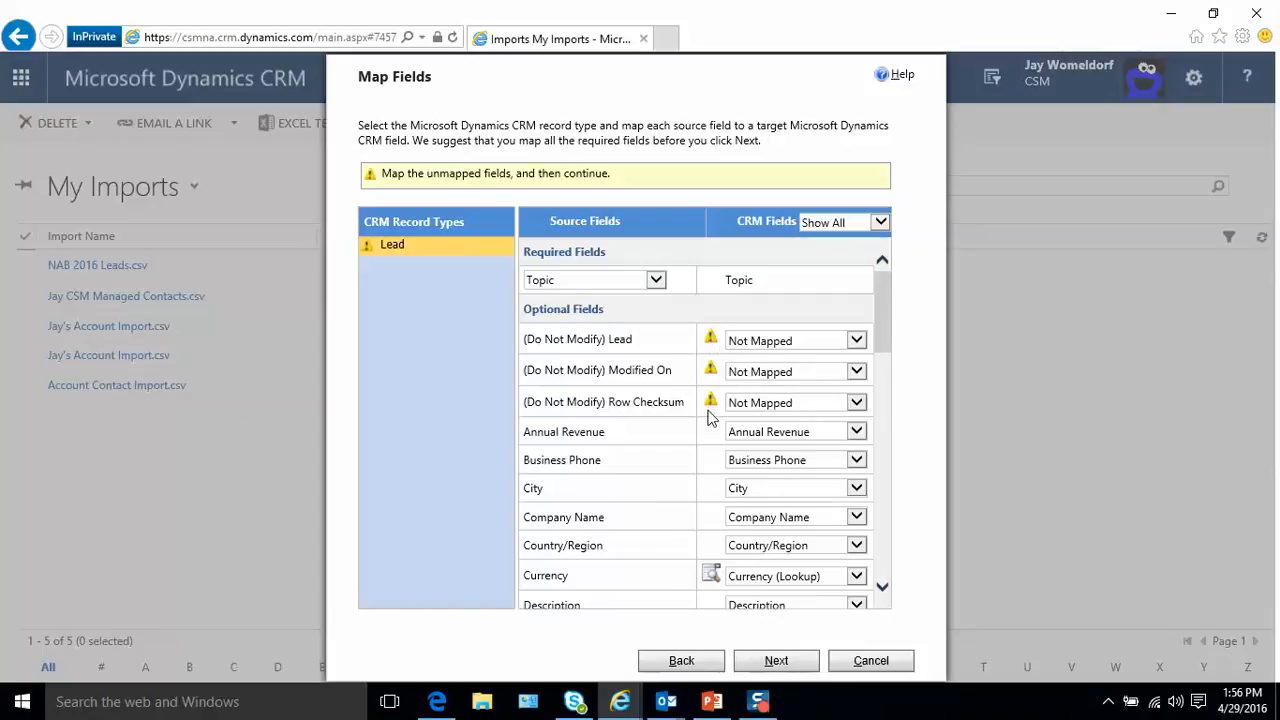
- Map the unmapped Status source field to the CRM Status field, with empty source values mapped to Open
{"action": "scroll", "coordinate": [711, 530], "scroll_direction": "down", "scroll_amount": 6}
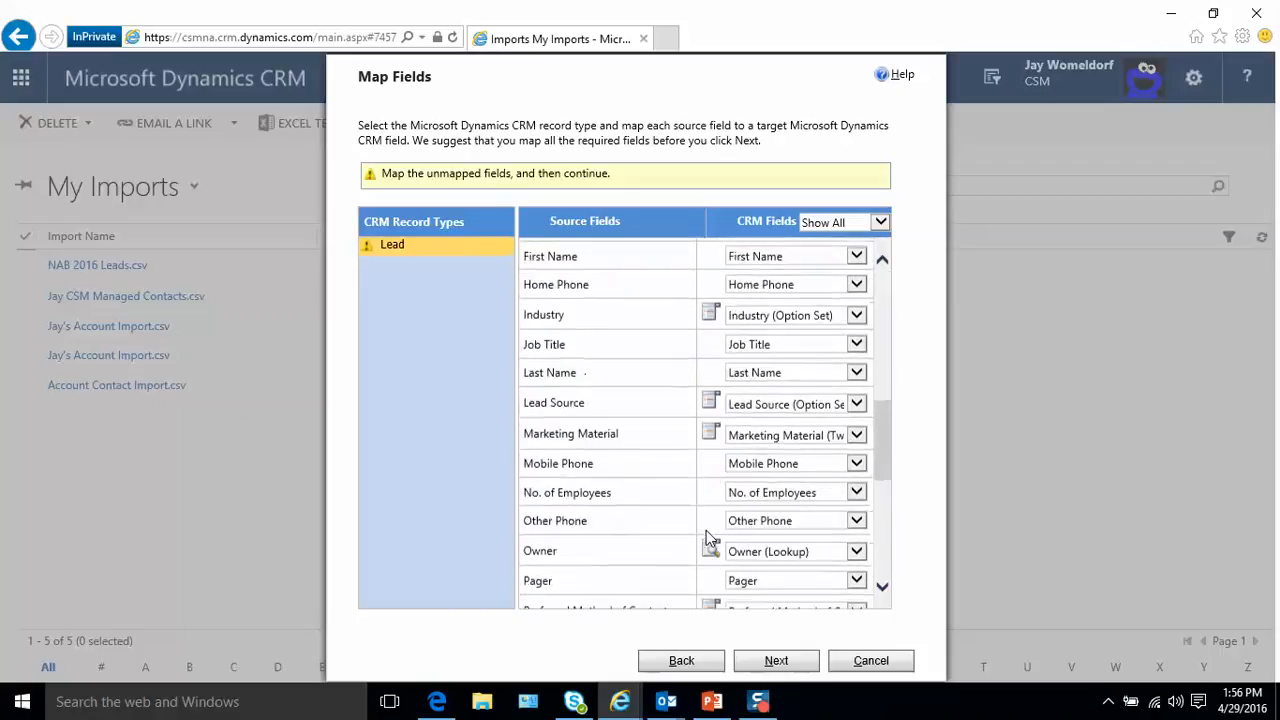
{"action": "scroll", "coordinate": [708, 538], "scroll_direction": "down", "scroll_amount": 5}
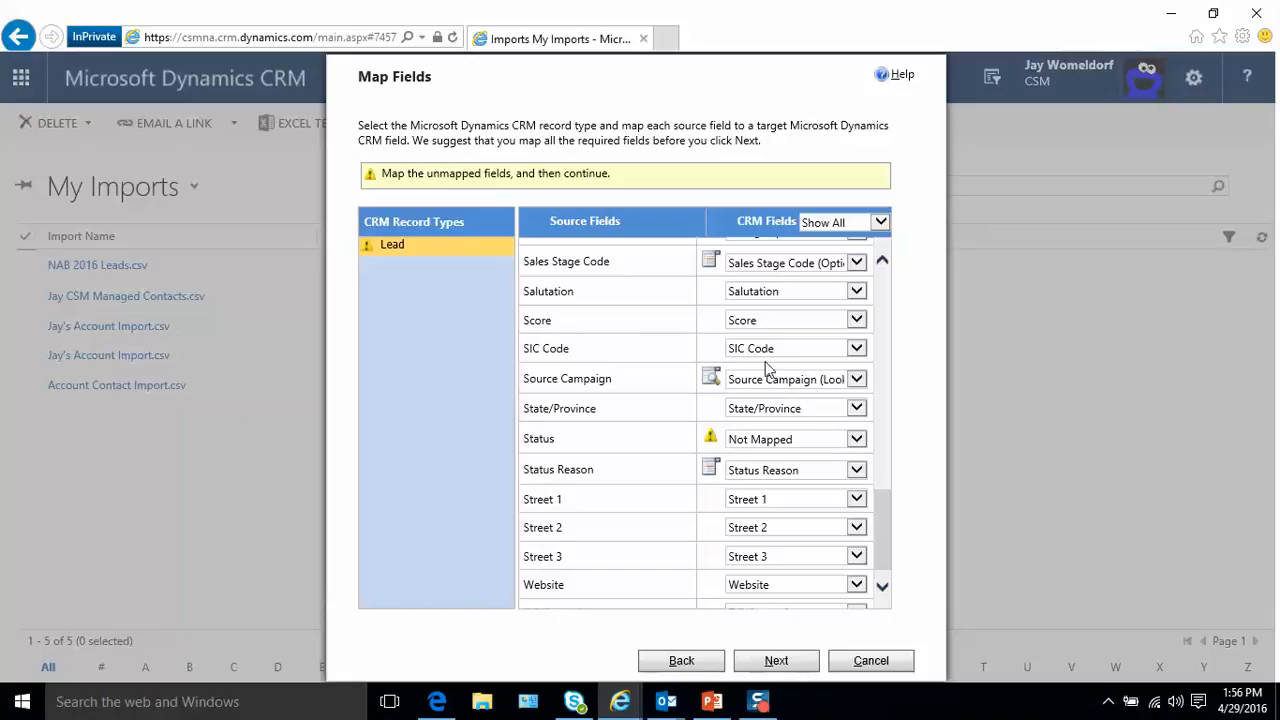
{"action": "scroll", "coordinate": [766, 368], "scroll_direction": "up", "scroll_amount": 3}
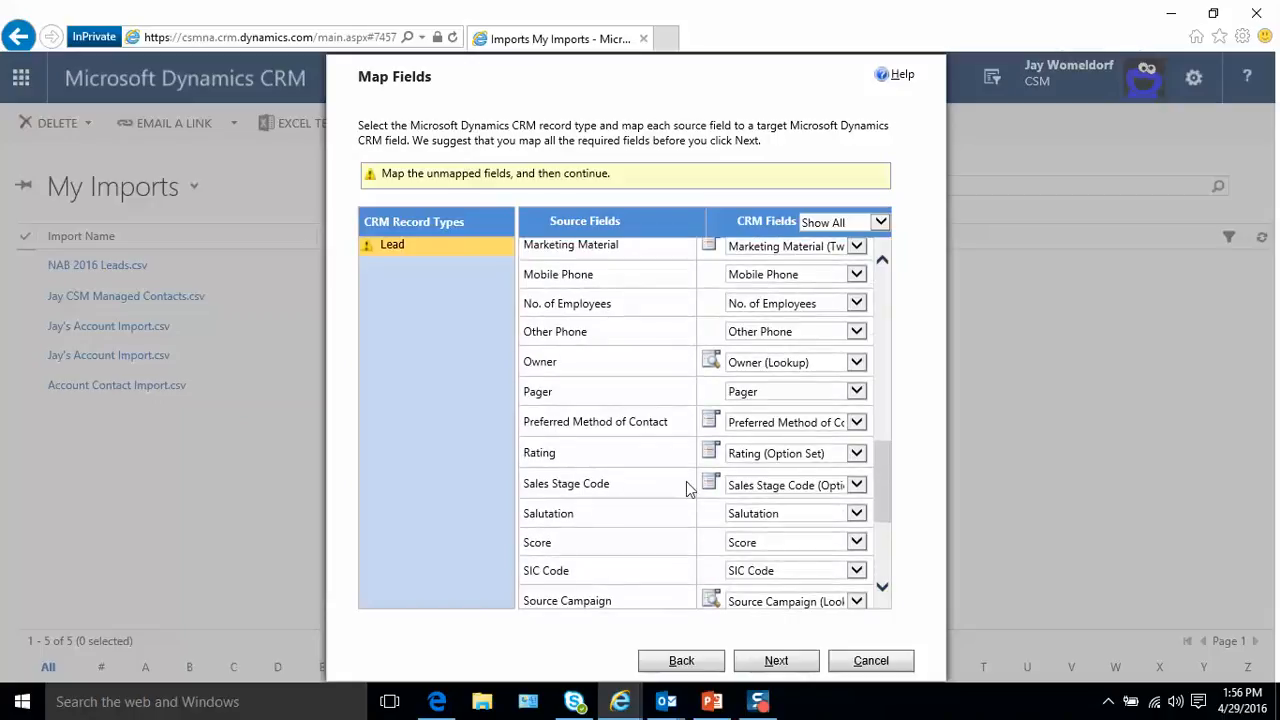
{"action": "scroll", "coordinate": [680, 490], "scroll_direction": "down", "scroll_amount": 3}
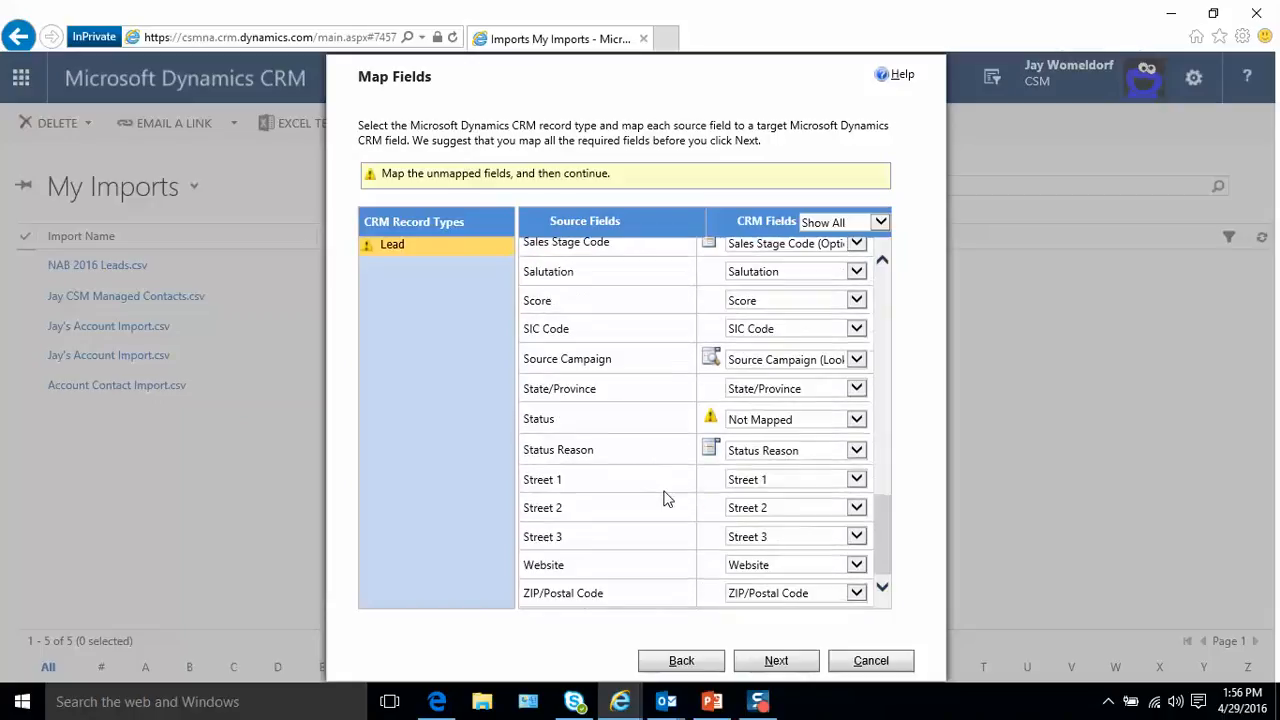
{"action": "left_click", "coordinate": [856, 421]}
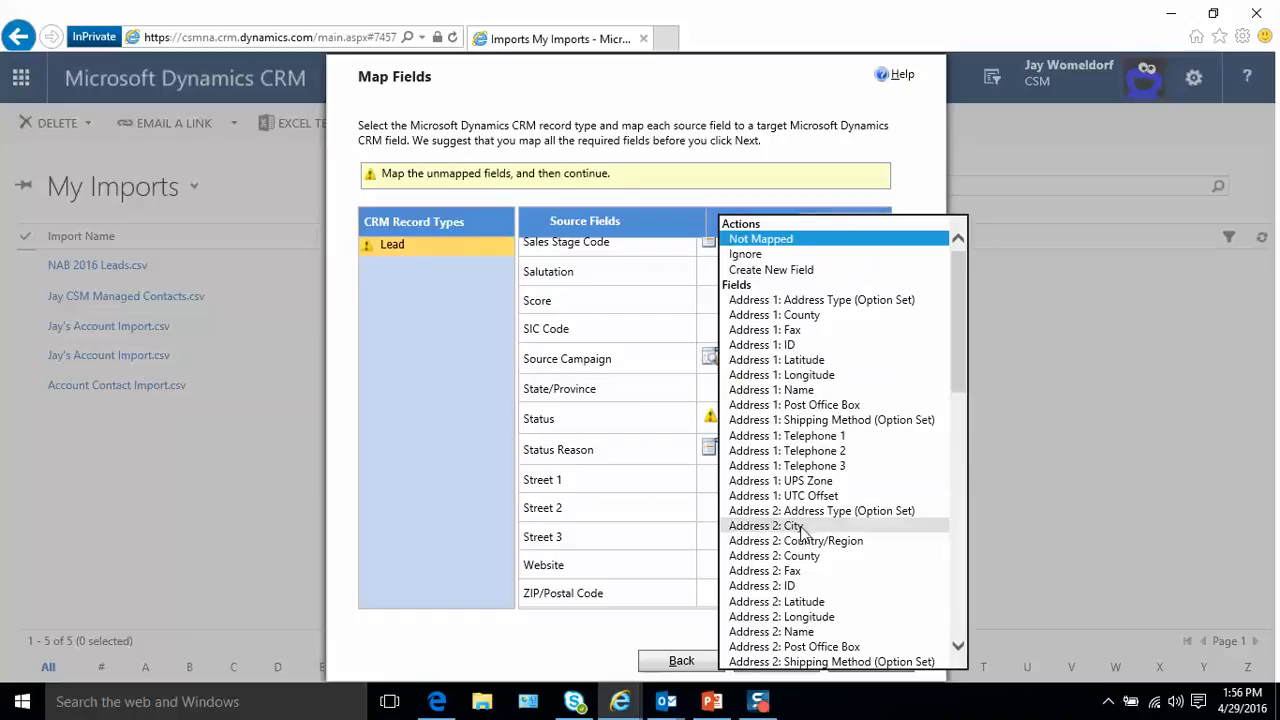
{"action": "scroll", "coordinate": [803, 550], "scroll_direction": "down", "scroll_amount": 10}
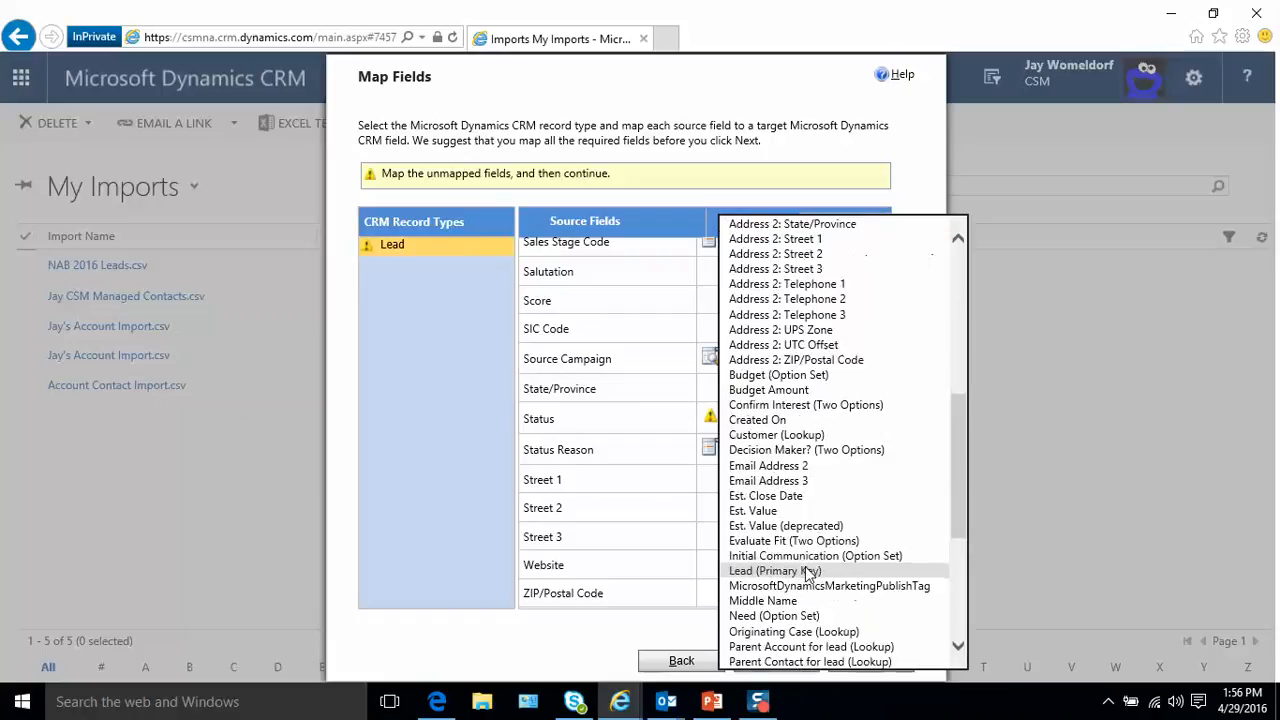
{"action": "scroll", "coordinate": [806, 573], "scroll_direction": "down", "scroll_amount": 6}
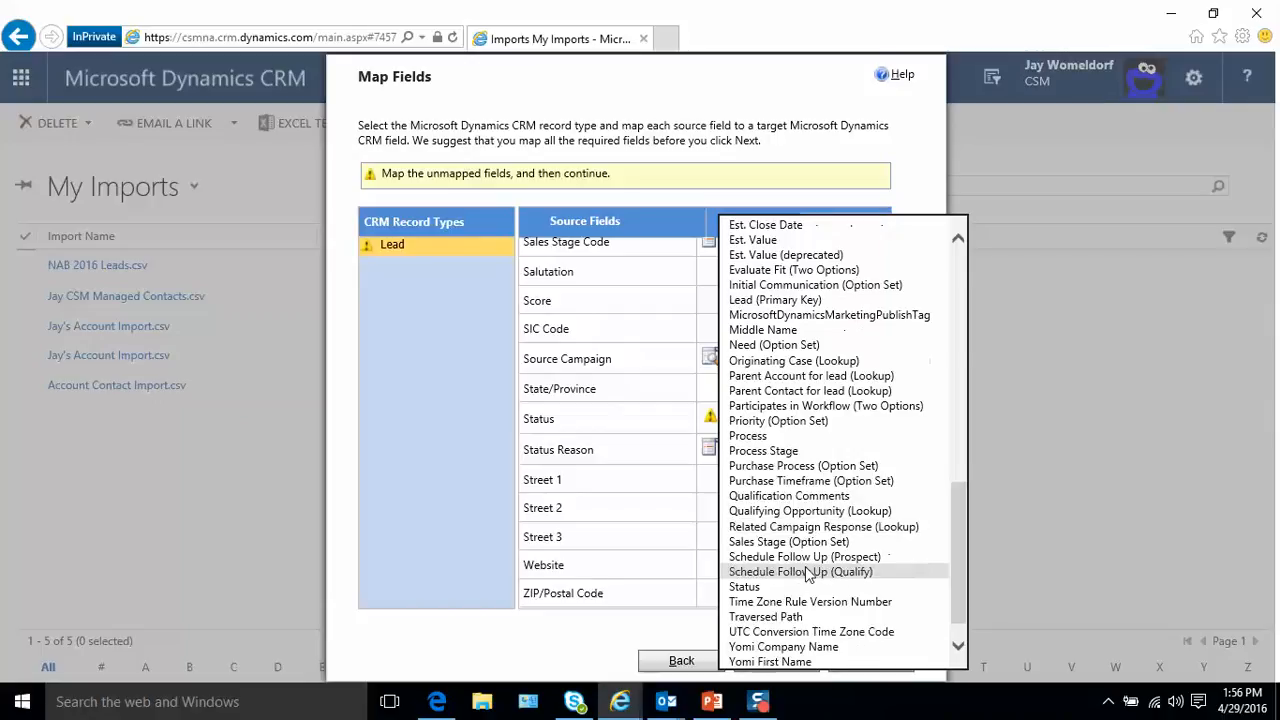
{"action": "left_click", "coordinate": [772, 544]}
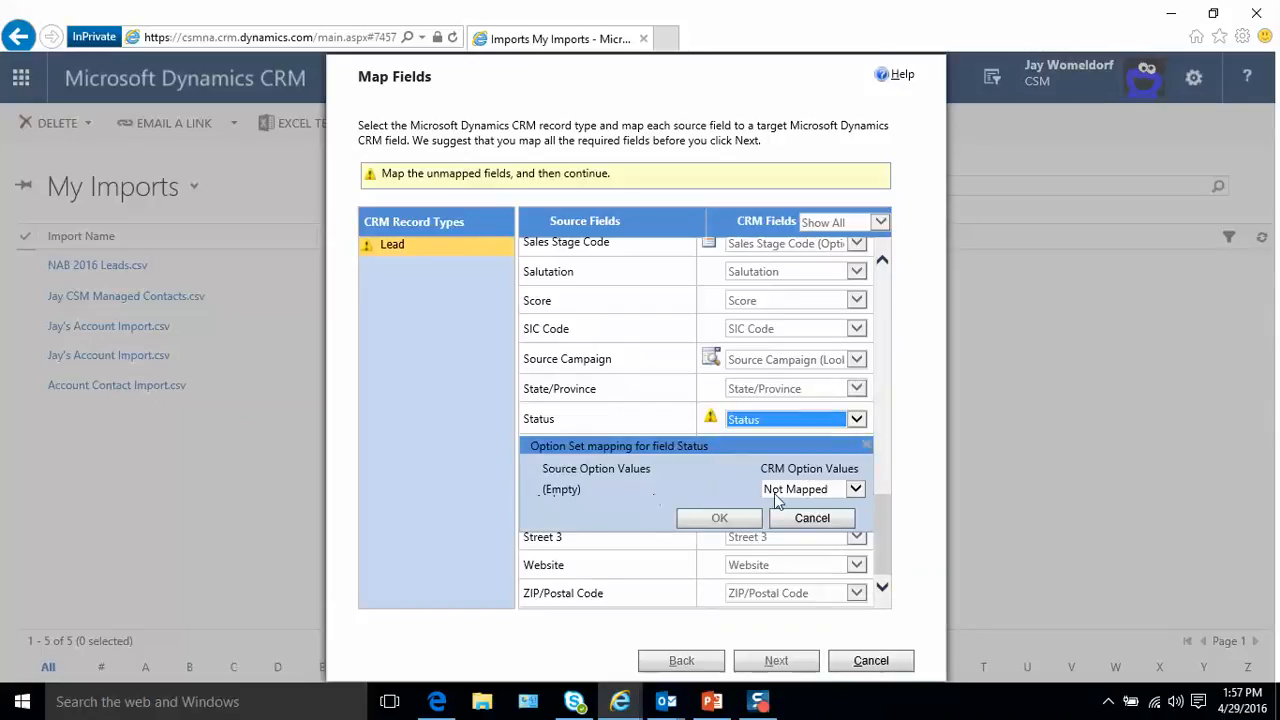
{"action": "left_click", "coordinate": [855, 490]}
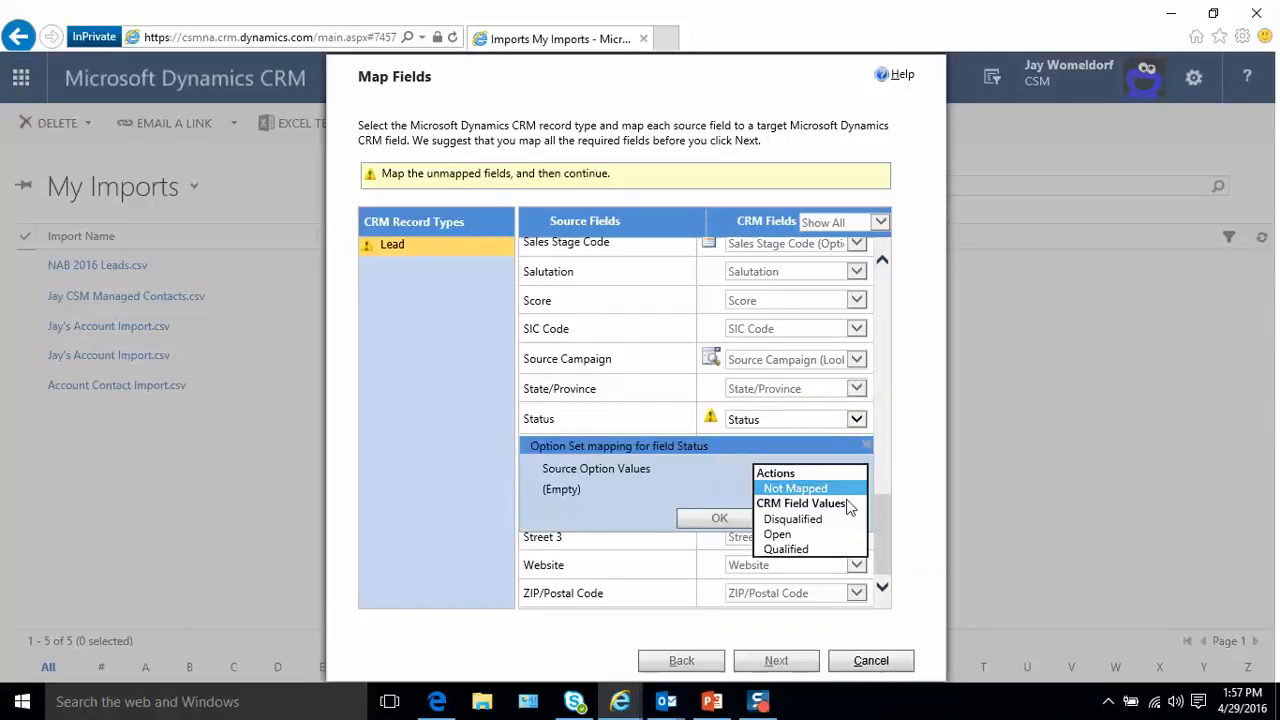
{"action": "left_click", "coordinate": [782, 535]}
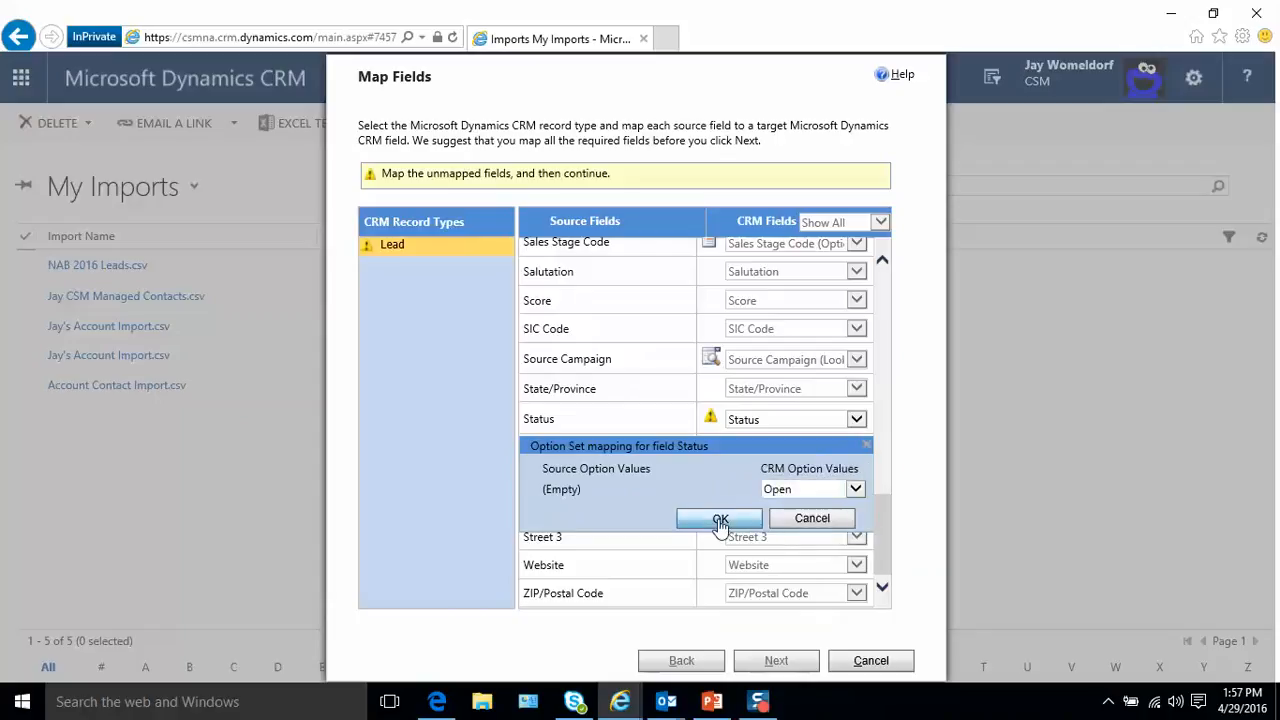
{"action": "left_click", "coordinate": [719, 520]}
- Leave the three (Do Not Modify) fields unmapped and continue to the mapping summary, agreeing to ignore unmapped fields
{"action": "scroll", "coordinate": [719, 525], "scroll_direction": "up", "scroll_amount": 15}
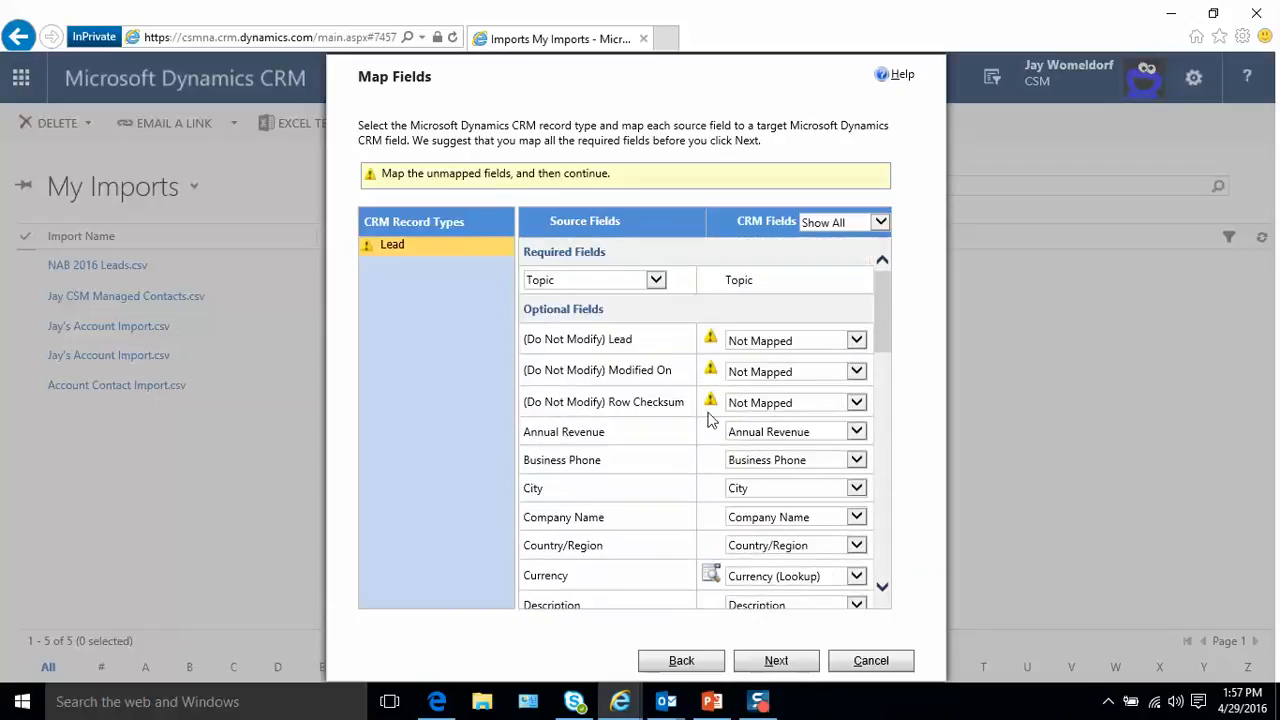
{"action": "left_click", "coordinate": [801, 658]}
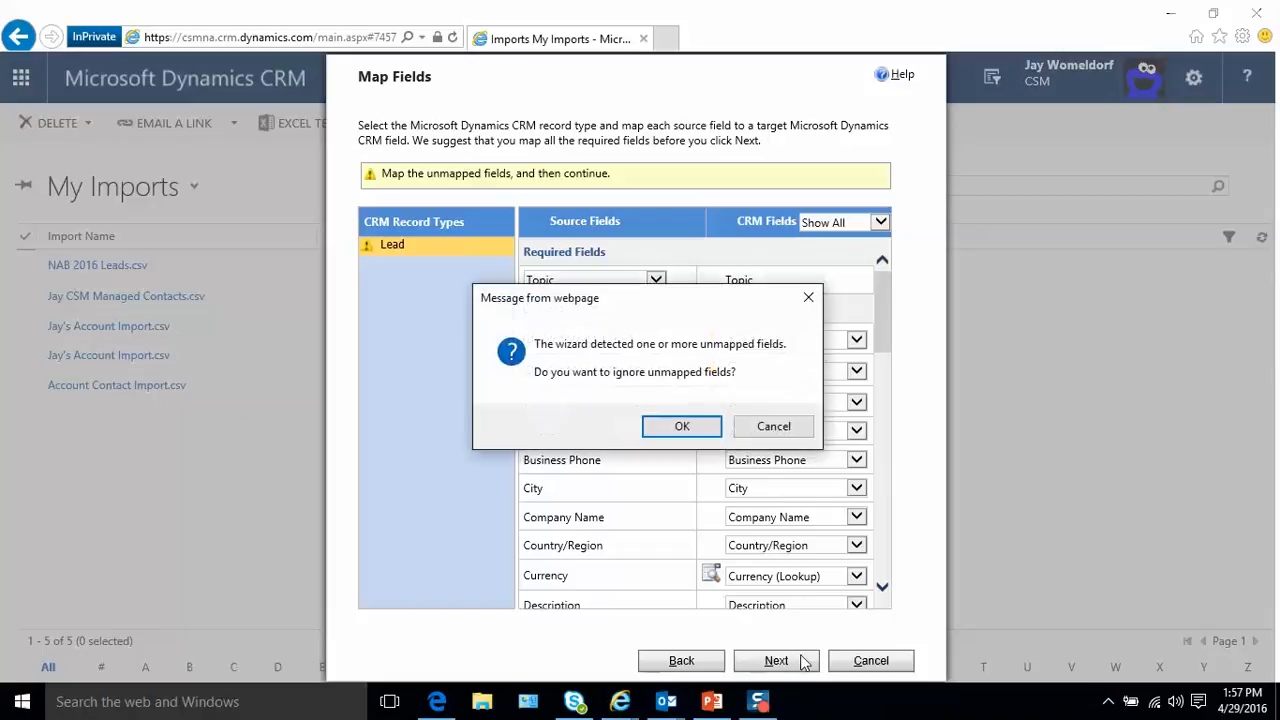
{"action": "left_click", "coordinate": [674, 432]}
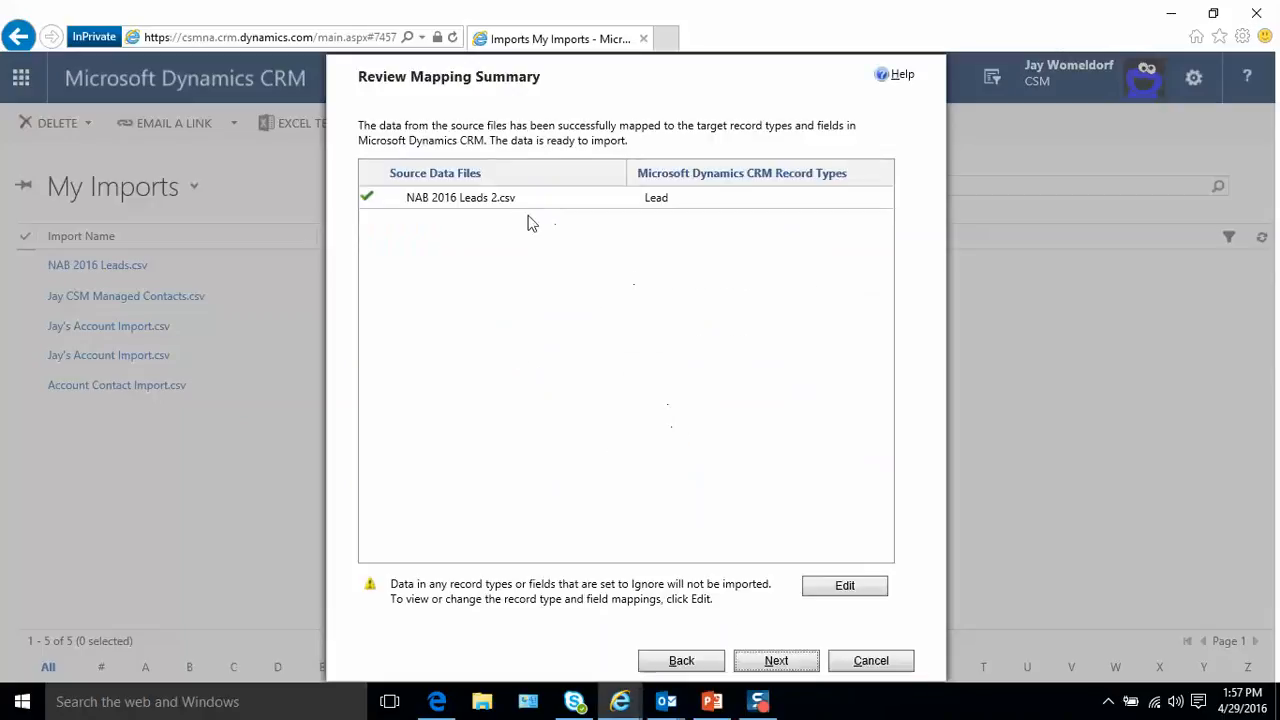
- Accept the mapping summary, submit the import without allowing duplicates, and finish the wizard
{"action": "left_click", "coordinate": [790, 662]}
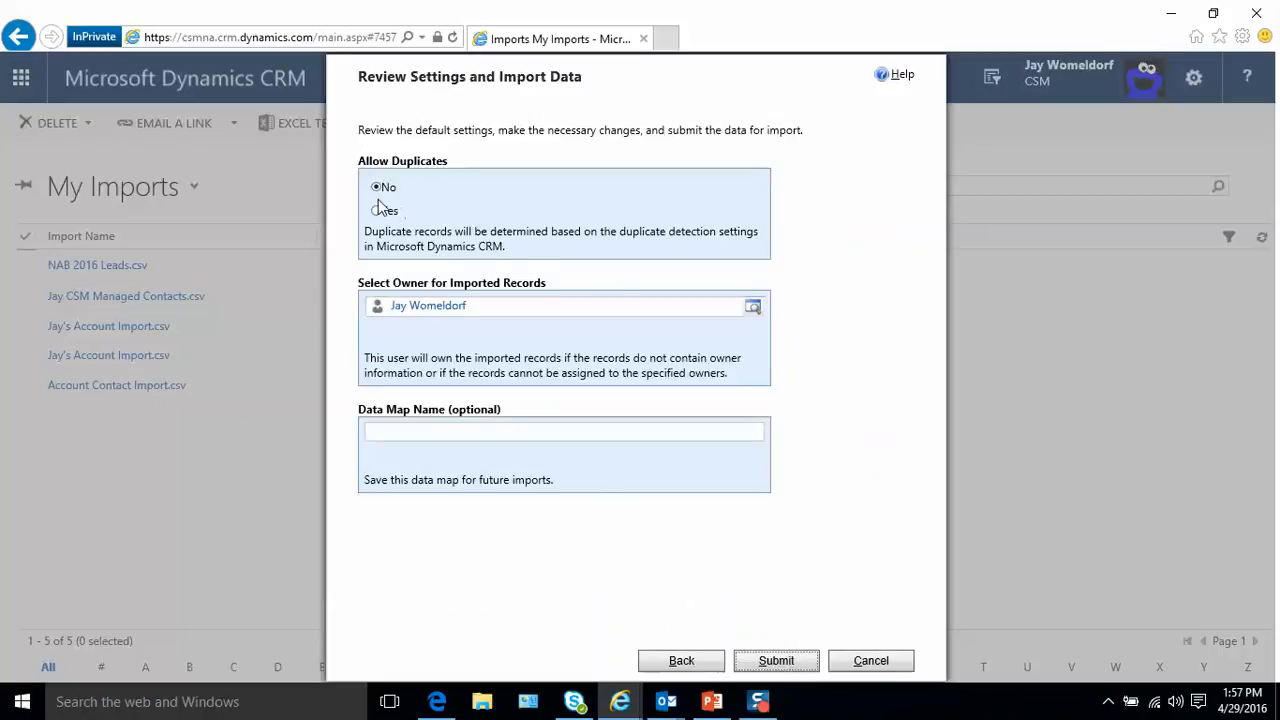
{"action": "left_click", "coordinate": [780, 664]}
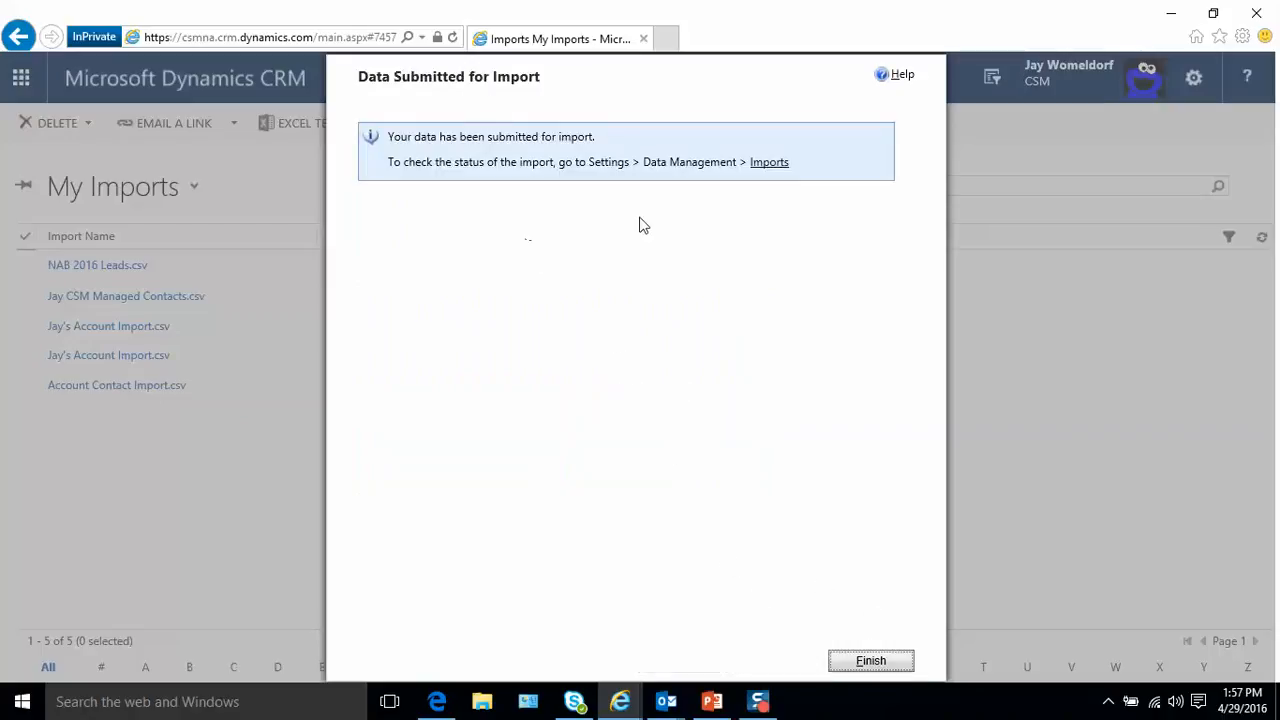
{"action": "left_click", "coordinate": [884, 663]}
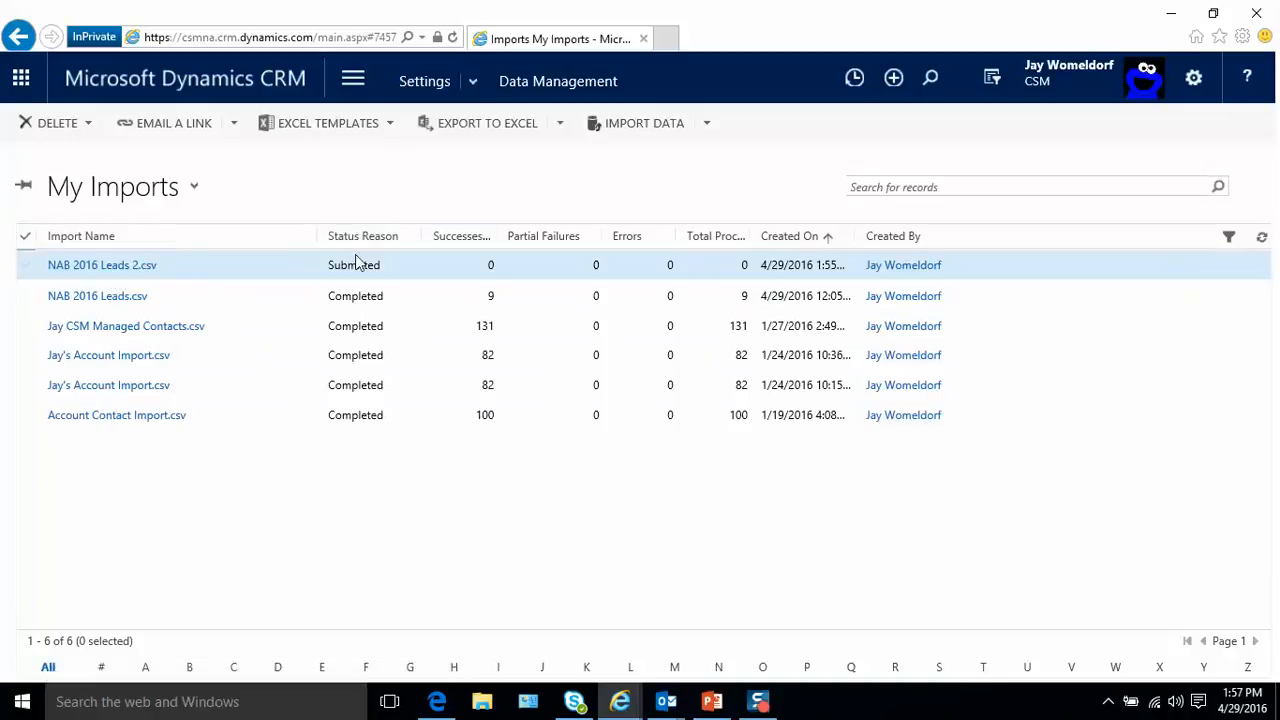
- Refresh the My Imports list repeatedly to check the processing status of NAB 2016 Leads 2.csv
{"action": "left_click", "coordinate": [1263, 242]}
{"action": "left_click", "coordinate": [1261, 242]}
{"action": "left_click", "coordinate": [1262, 241]}
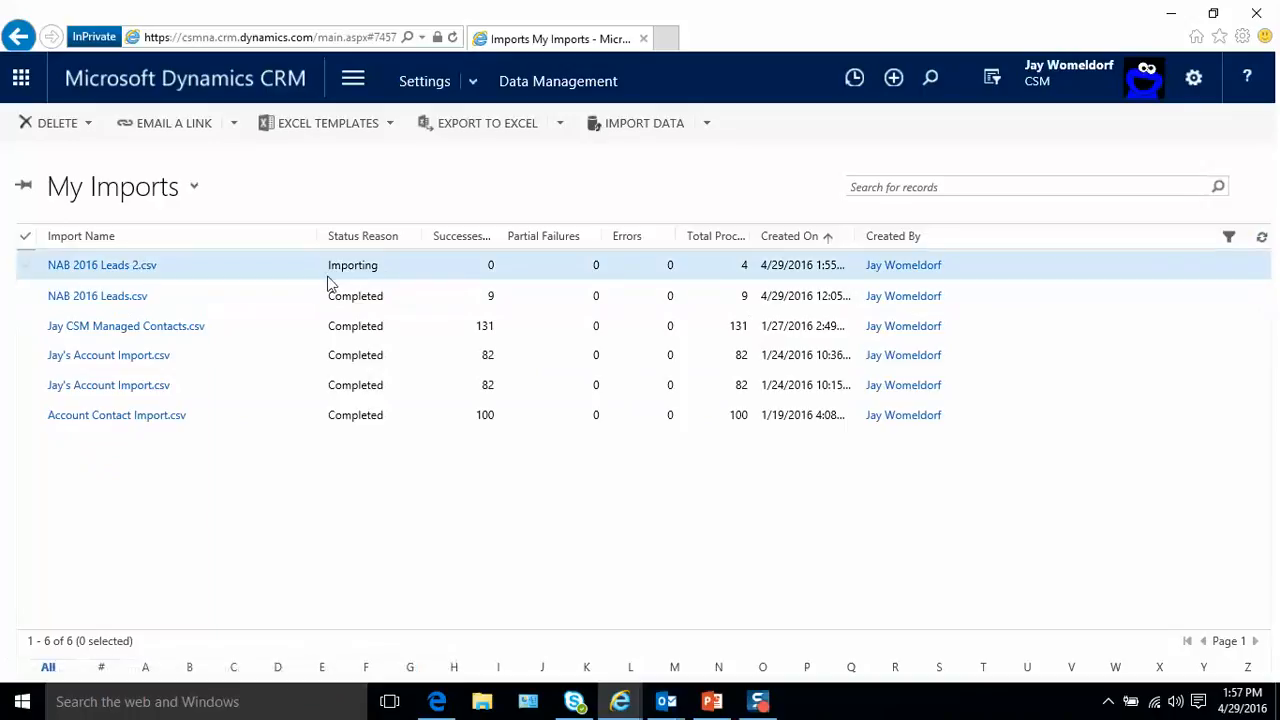
{"action": "left_click", "coordinate": [1263, 241]}
{"action": "left_click", "coordinate": [1264, 241]}
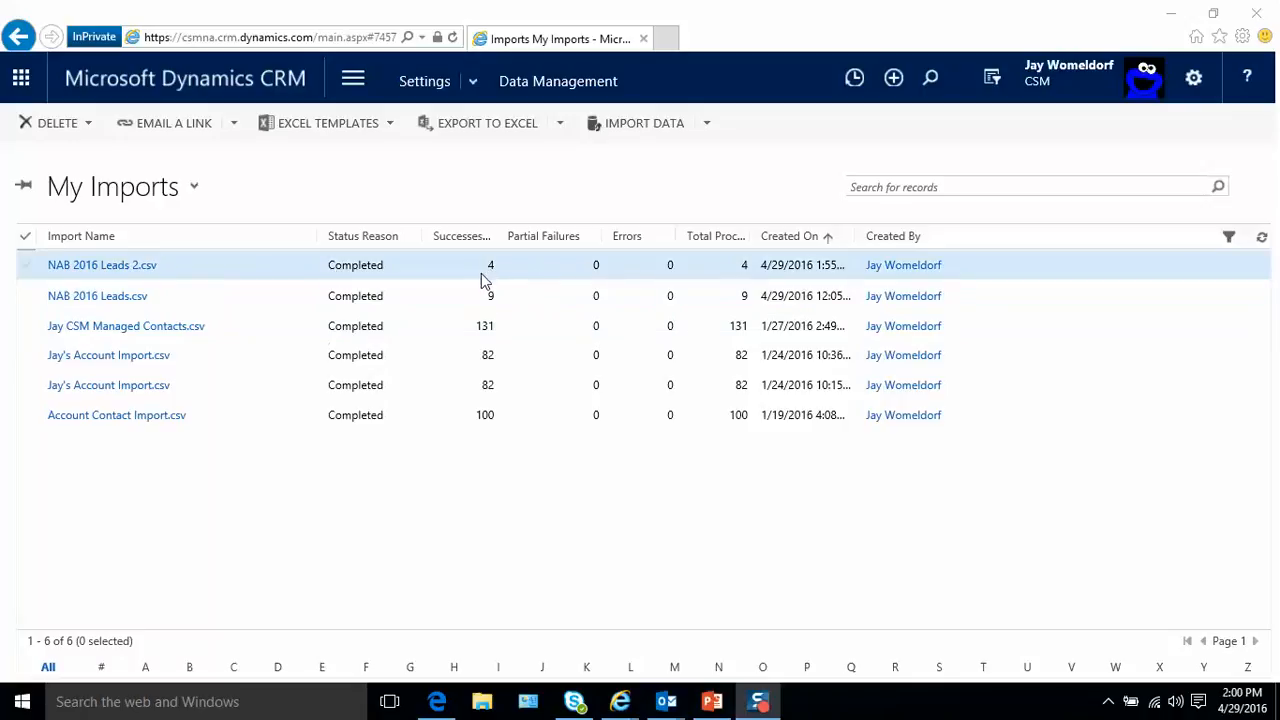
- Go to Leads in the Sales area and show the NAB 2016 Leads view
{"action": "left_click", "coordinate": [353, 88]}
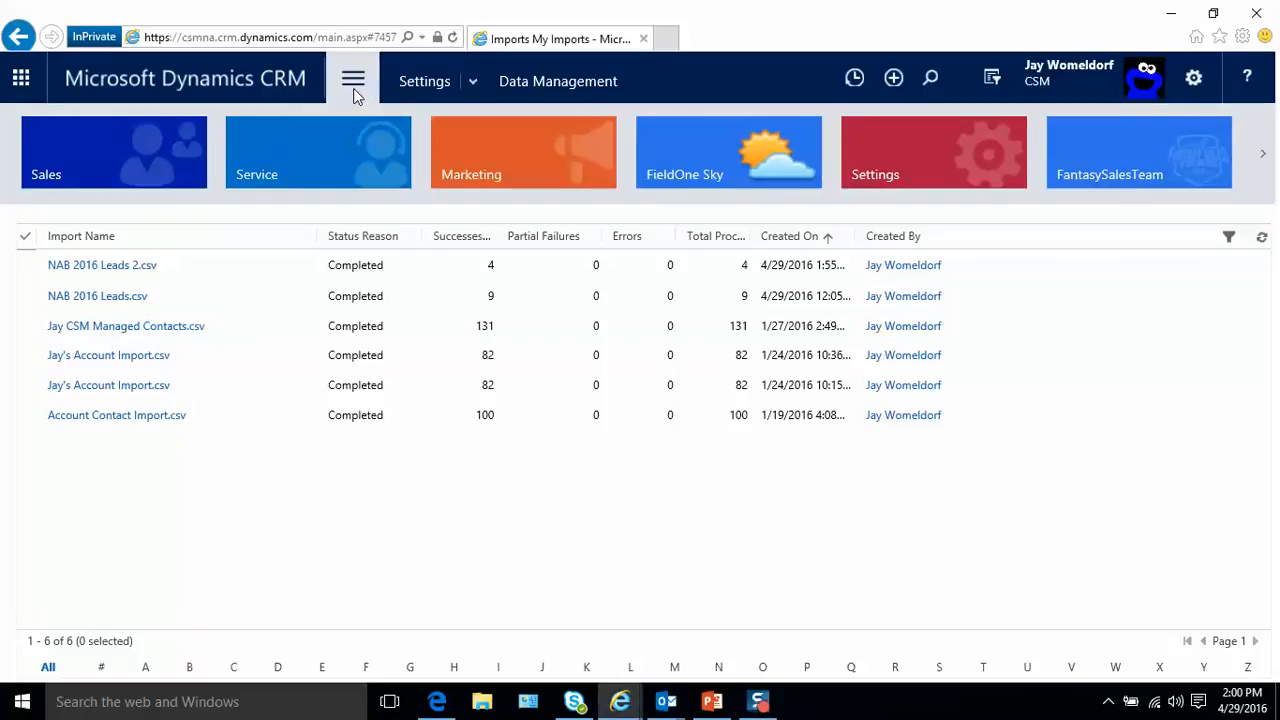
{"action": "left_click", "coordinate": [128, 172]}
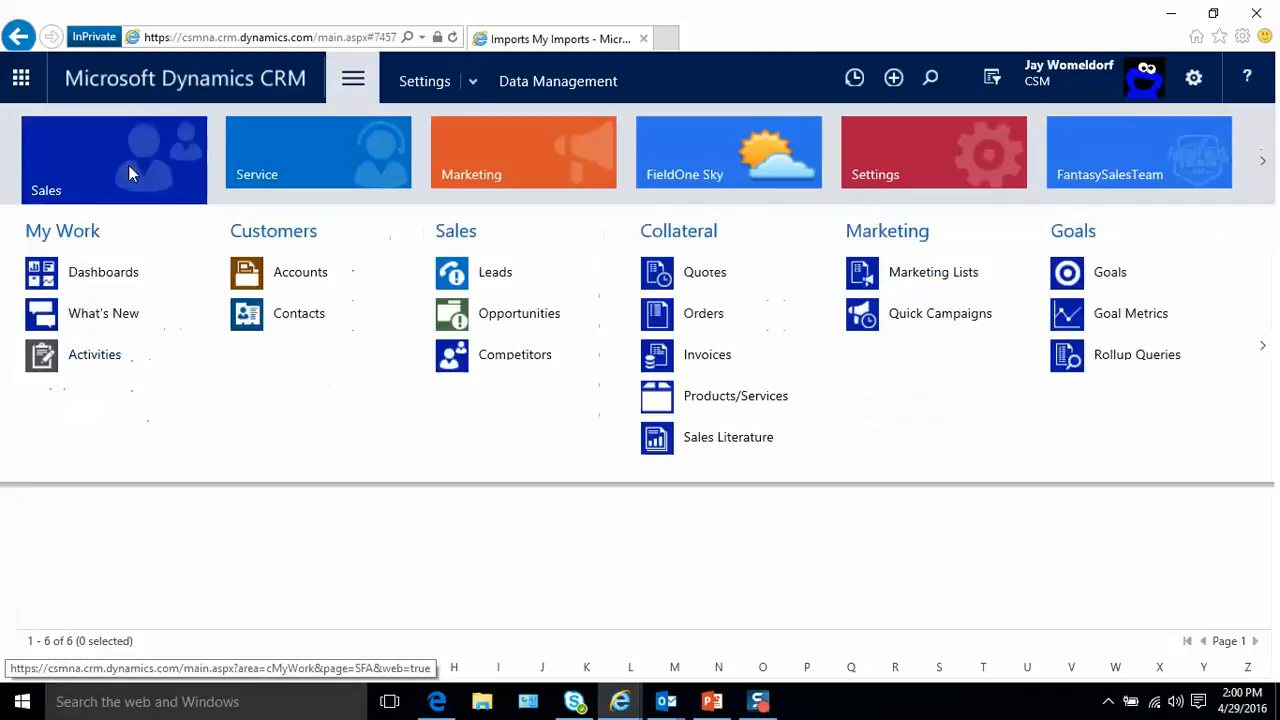
{"action": "left_click", "coordinate": [490, 284]}
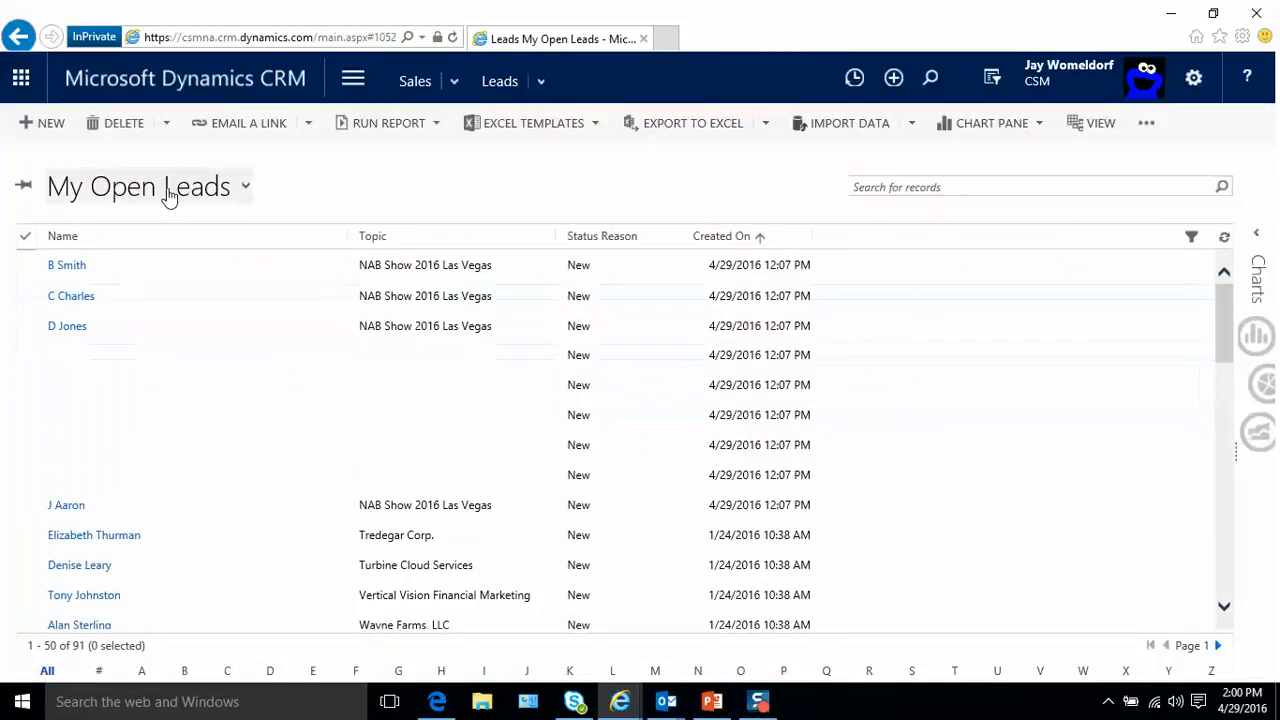
{"action": "left_click", "coordinate": [246, 190]}
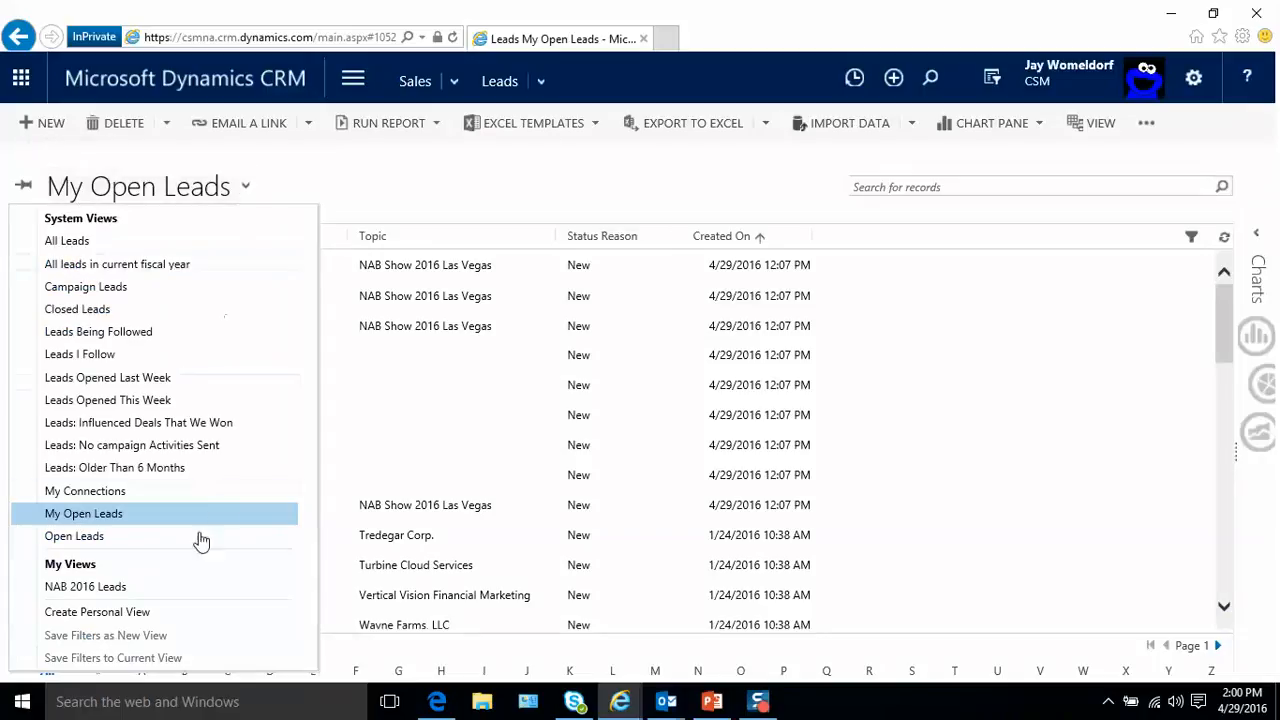
{"action": "left_click", "coordinate": [131, 598]}
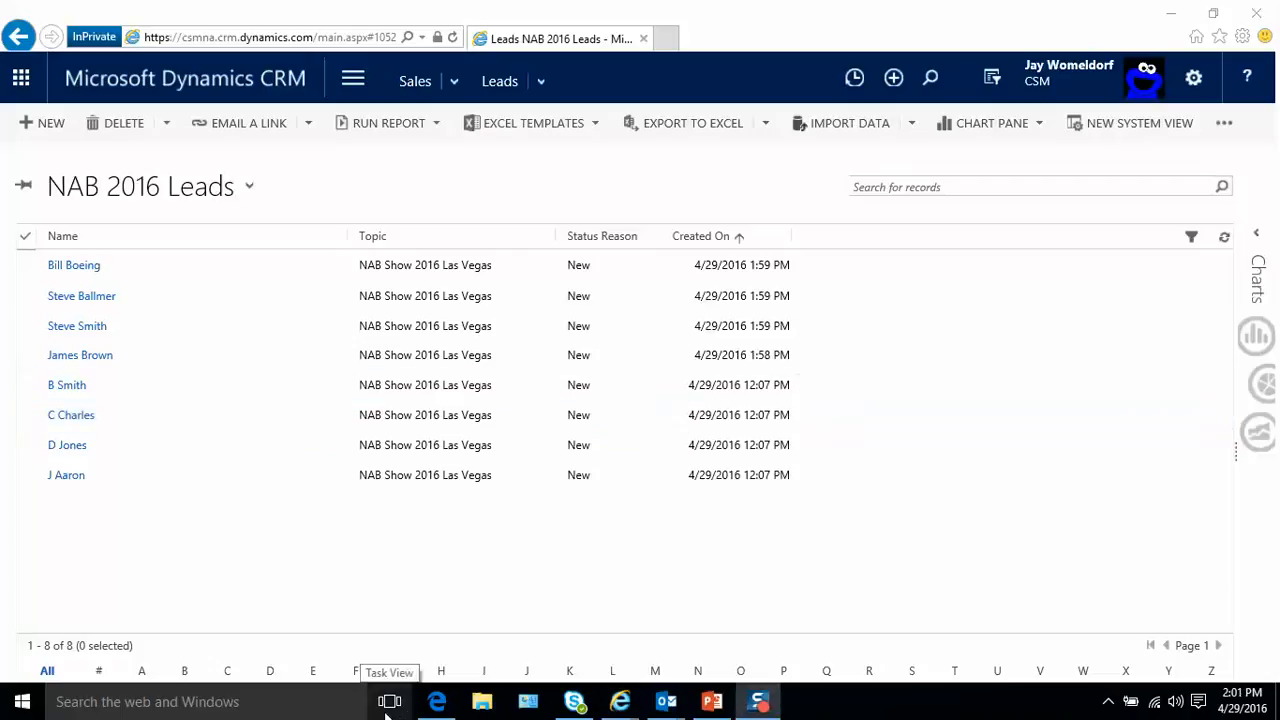
- Go to Marketing Lists in the Marketing area and start a new marketing list record
{"action": "left_click", "coordinate": [352, 85]}
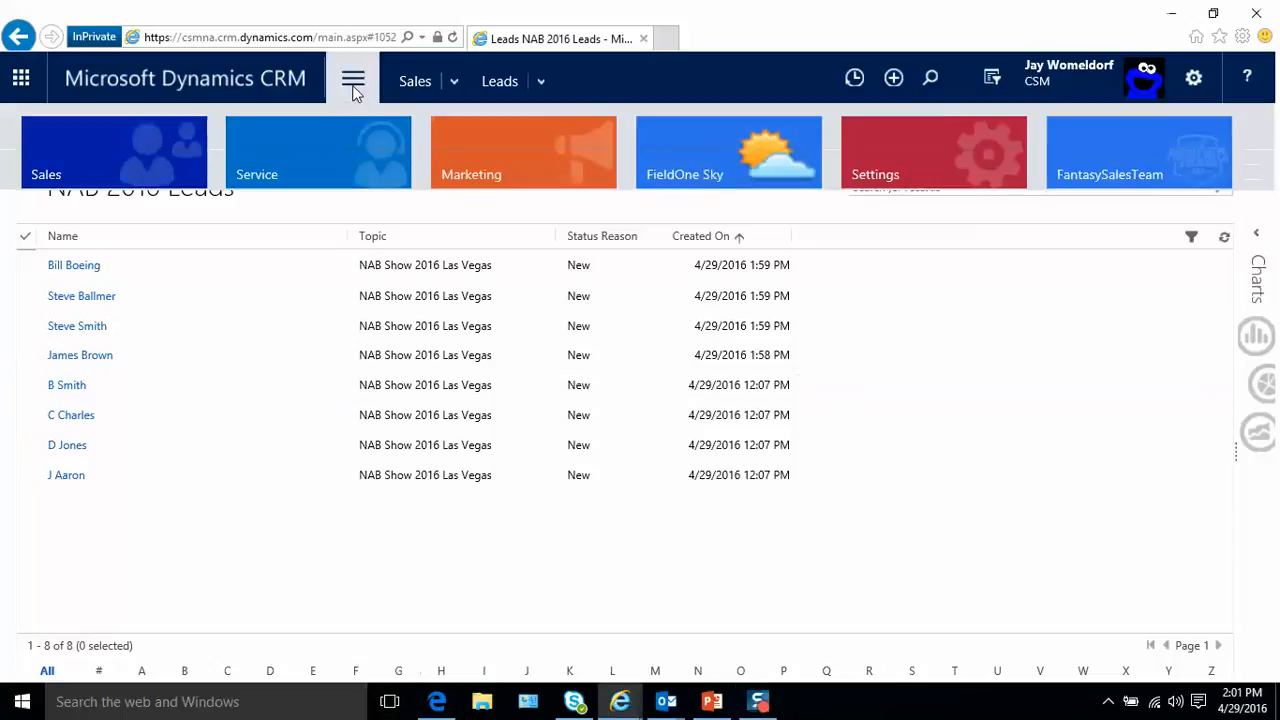
{"action": "left_click", "coordinate": [500, 180]}
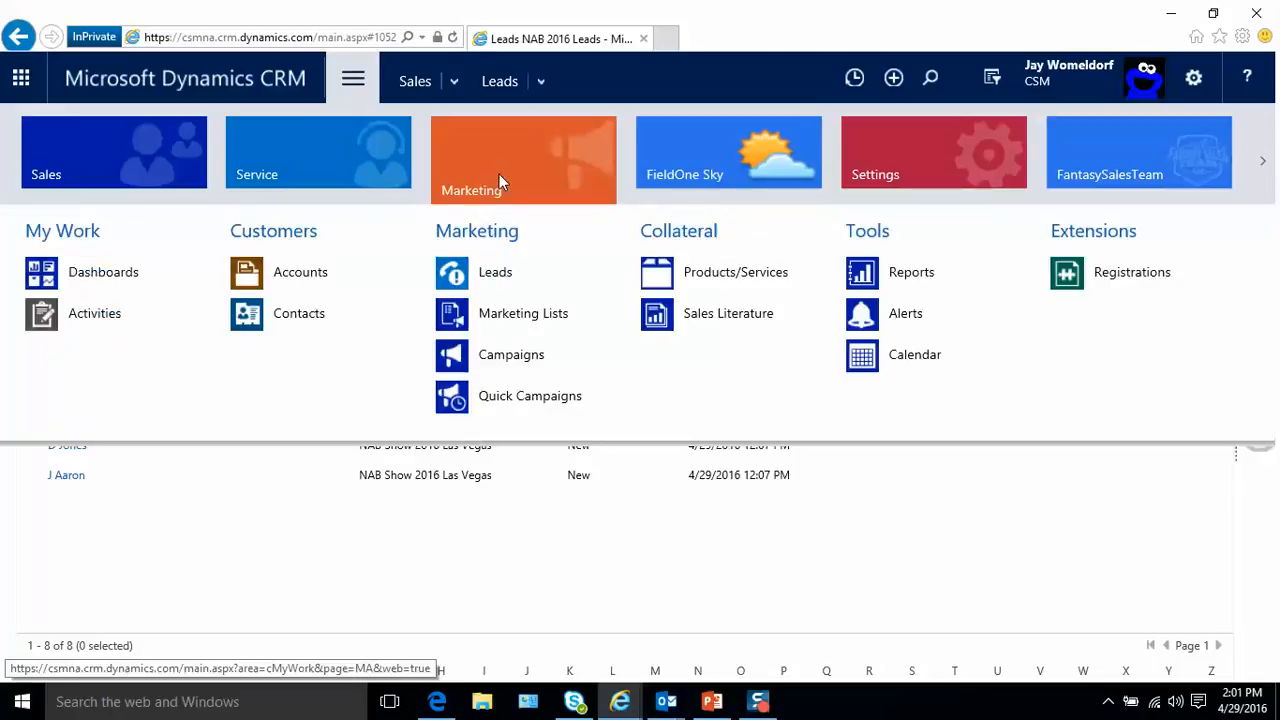
{"action": "left_click", "coordinate": [519, 315]}
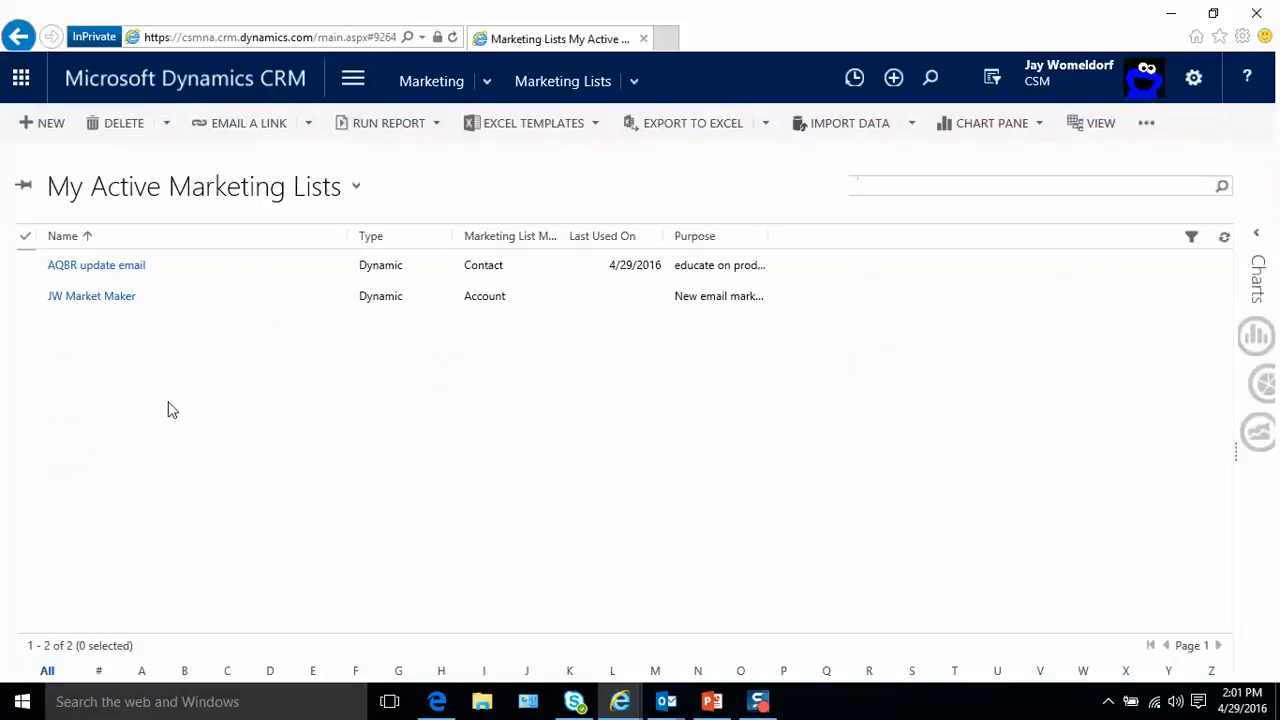
{"action": "left_click", "coordinate": [55, 128]}
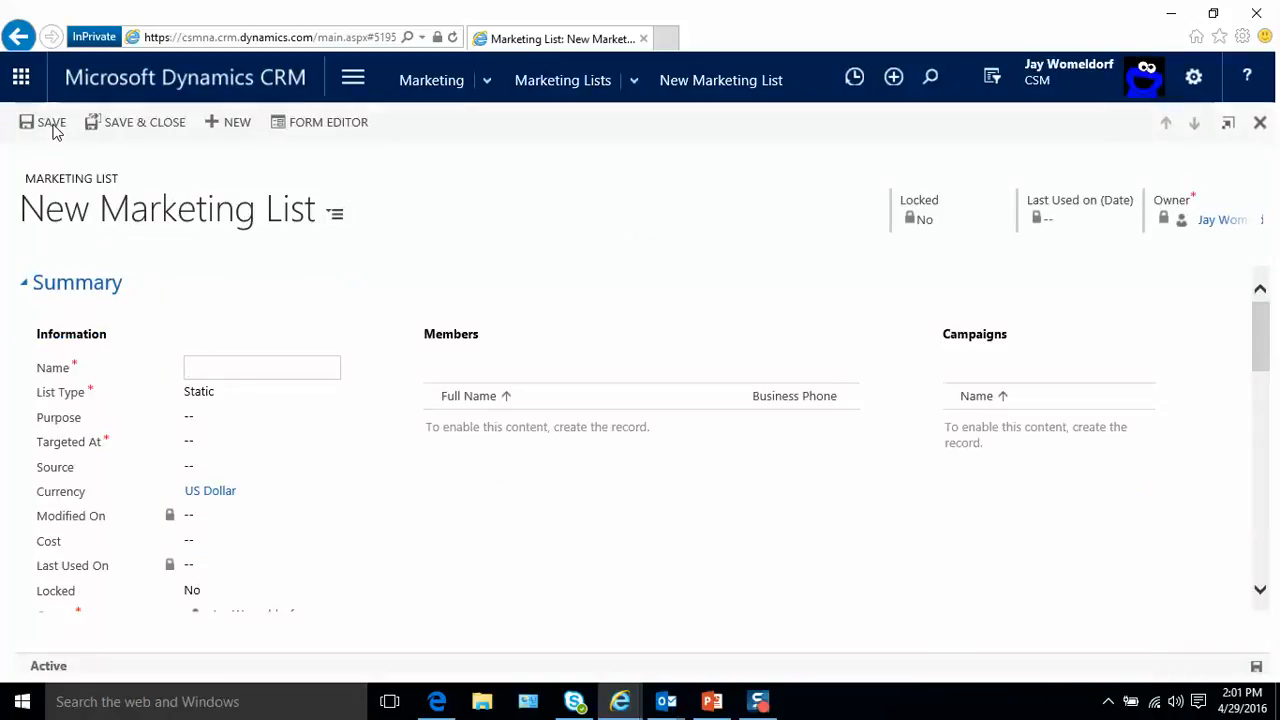
- Name the marketing list NAB 2016 Trade show and set its list type to Dynamic
{"action": "left_click", "coordinate": [267, 369]}
{"action": "type", "text": "NAB 2016 Trade show"}
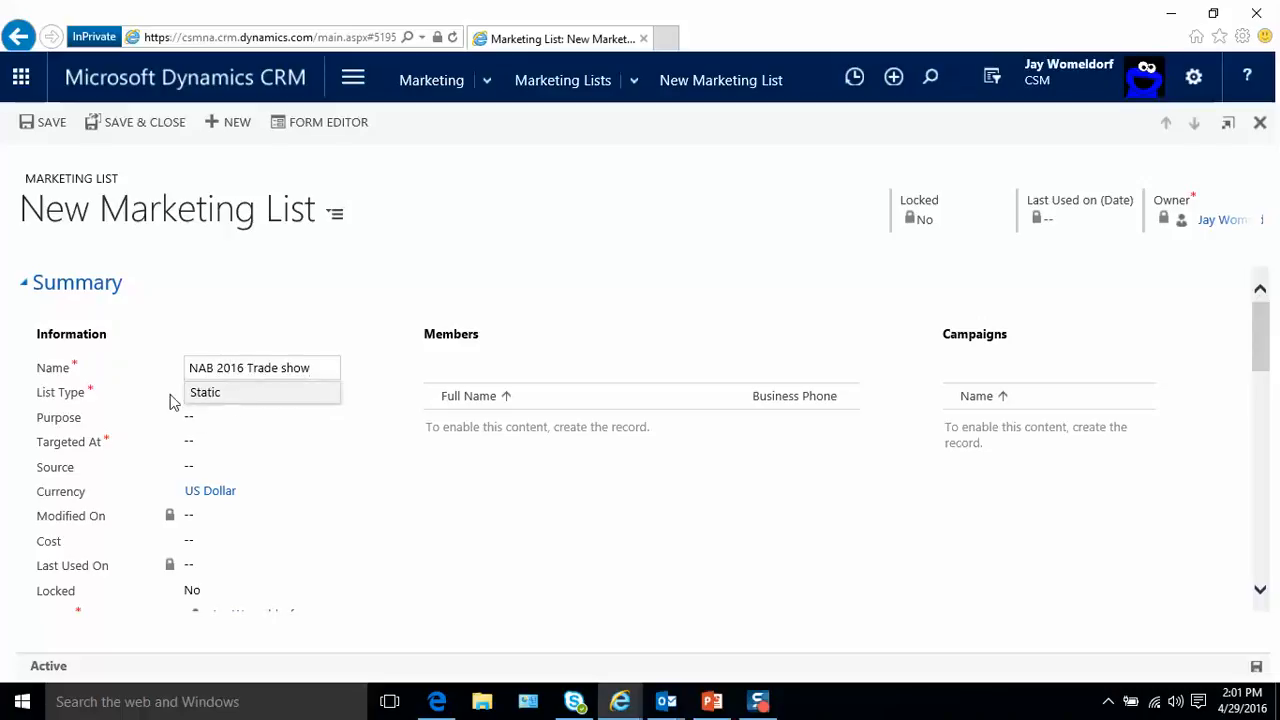
{"action": "left_click", "coordinate": [226, 394]}
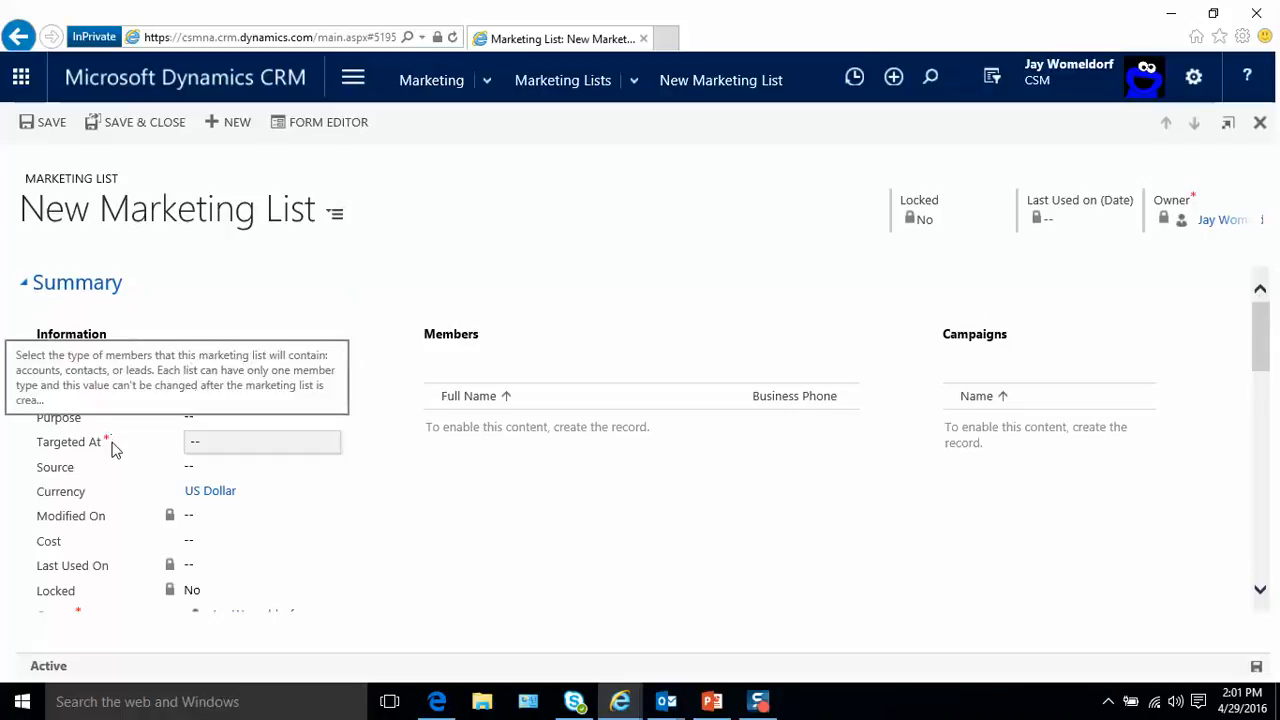
- Set the marketing list to target Lead records and look over the remaining summary fields
{"action": "left_click", "coordinate": [215, 445]}
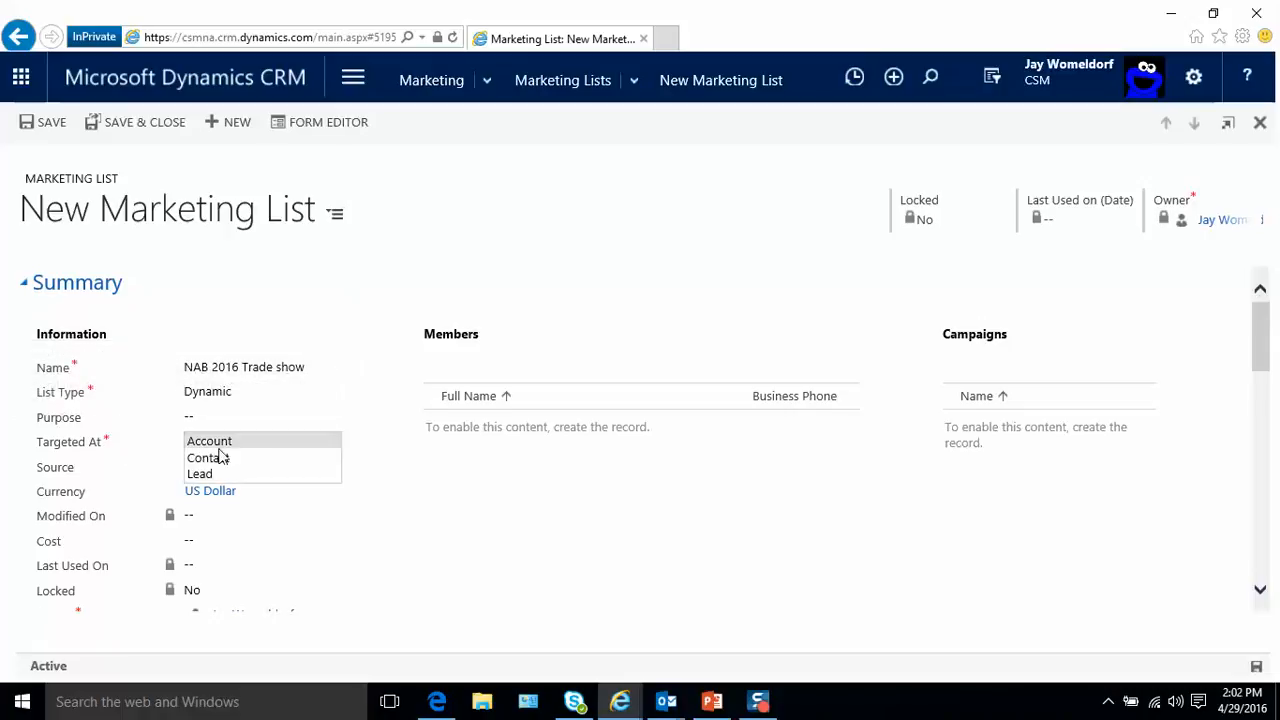
{"action": "left_click", "coordinate": [220, 475]}
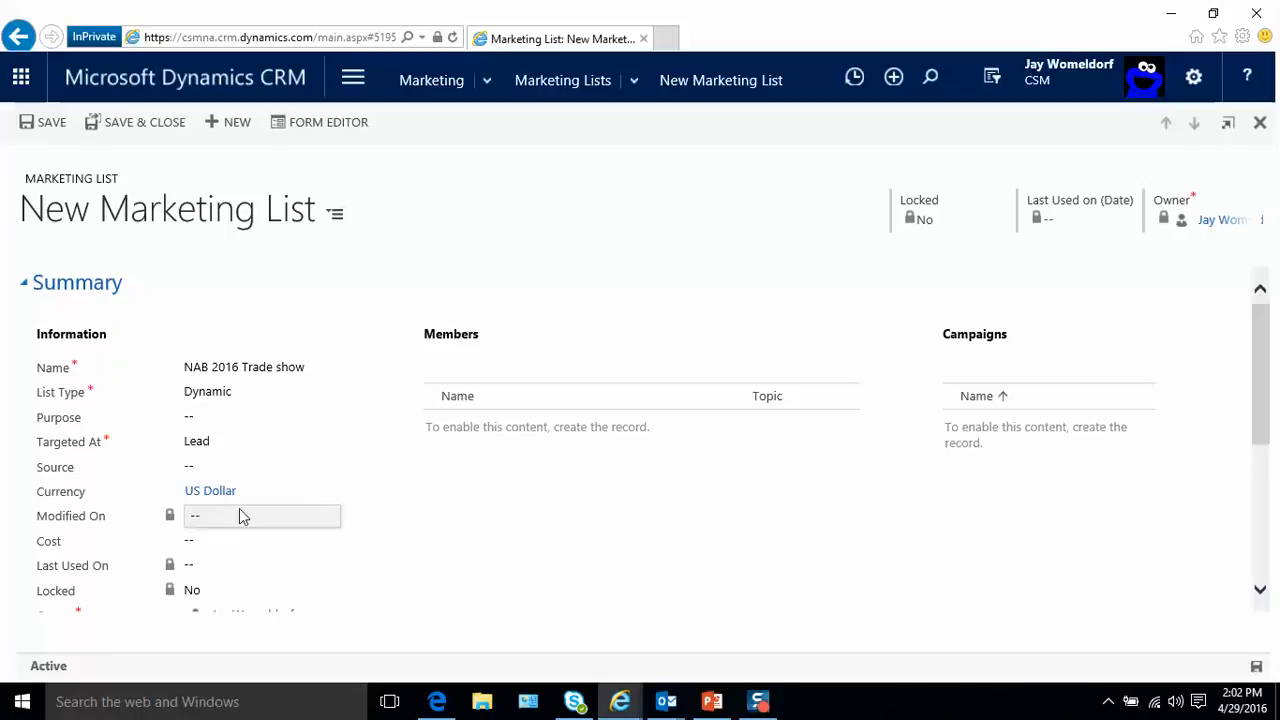
{"action": "scroll", "coordinate": [294, 506], "scroll_direction": "down", "scroll_amount": 3}
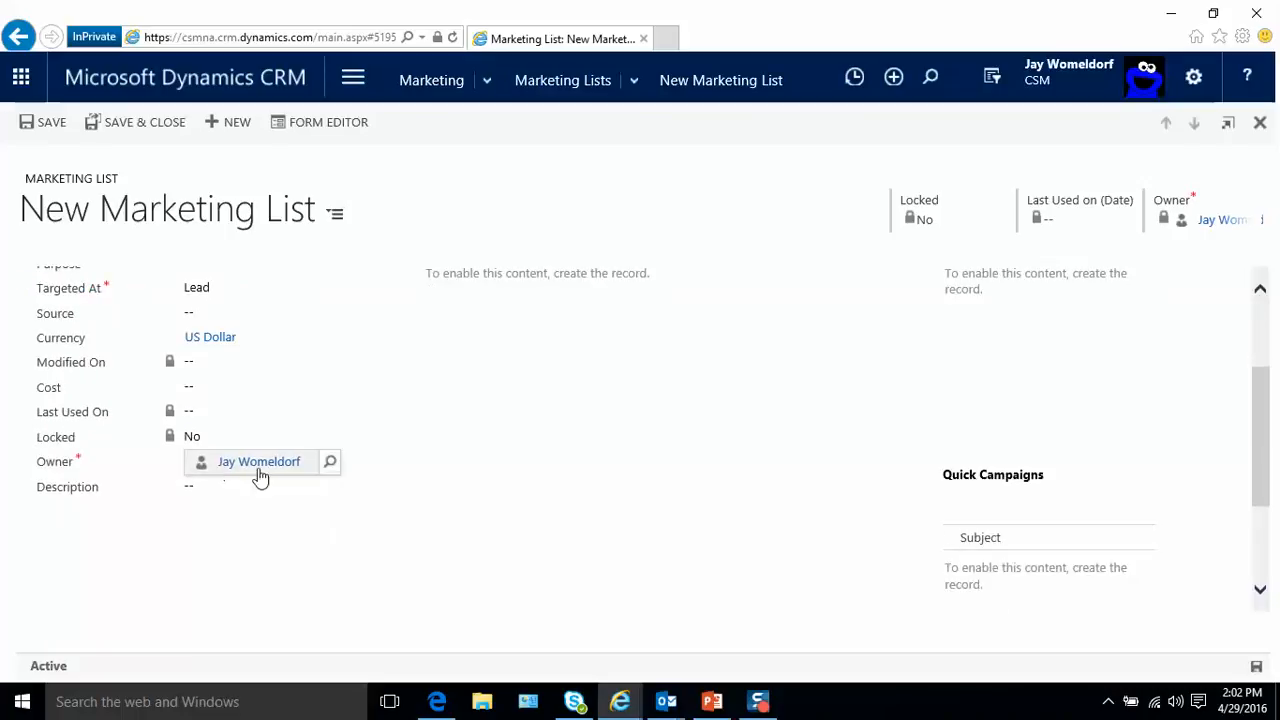
{"action": "scroll", "coordinate": [455, 501], "scroll_direction": "up", "scroll_amount": 3}
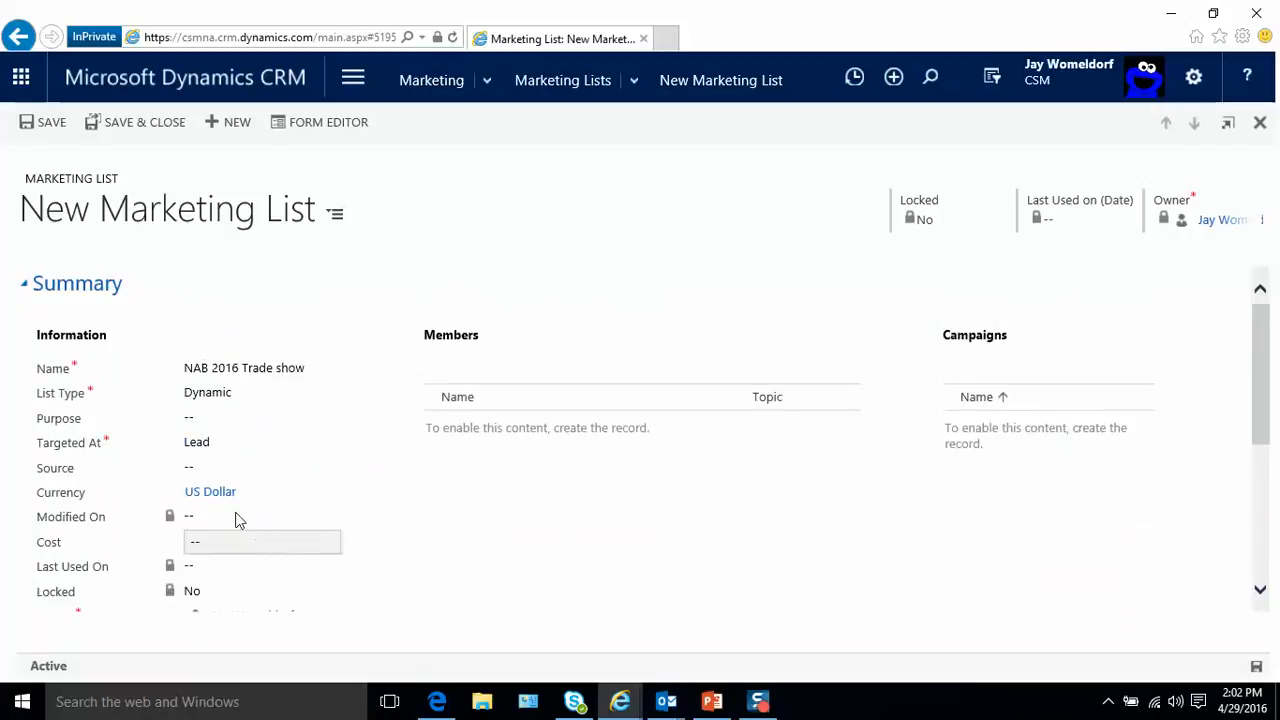
- Save the new marketing list and load the NAB 2016 Leads saved view as the query for its members
{"action": "scroll", "coordinate": [320, 534], "scroll_direction": "down", "scroll_amount": 1}
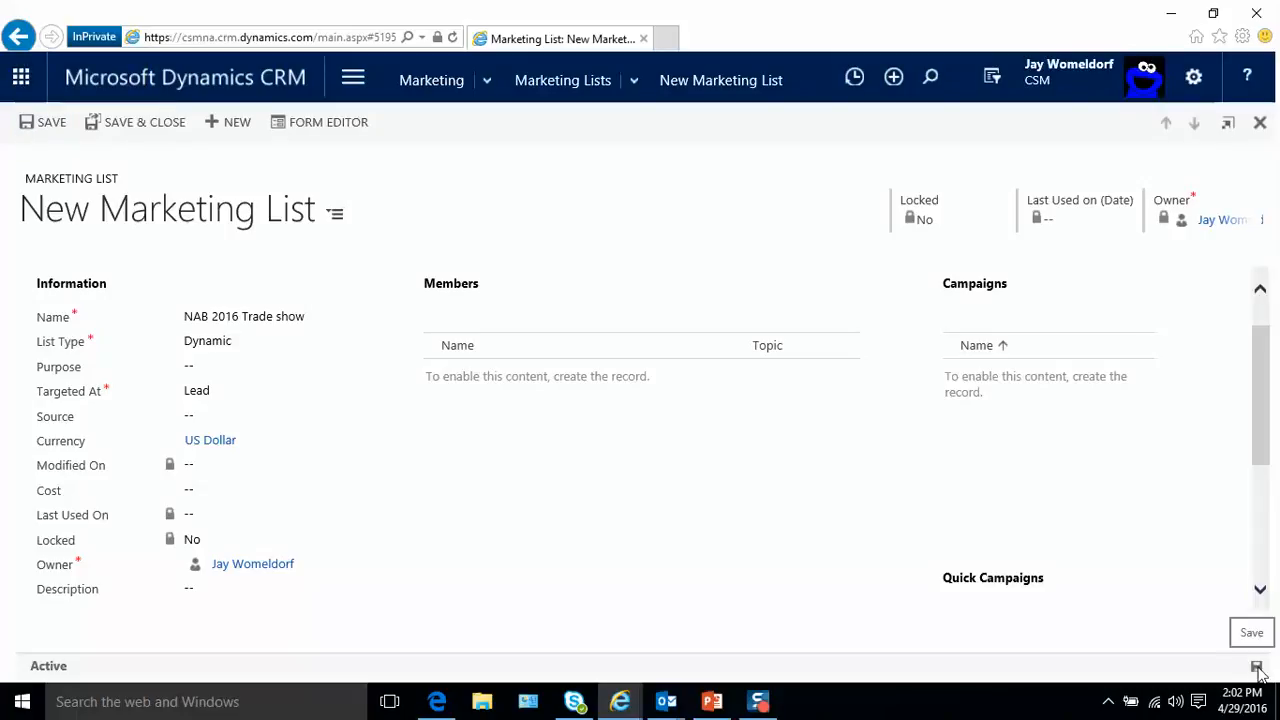
{"action": "left_click", "coordinate": [1257, 667]}
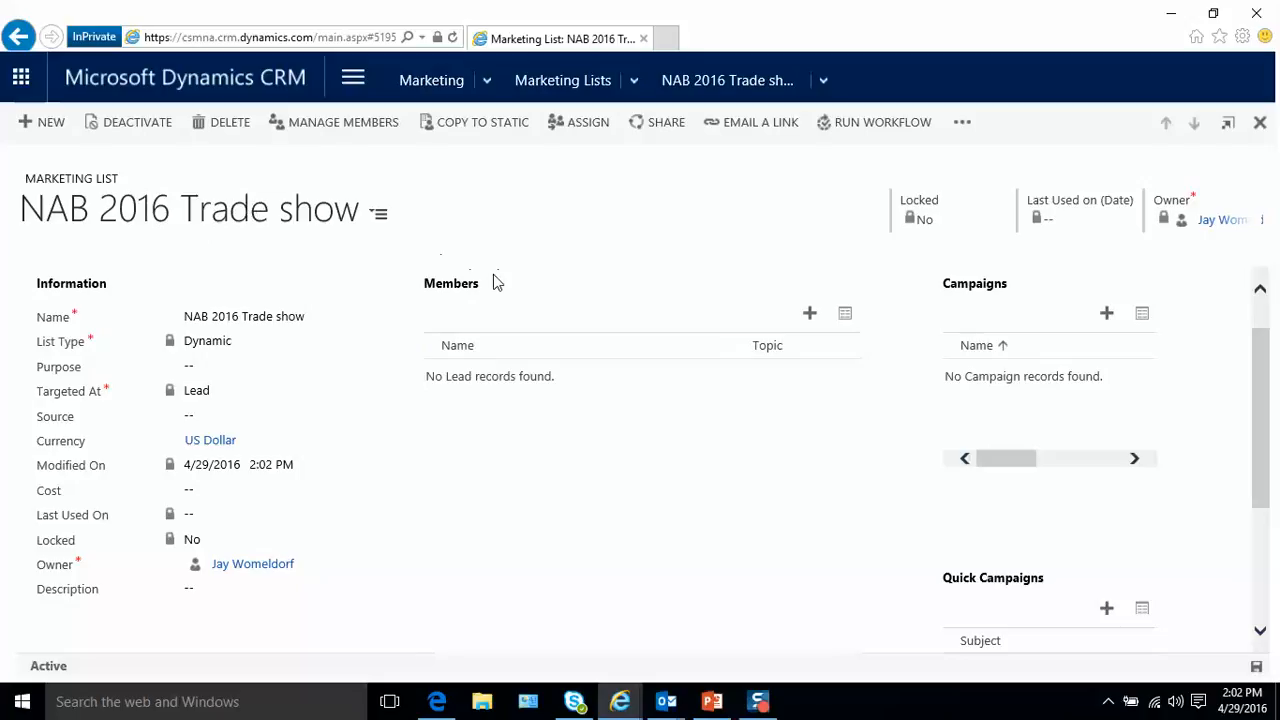
{"action": "left_click", "coordinate": [811, 316]}
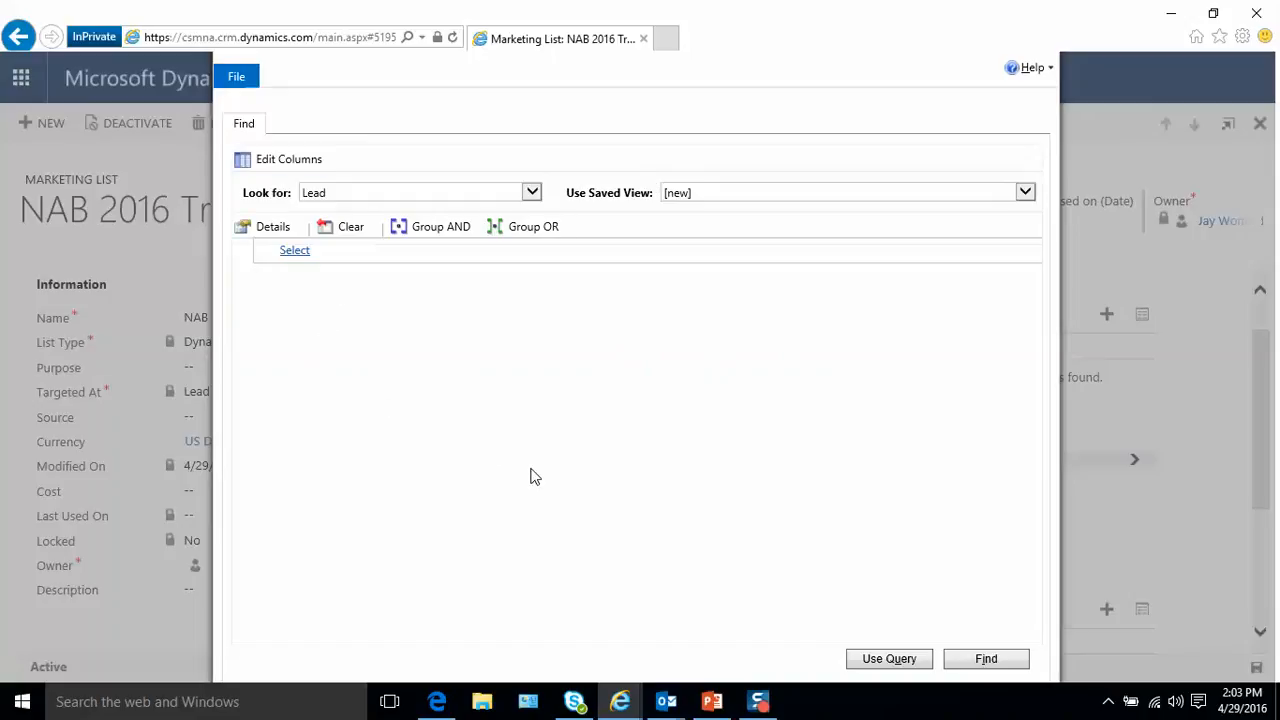
{"action": "left_click", "coordinate": [1028, 195]}
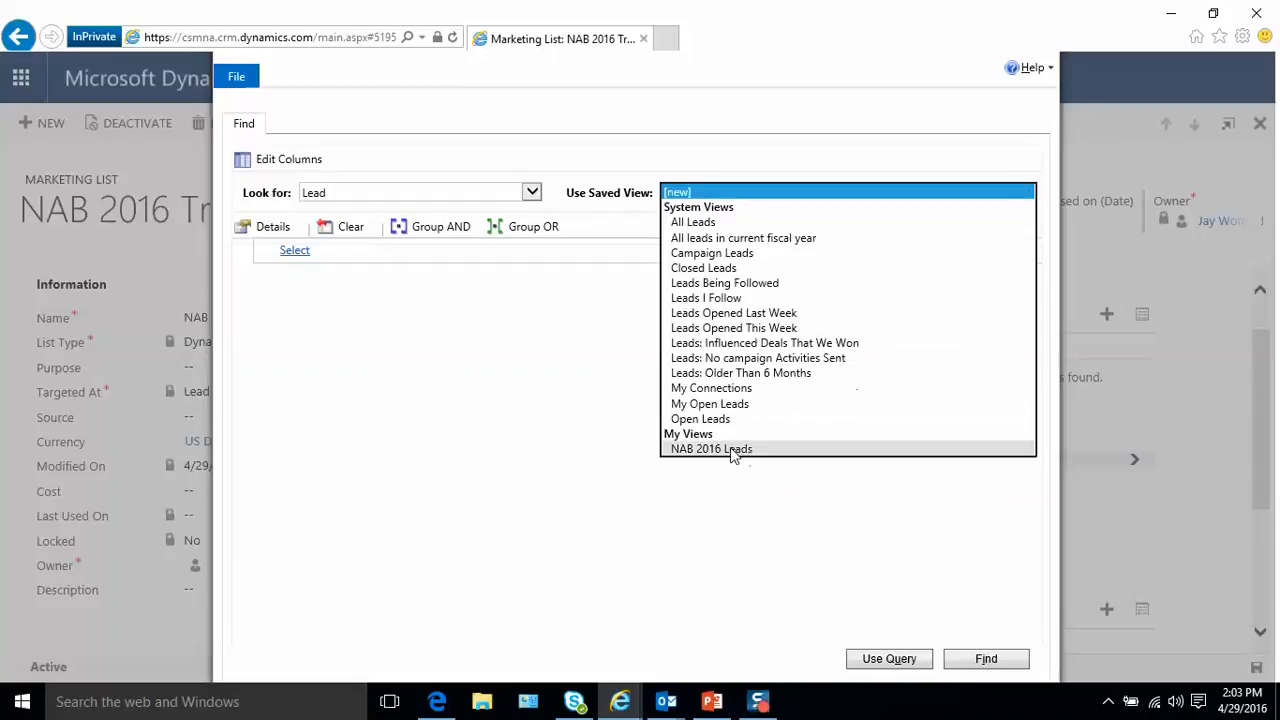
{"action": "left_click", "coordinate": [712, 449]}
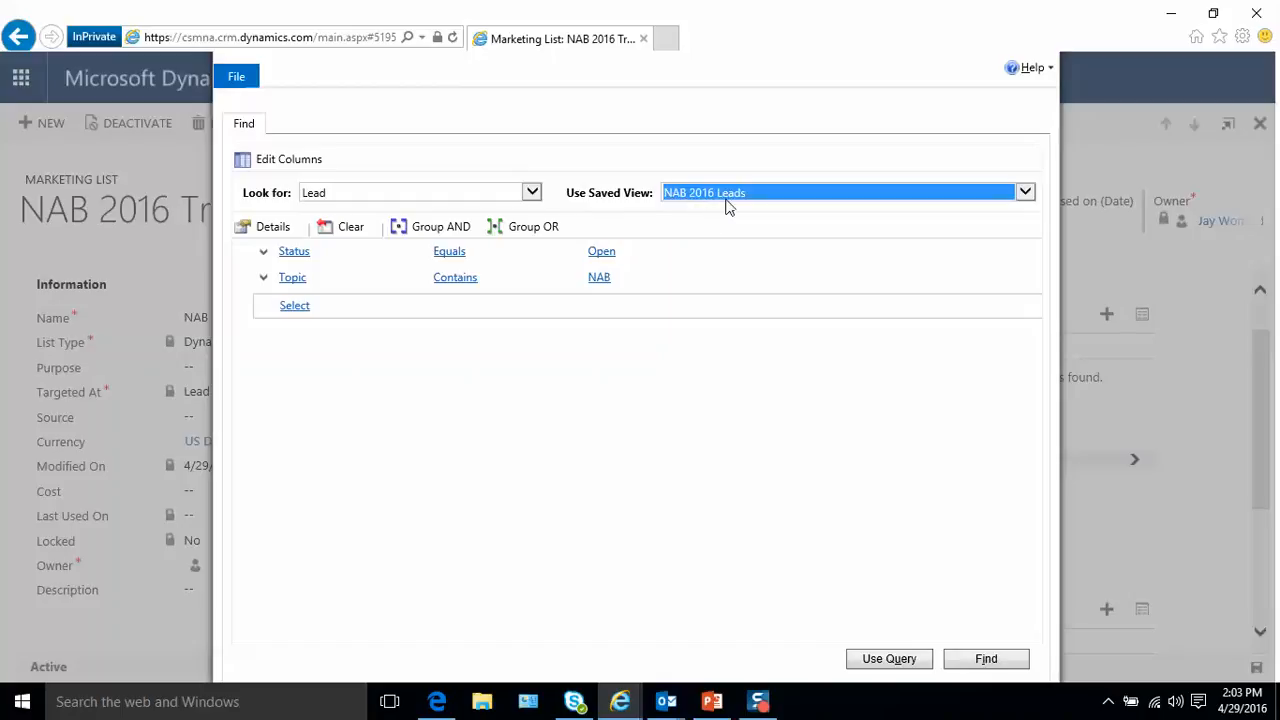
- Preview the leads matching the Status and Topic criteria and apply the query to the marketing list, declining the error report
{"action": "left_click", "coordinate": [369, 300]}
{"action": "left_click", "coordinate": [307, 258]}
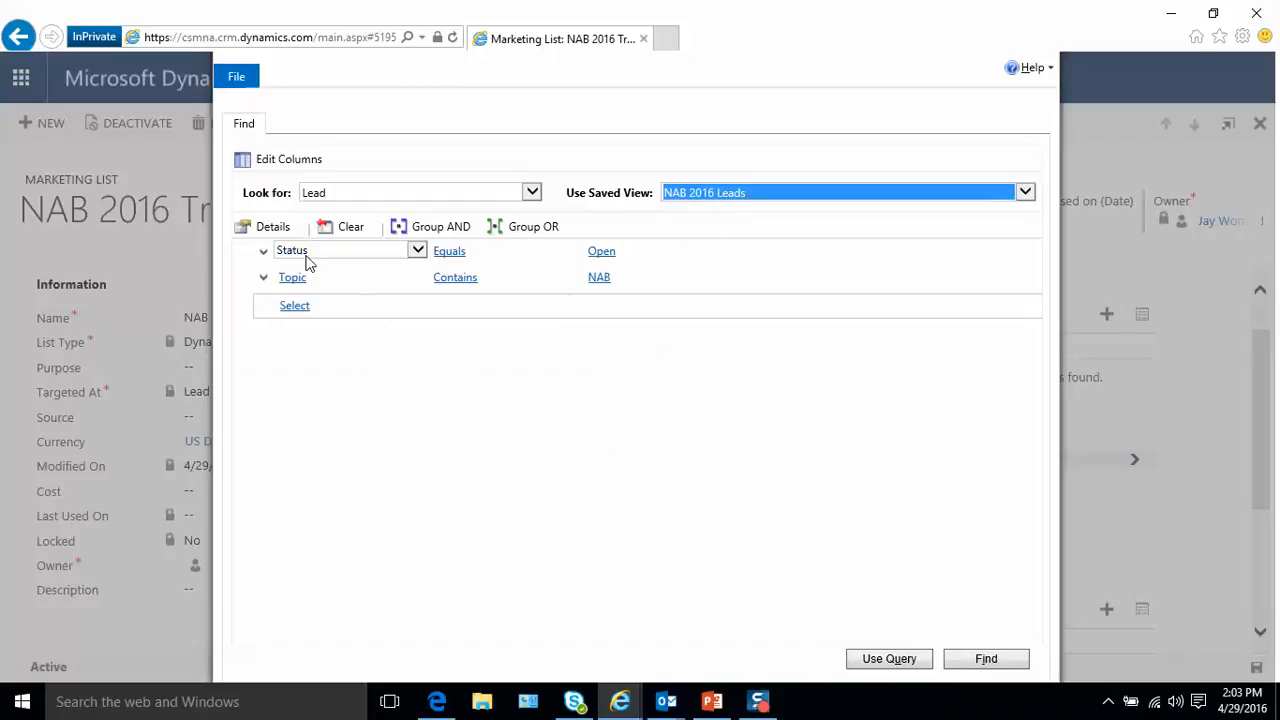
{"action": "left_click", "coordinate": [473, 258]}
{"action": "left_click", "coordinate": [600, 252]}
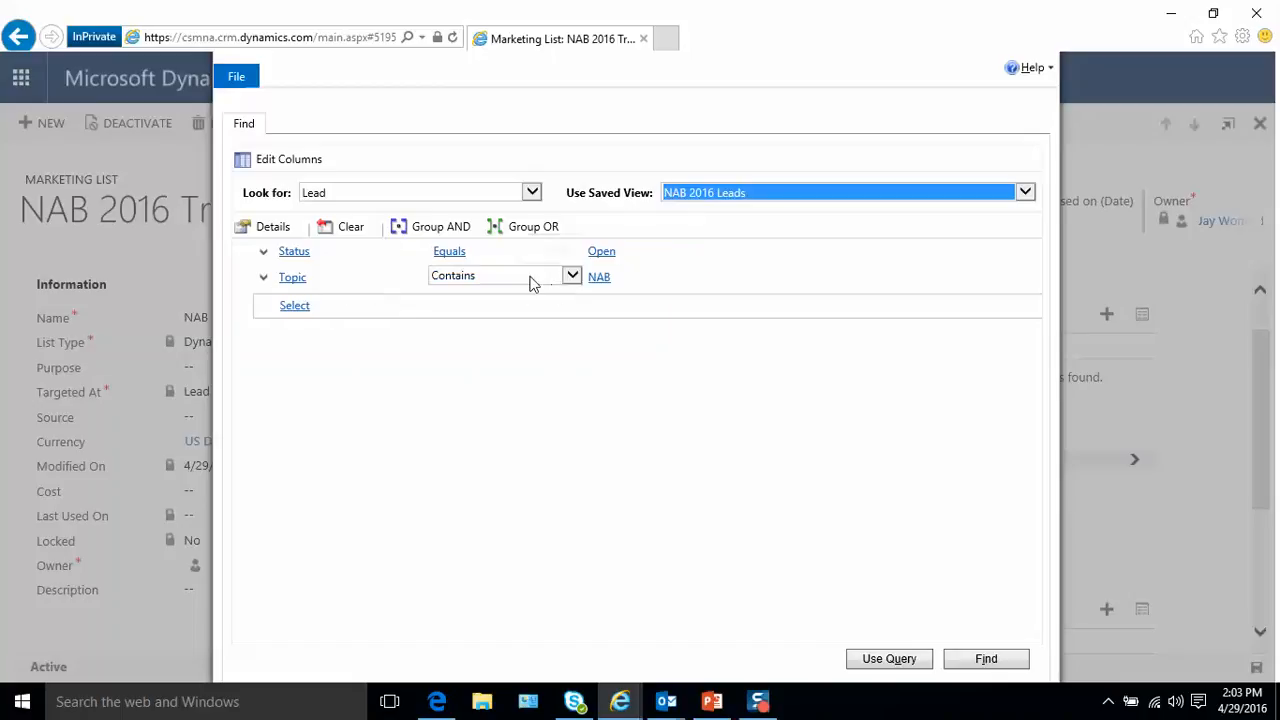
{"action": "left_click", "coordinate": [988, 659]}
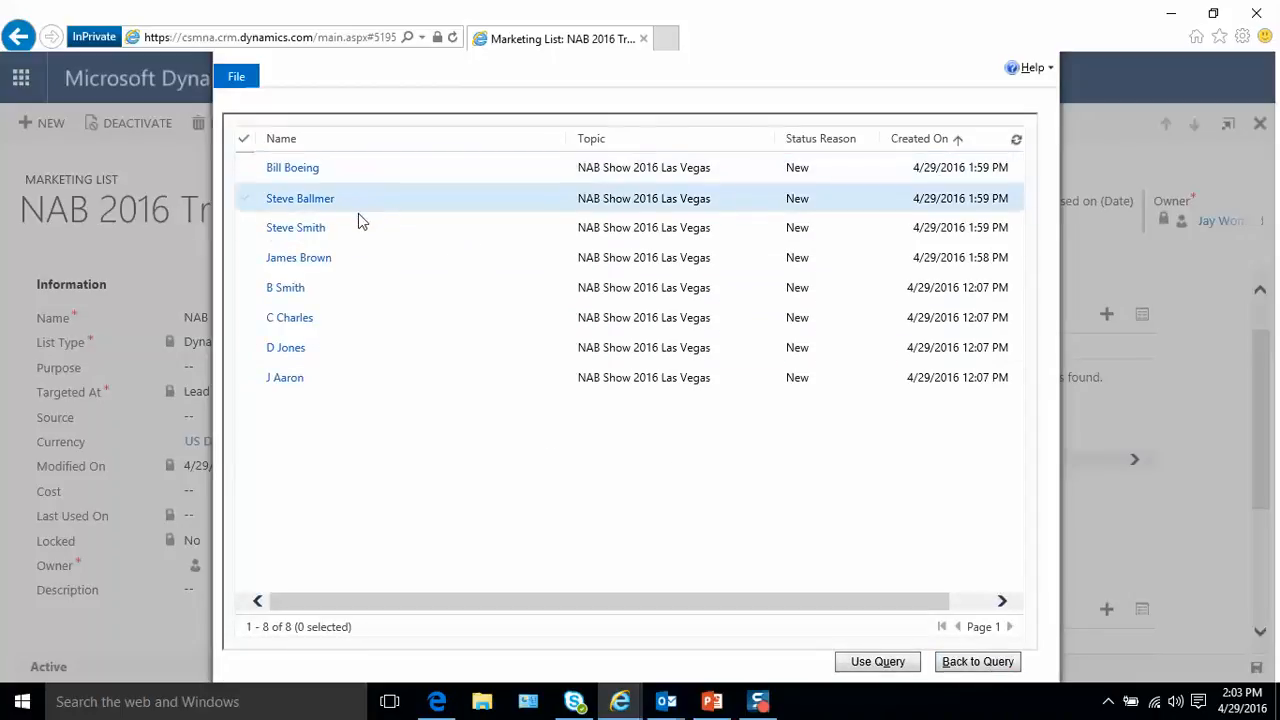
{"action": "left_click", "coordinate": [877, 661]}
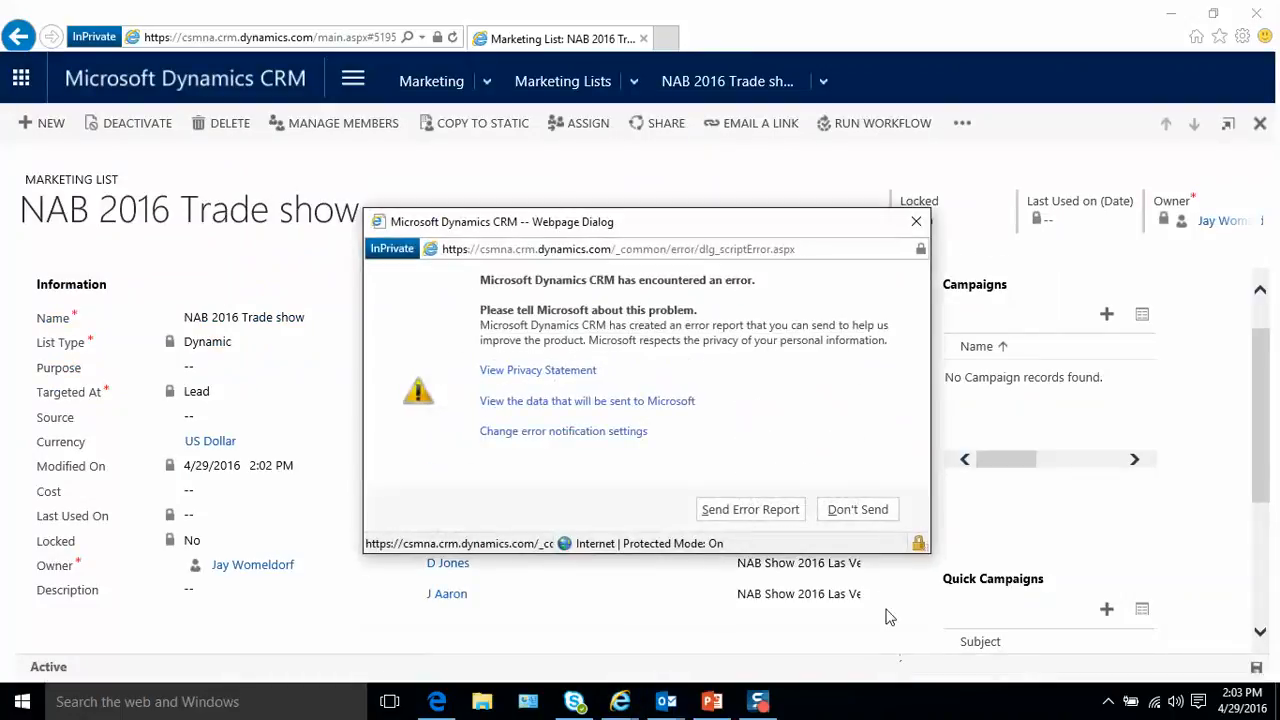
{"action": "left_click", "coordinate": [856, 511]}
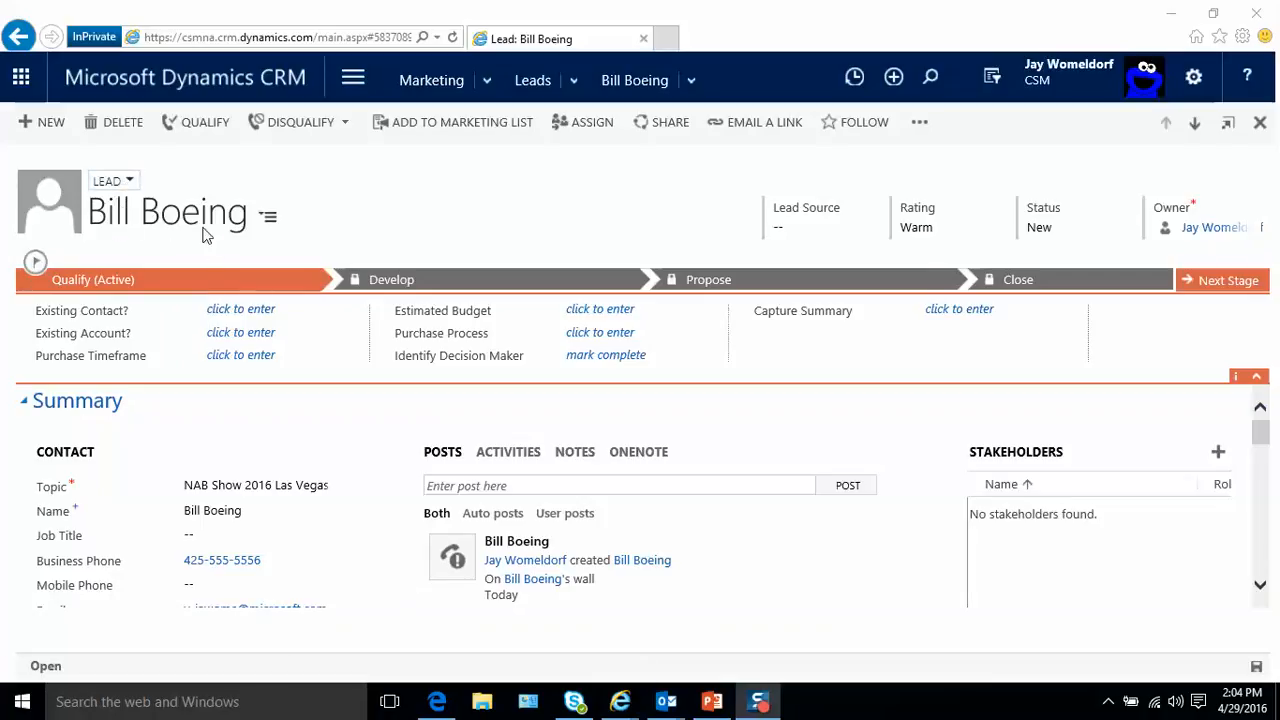
- Look over the lead's contact details, company information, posts and qualification stages
{"action": "scroll", "coordinate": [299, 527], "scroll_direction": "down", "scroll_amount": 1}
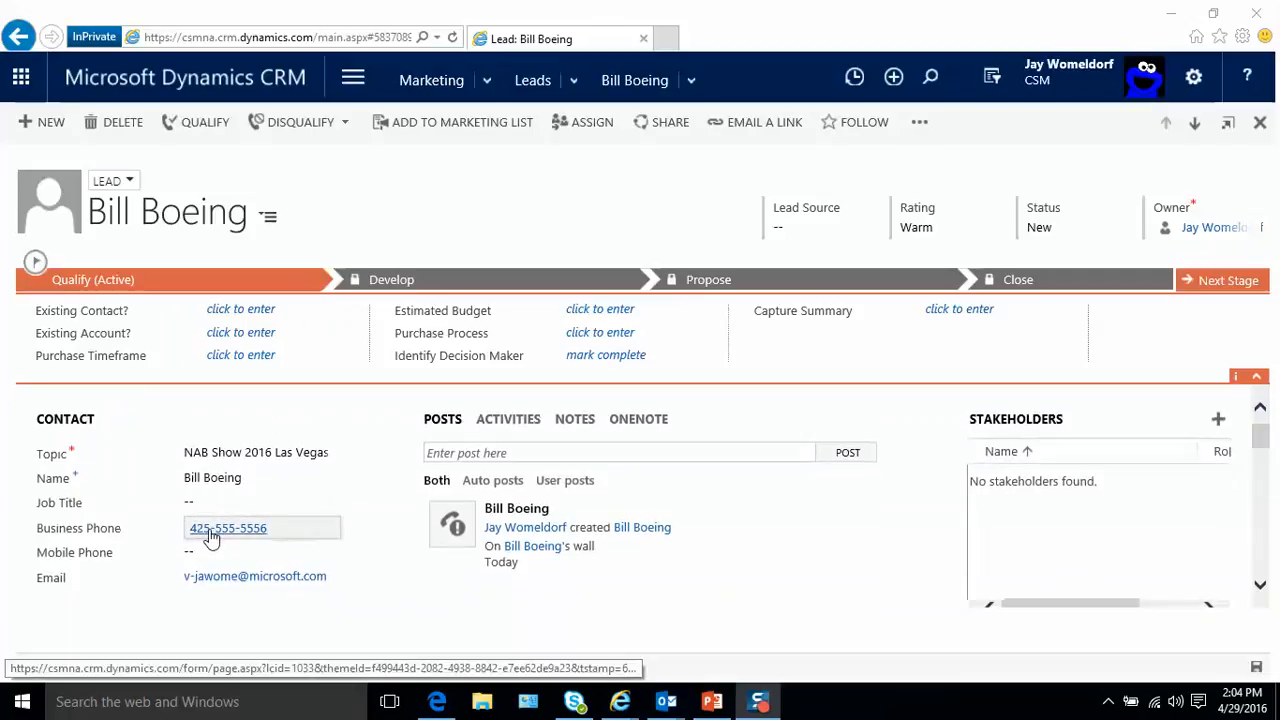
{"action": "scroll", "coordinate": [314, 599], "scroll_direction": "down", "scroll_amount": 2}
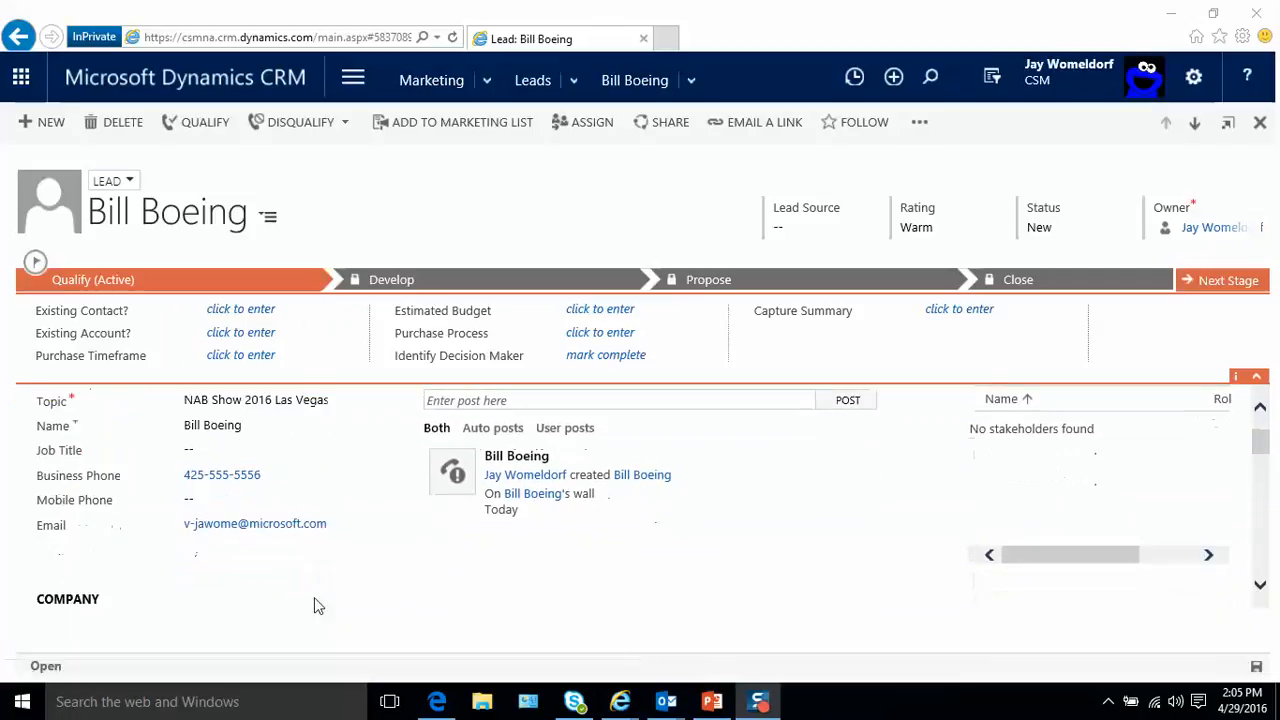
{"action": "scroll", "coordinate": [314, 597], "scroll_direction": "down", "scroll_amount": 1}
{"action": "scroll", "coordinate": [314, 597], "scroll_direction": "up", "scroll_amount": 2}
{"action": "scroll", "coordinate": [314, 596], "scroll_direction": "up", "scroll_amount": 2}
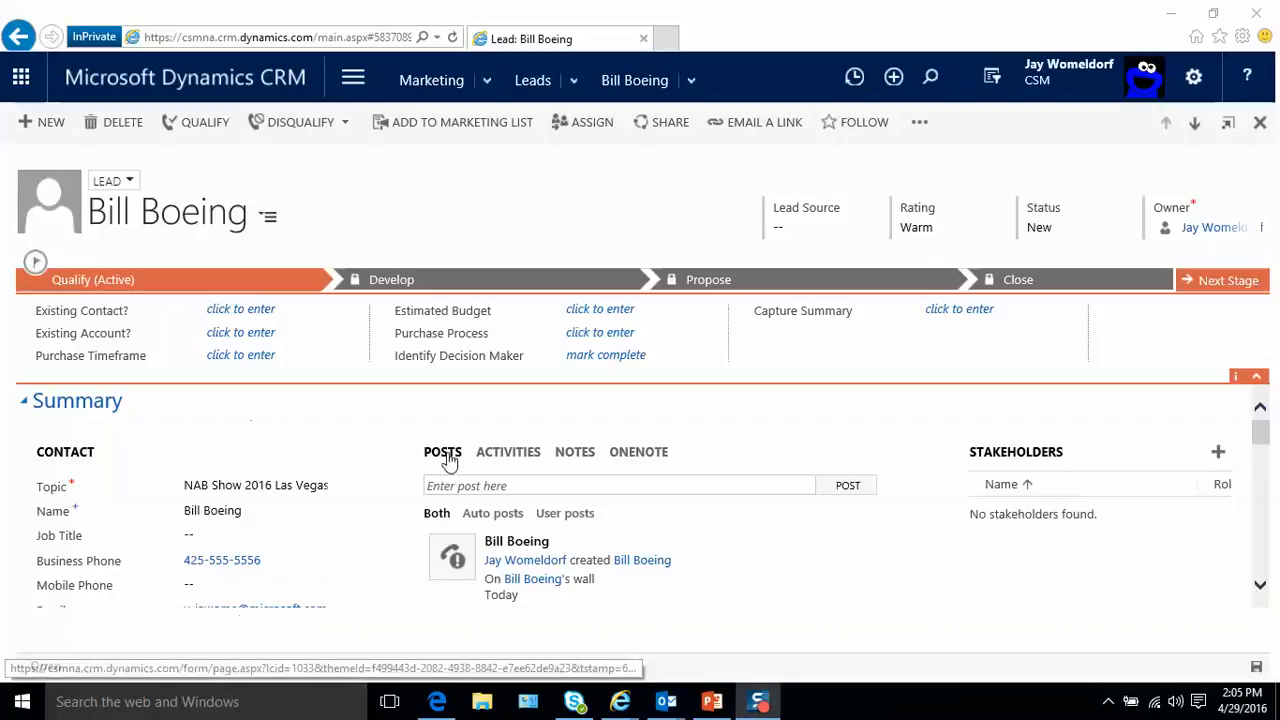
{"action": "scroll", "coordinate": [264, 515], "scroll_direction": "down", "scroll_amount": 6}
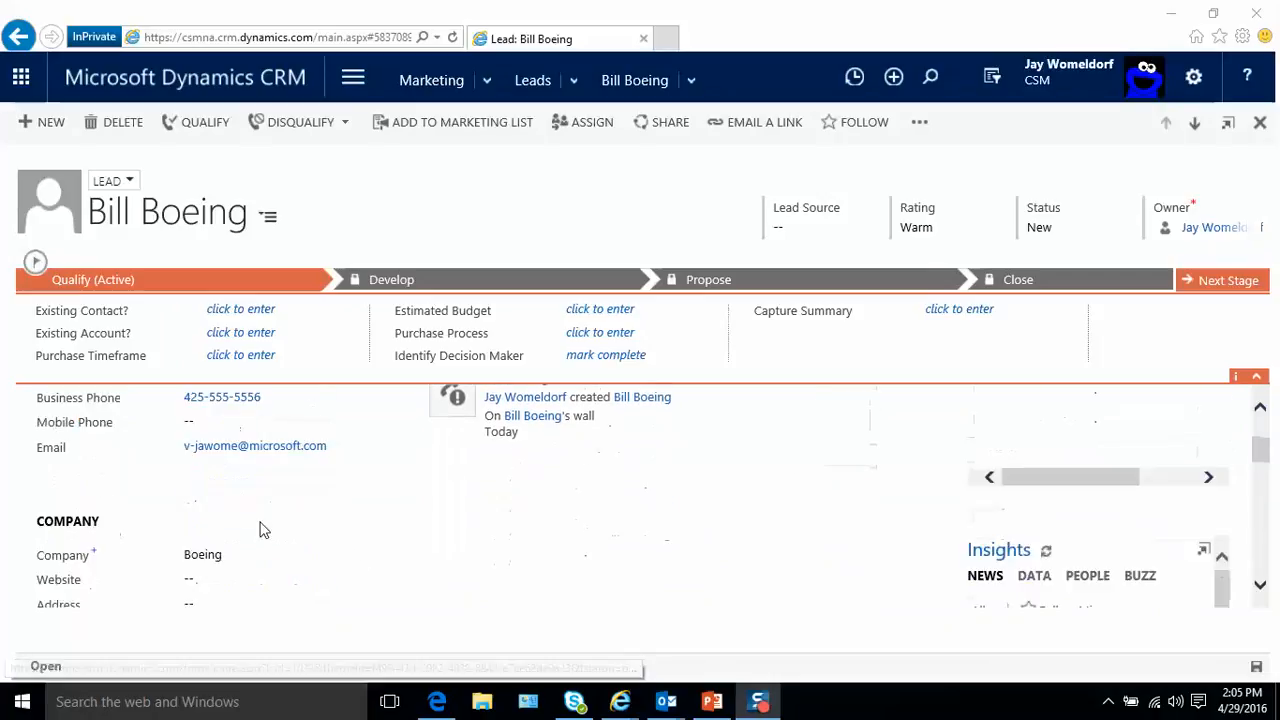
{"action": "scroll", "coordinate": [260, 529], "scroll_direction": "up", "scroll_amount": 1}
{"action": "scroll", "coordinate": [260, 529], "scroll_direction": "up", "scroll_amount": 5}
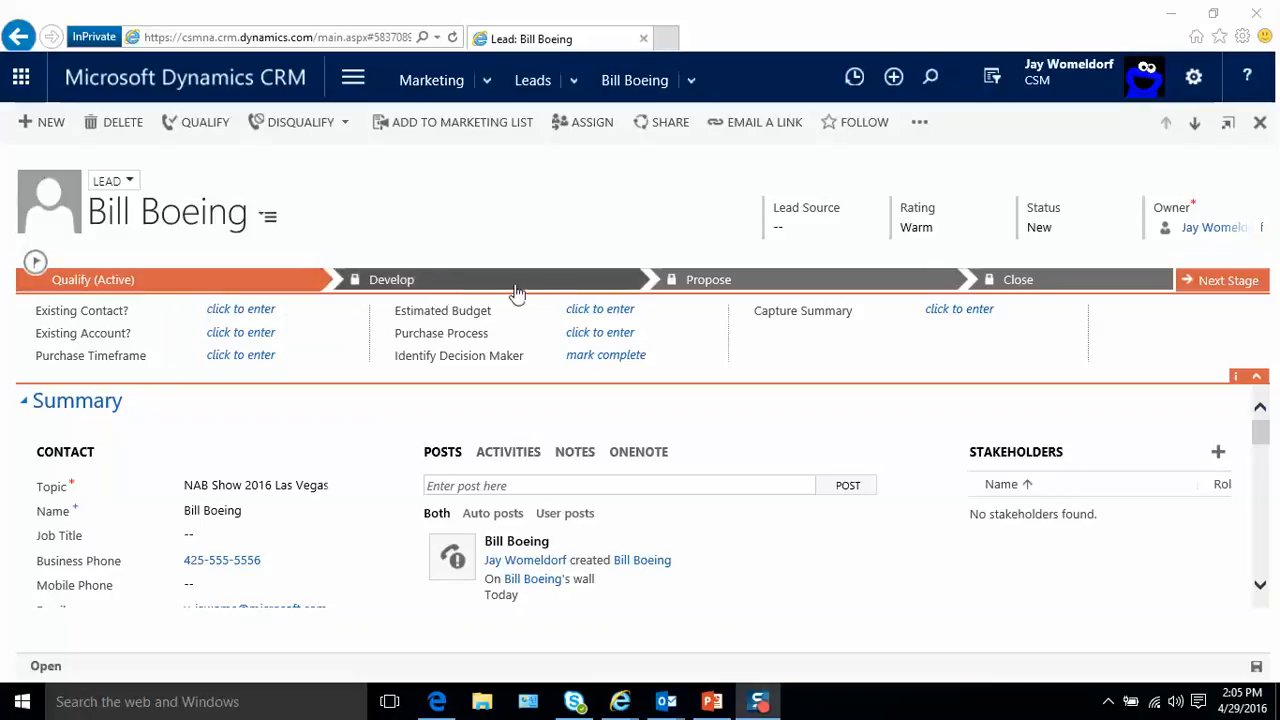
{"action": "mouse_move", "coordinate": [792, 541]}
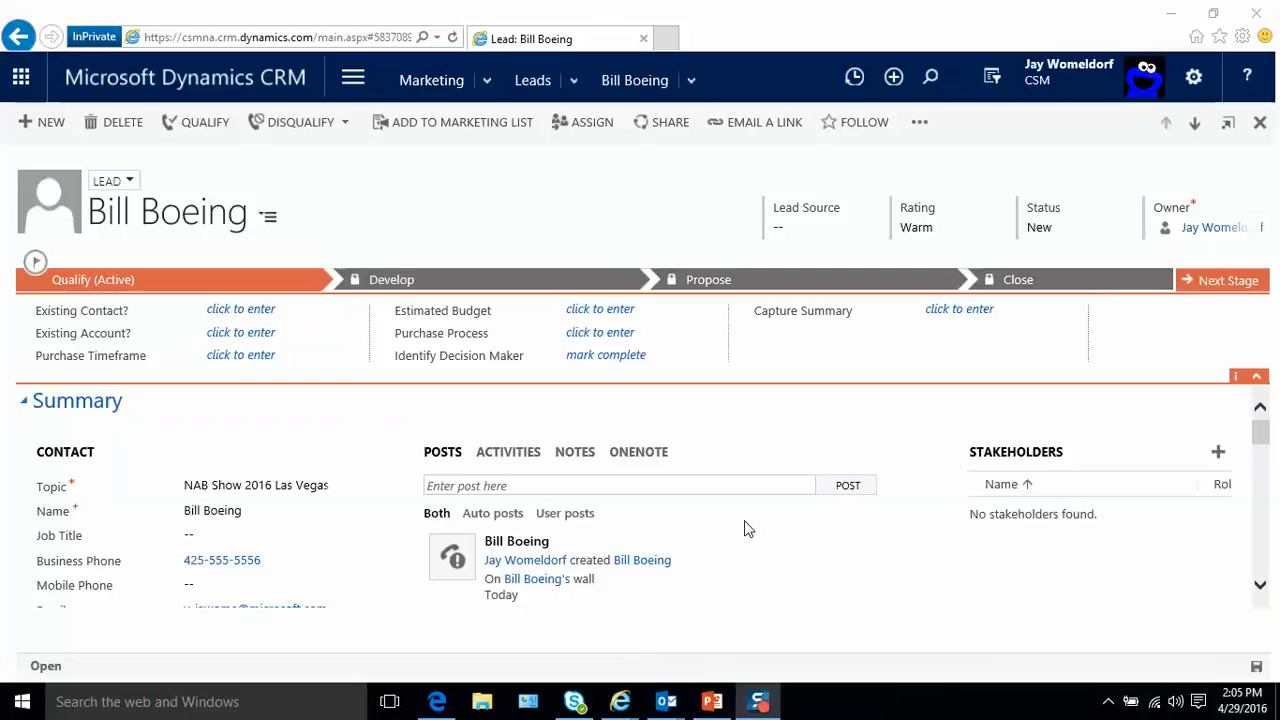
- Start a new phone call activity on the lead and collapse the process stage details
{"action": "scroll", "coordinate": [744, 529], "scroll_direction": "down", "scroll_amount": 1}
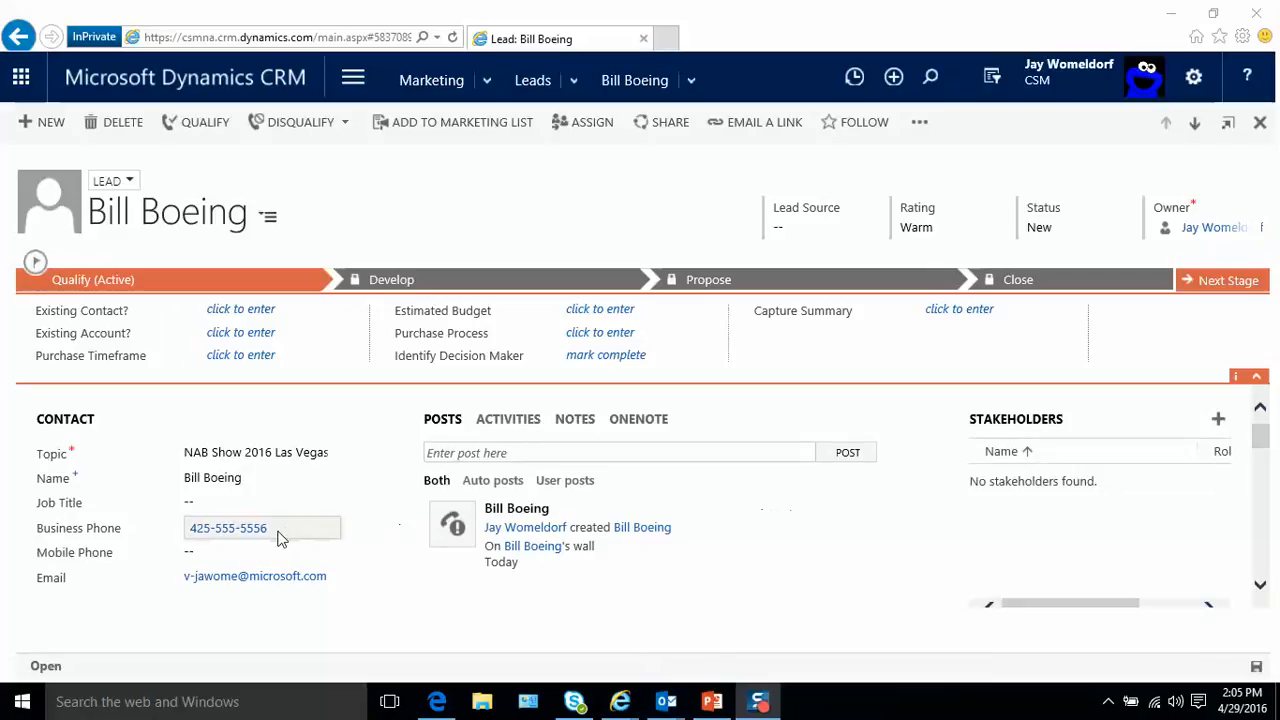
{"action": "left_click", "coordinate": [512, 422]}
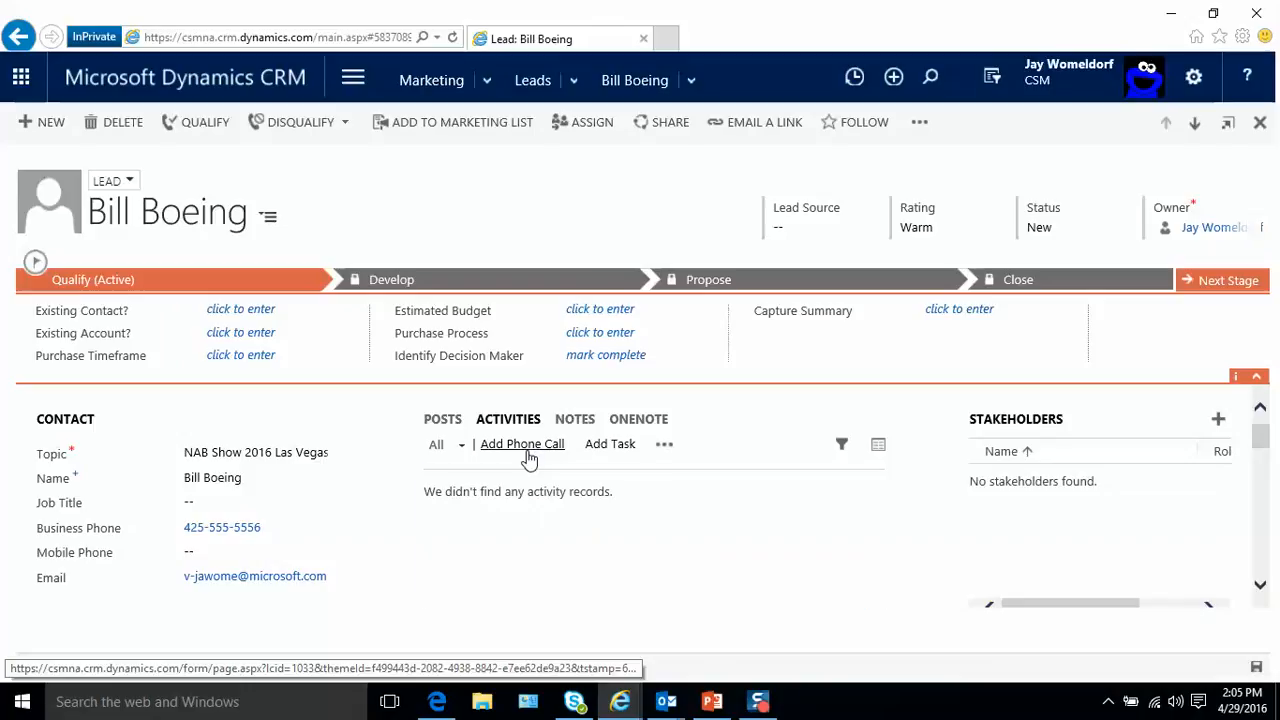
{"action": "left_click", "coordinate": [527, 452]}
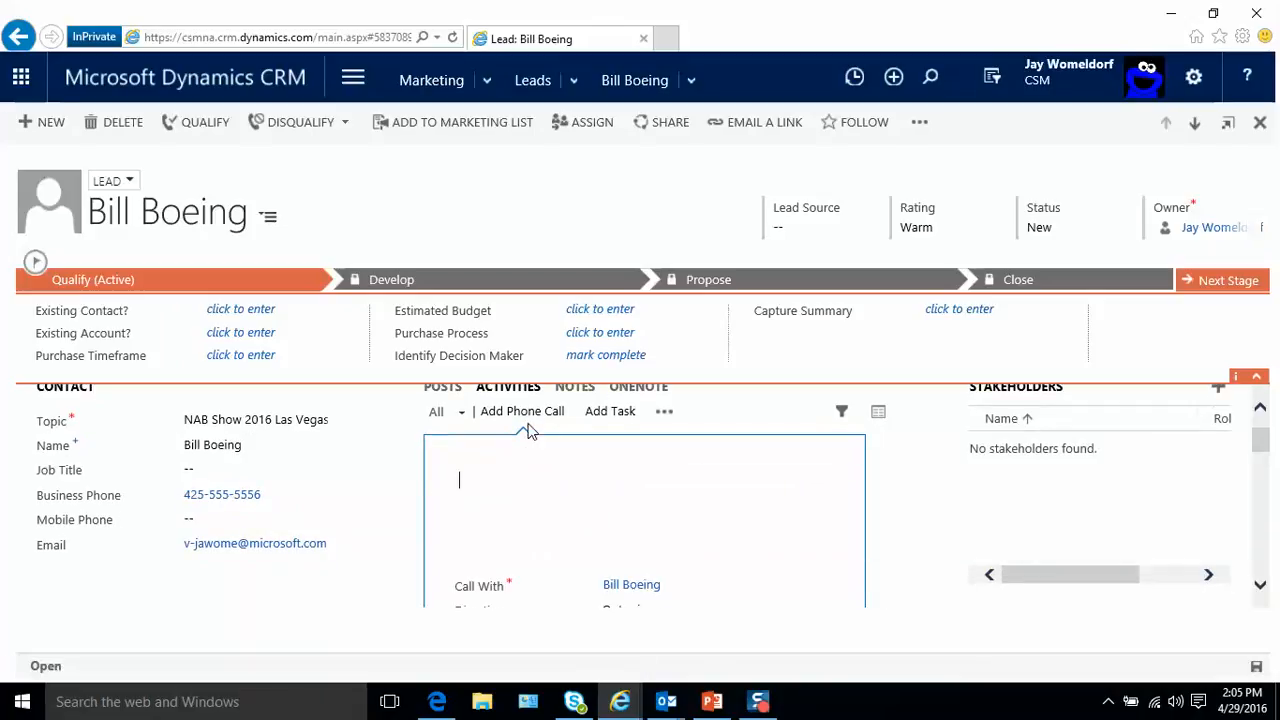
{"action": "left_click", "coordinate": [1256, 376]}
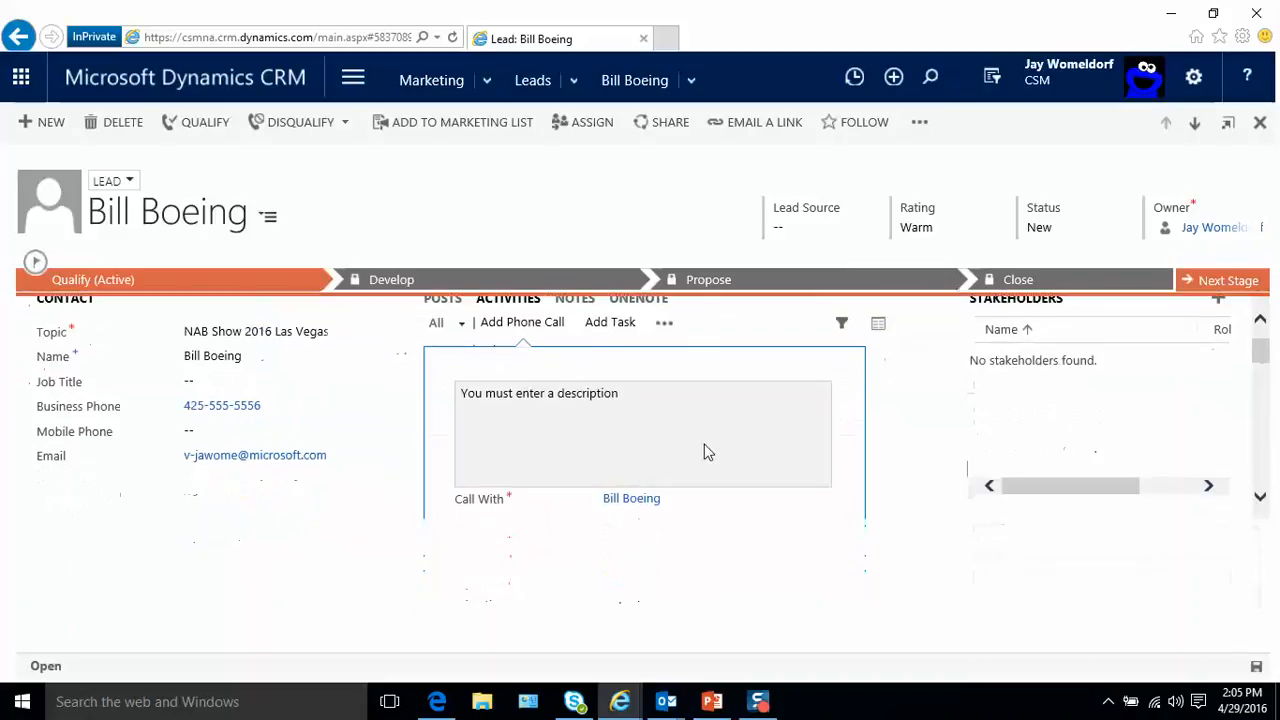
{"action": "scroll", "coordinate": [638, 466], "scroll_direction": "up", "scroll_amount": 1}
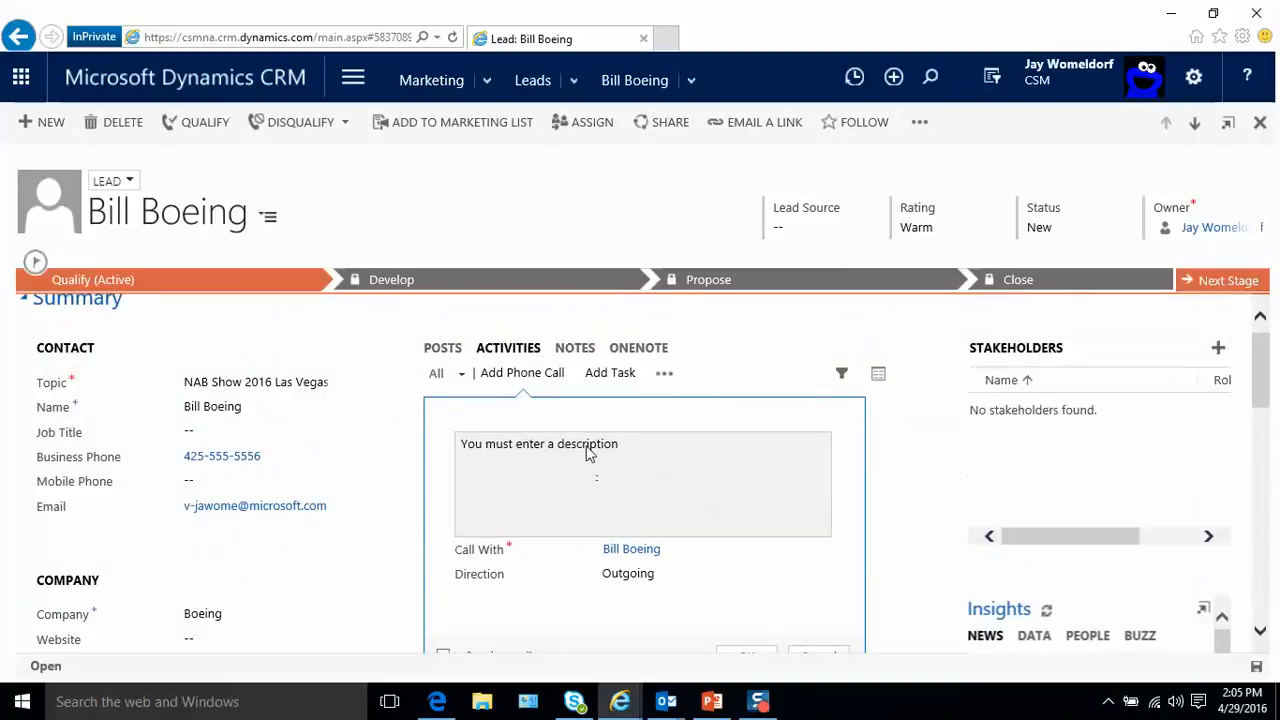
- Describe the call as "Attempt" plus the lead's first name, mark it as Left voice mail, and save it
{"action": "left_click", "coordinate": [589, 450]}
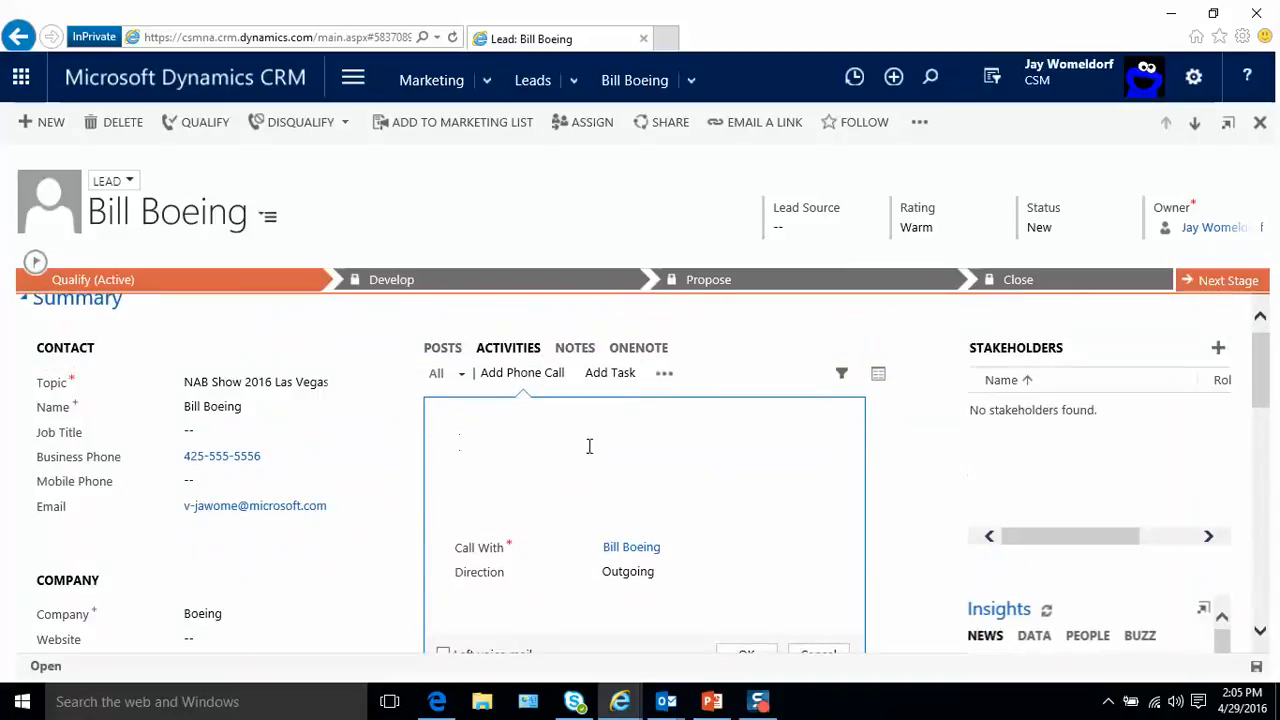
{"action": "type", "text": "Attempt Biull"}
{"action": "key", "text": "BackSpace"}
{"action": "key", "text": "BackSpace"}
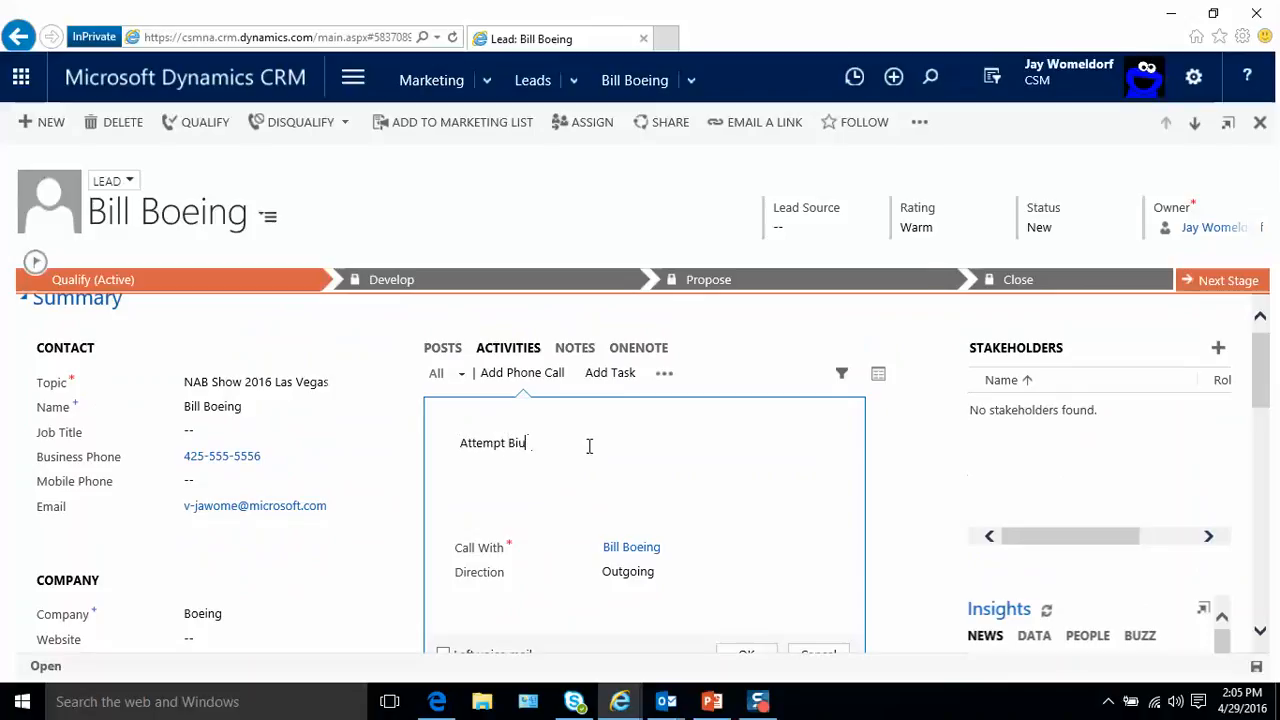
{"action": "key", "text": "BackSpace"}
{"action": "type", "text": "ll"}
{"action": "scroll", "coordinate": [640, 576], "scroll_direction": "down", "scroll_amount": 1}
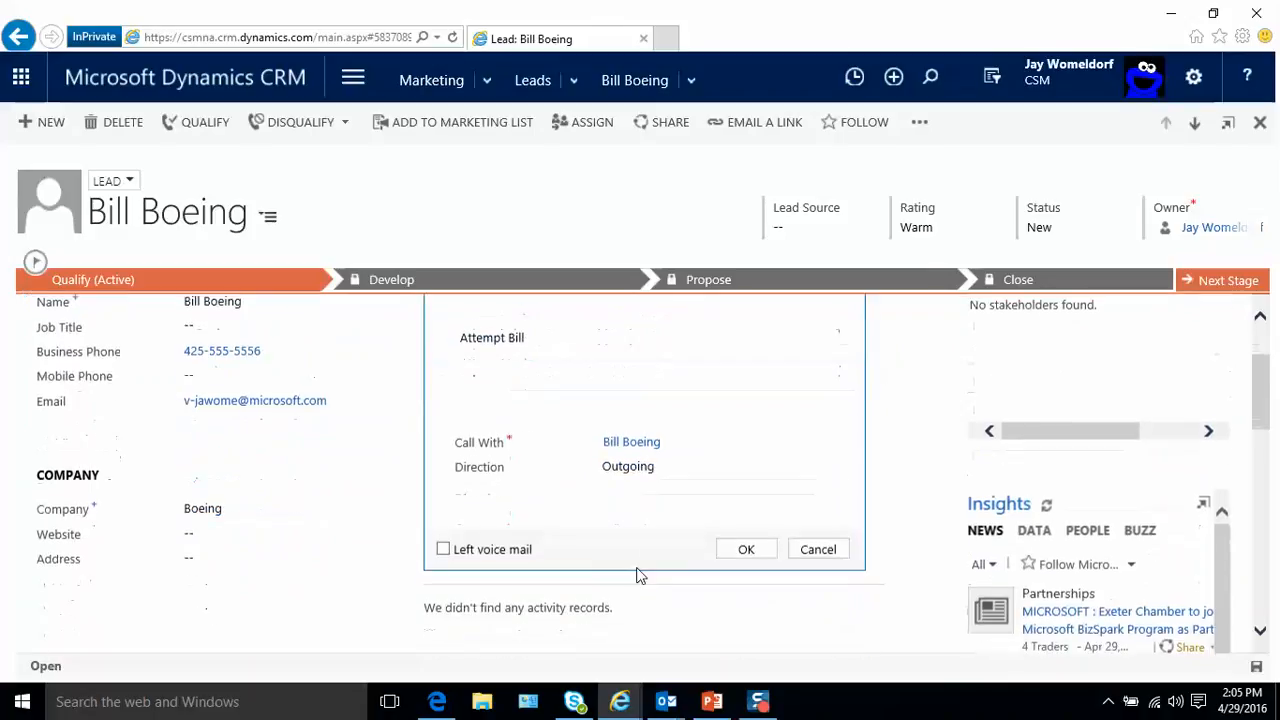
{"action": "left_click", "coordinate": [443, 548]}
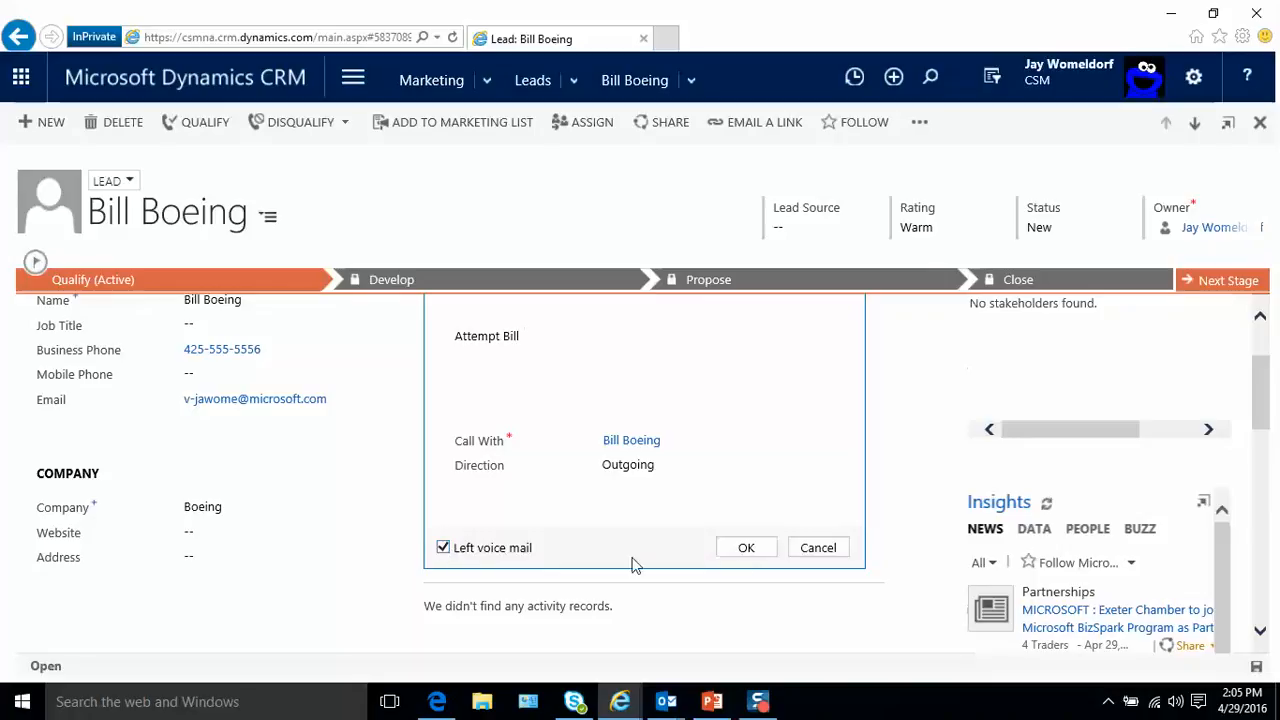
{"action": "left_click", "coordinate": [745, 549]}
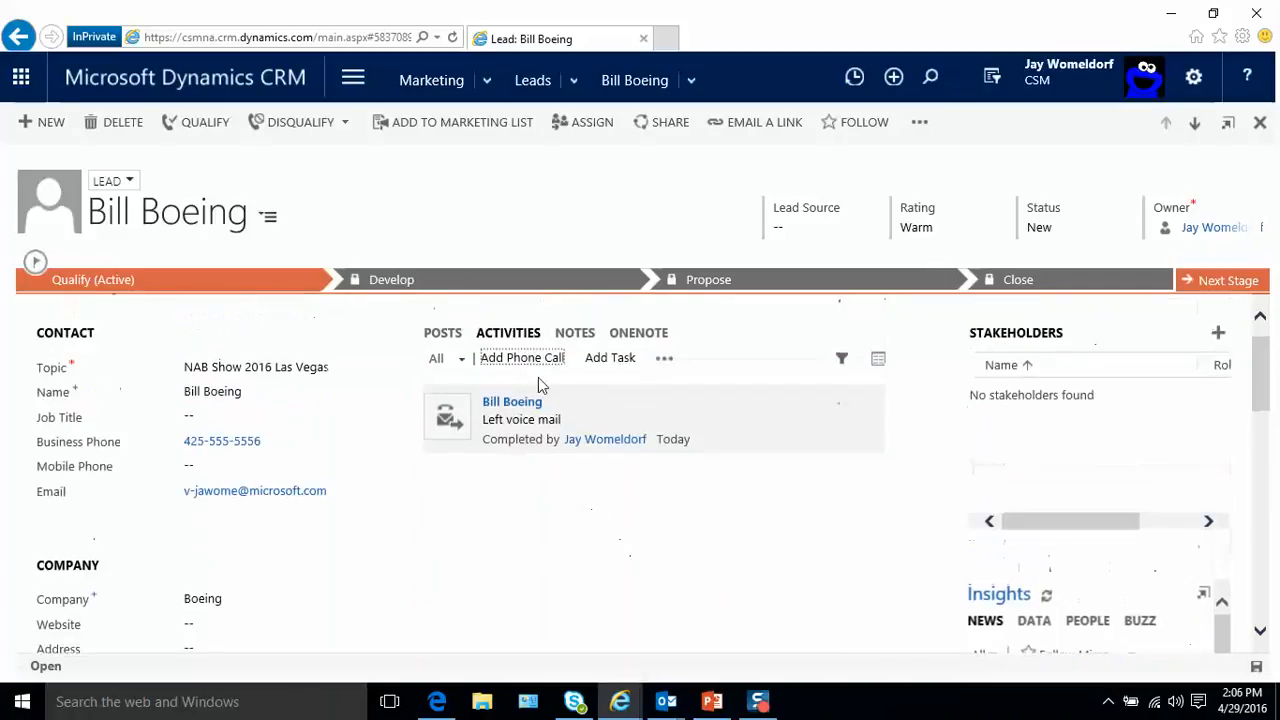
- Log a second phone call, entering "TT", the lead's first name and "- he is interest in our product, ask to call later"
{"action": "left_click", "coordinate": [505, 360]}
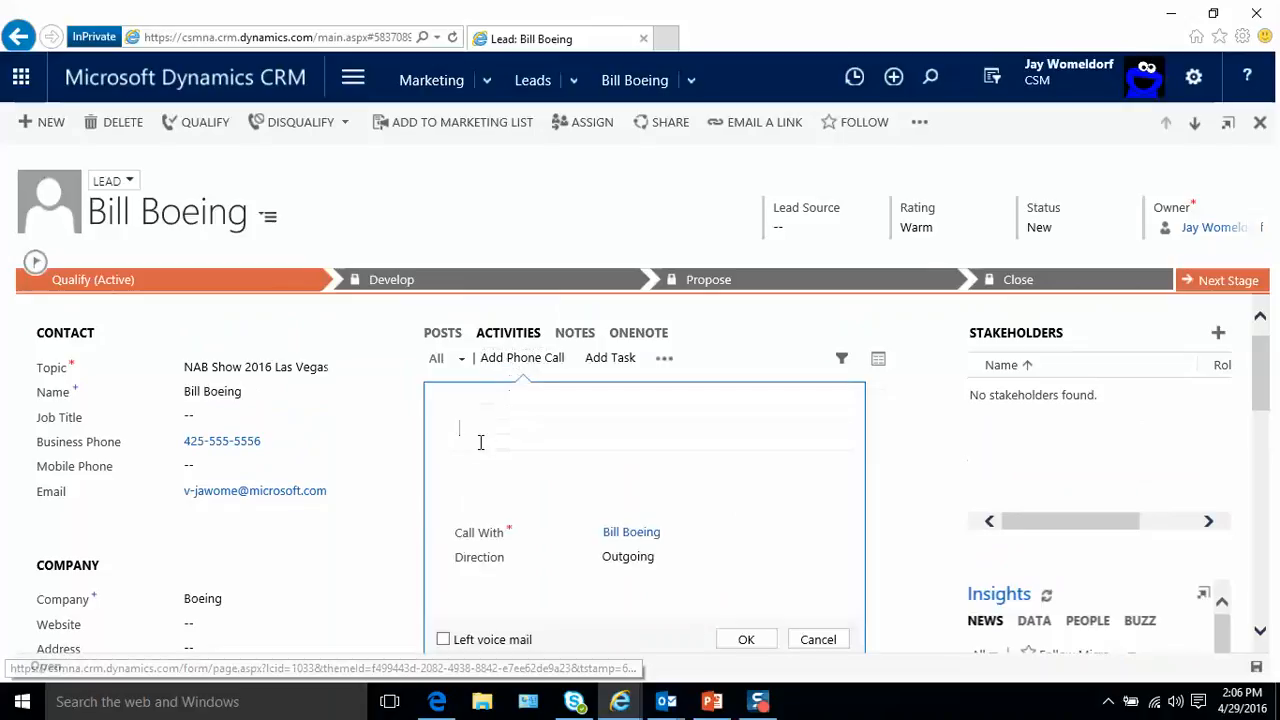
{"action": "type", "text": "Th"}
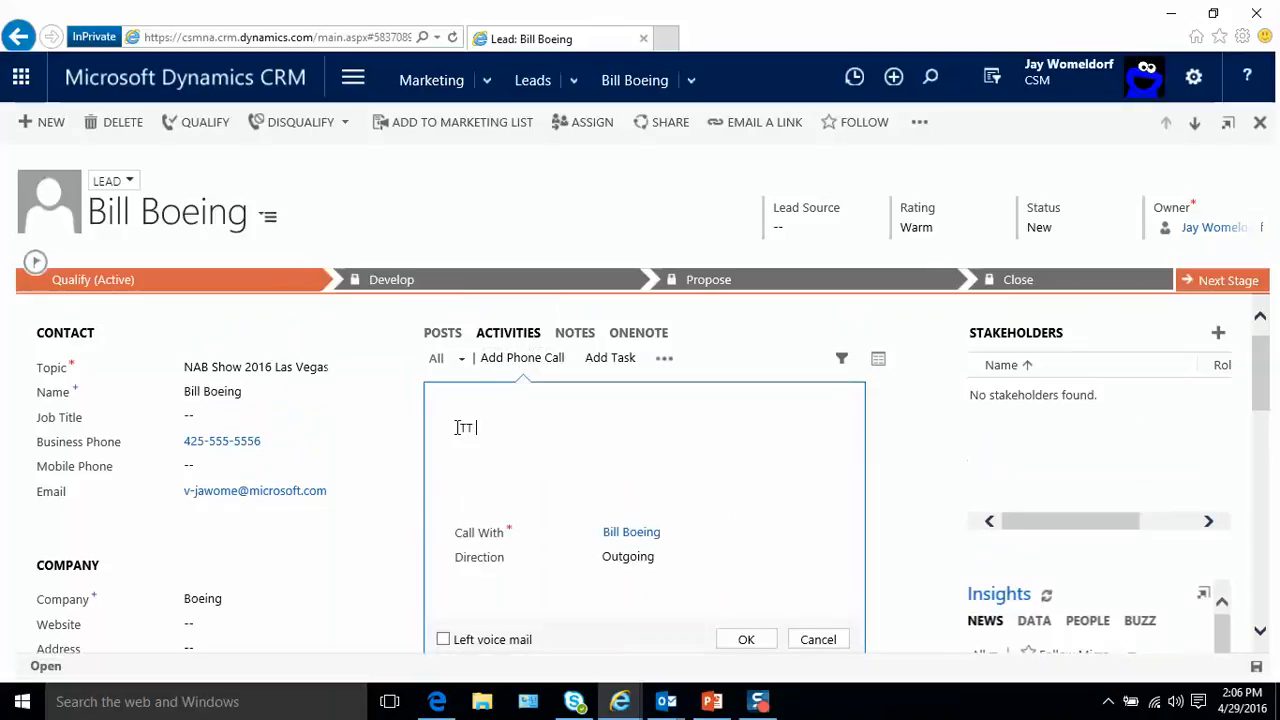
{"action": "type", "text": " Bill"}
{"action": "type", "text": "- he is interest in"}
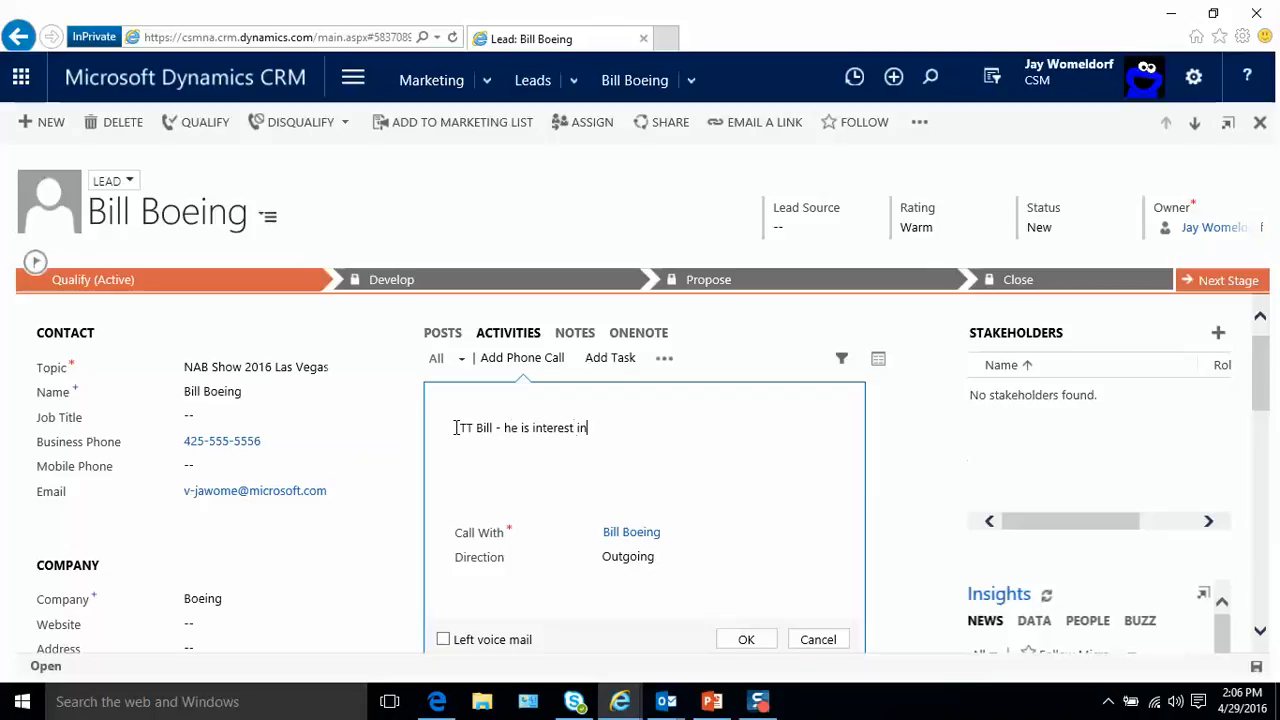
{"action": "type", "text": " our product, ask to call later"}
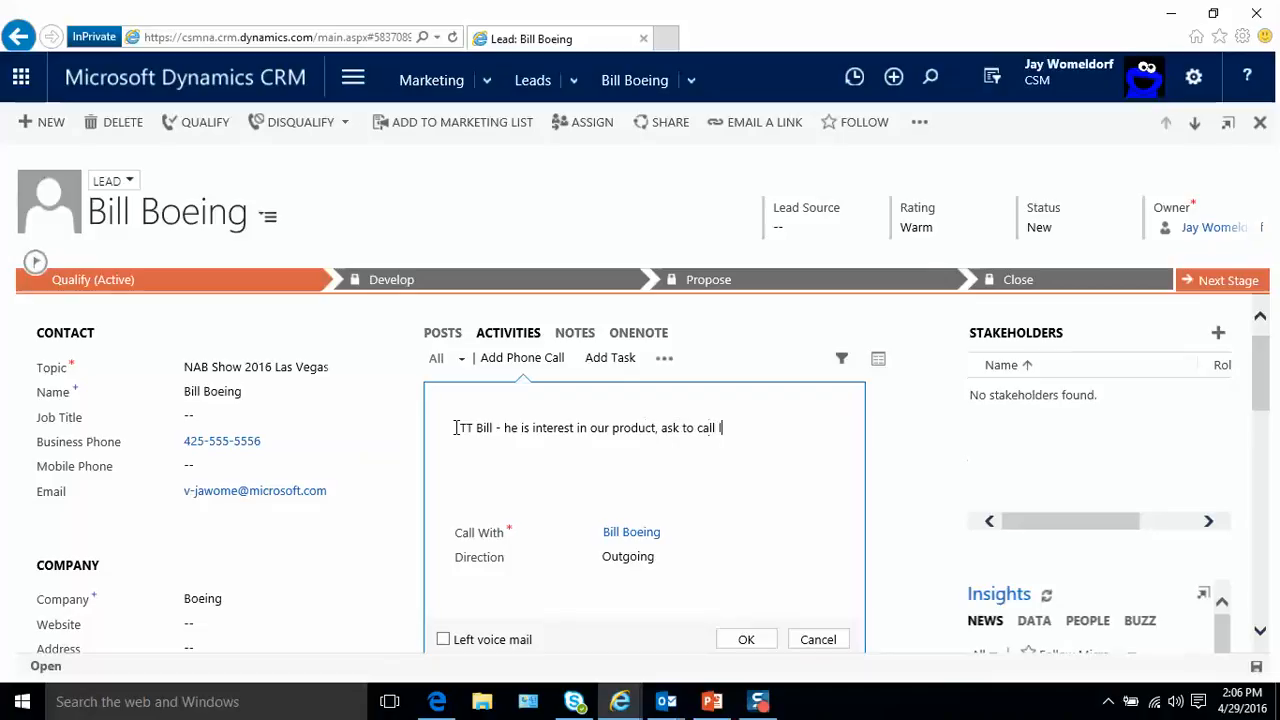
{"action": "left_click", "coordinate": [746, 639]}
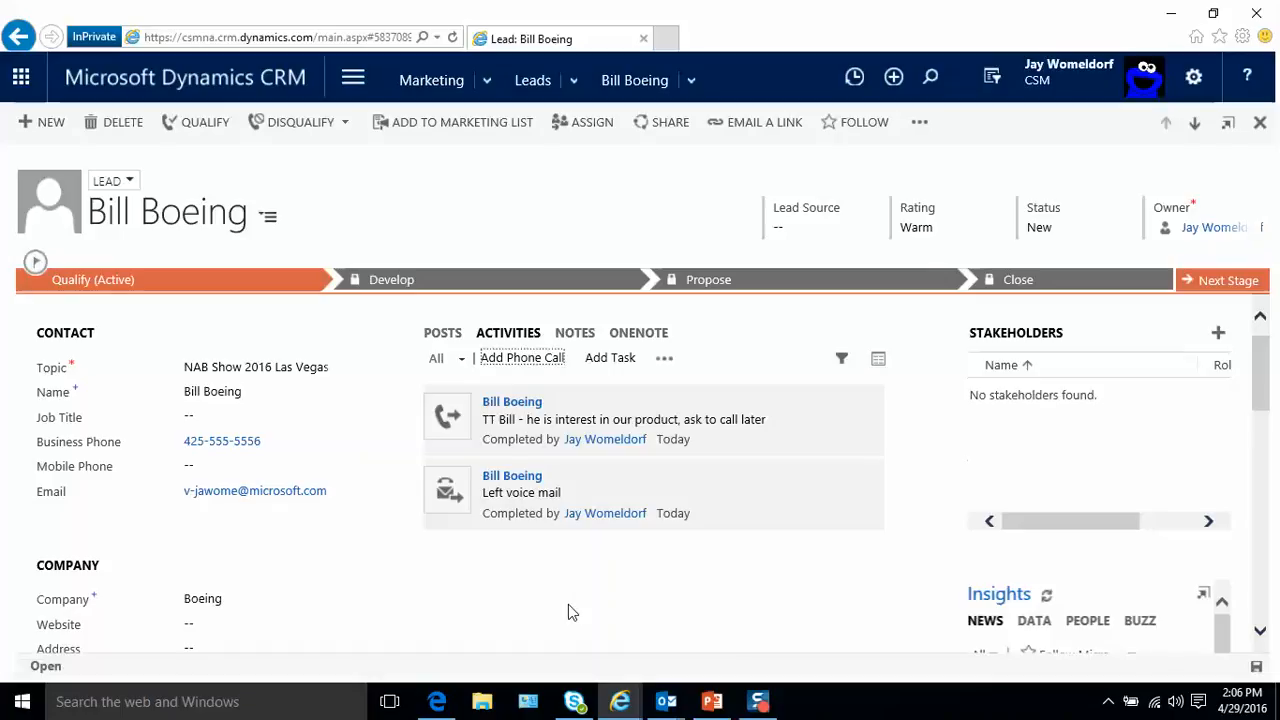
- View the other activity types available for the lead and start a new note on it
{"action": "left_click", "coordinate": [663, 368]}
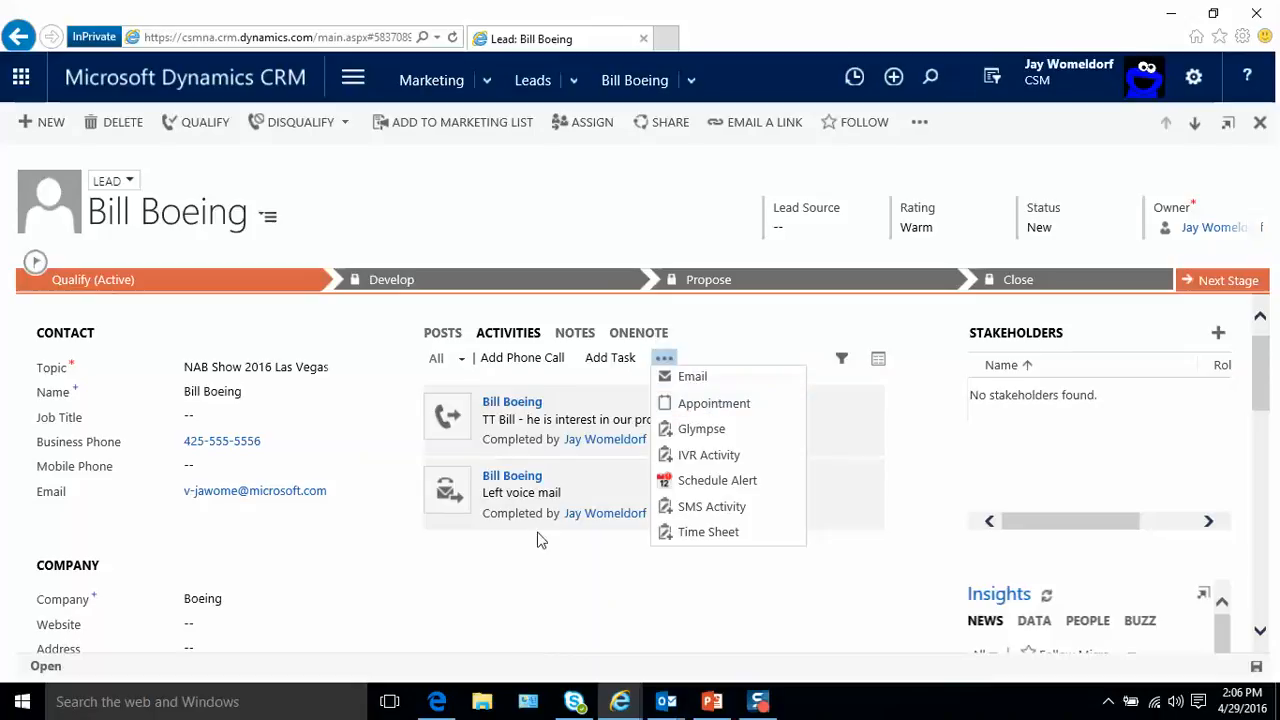
{"action": "left_click", "coordinate": [576, 340]}
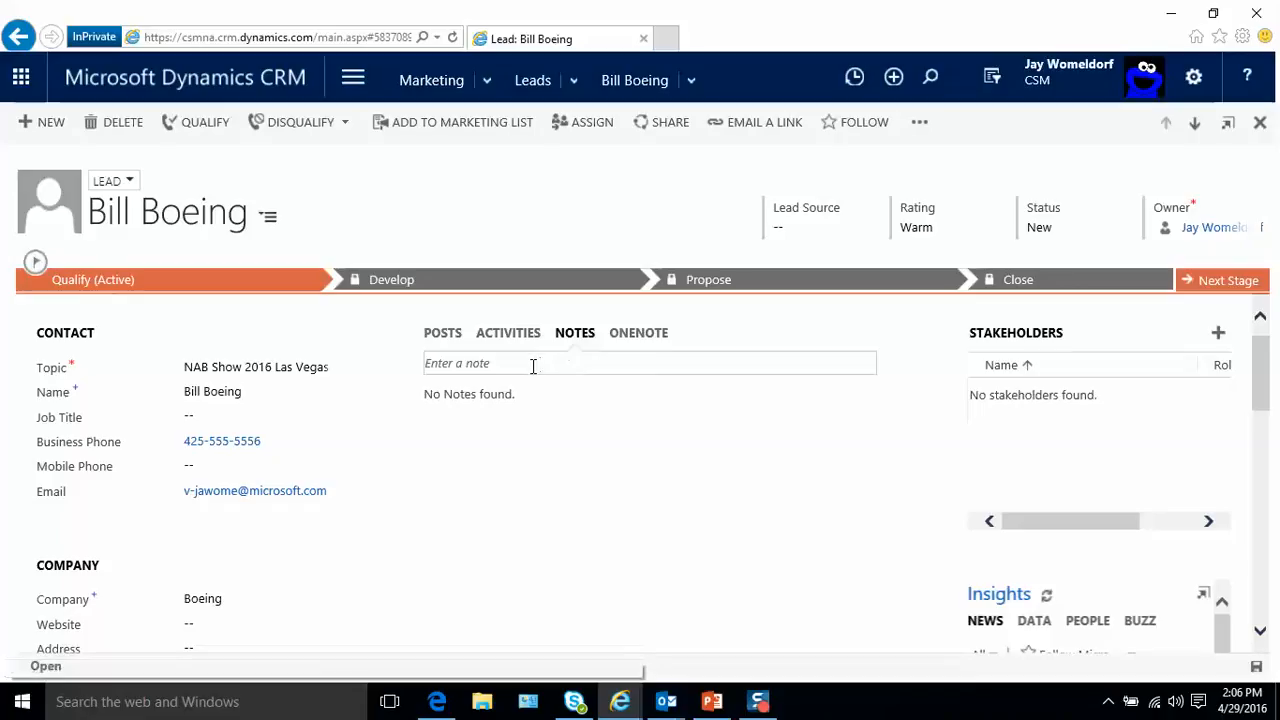
{"action": "left_click", "coordinate": [530, 366]}
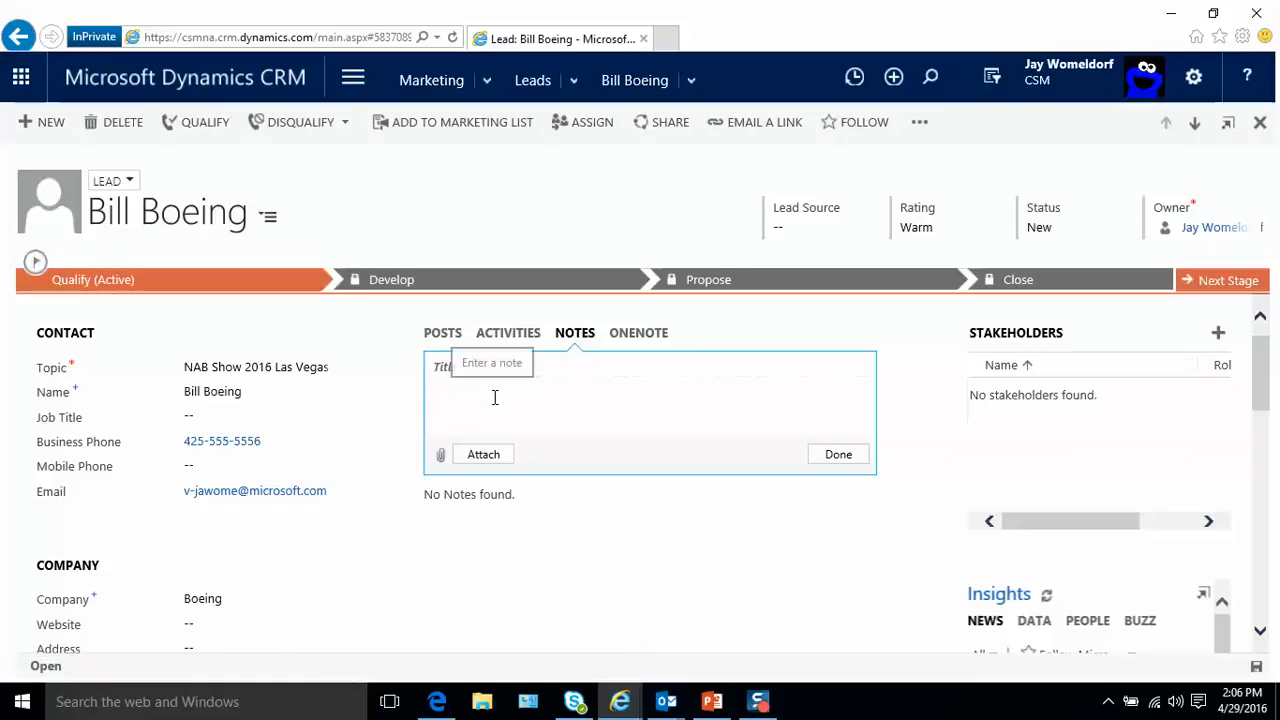